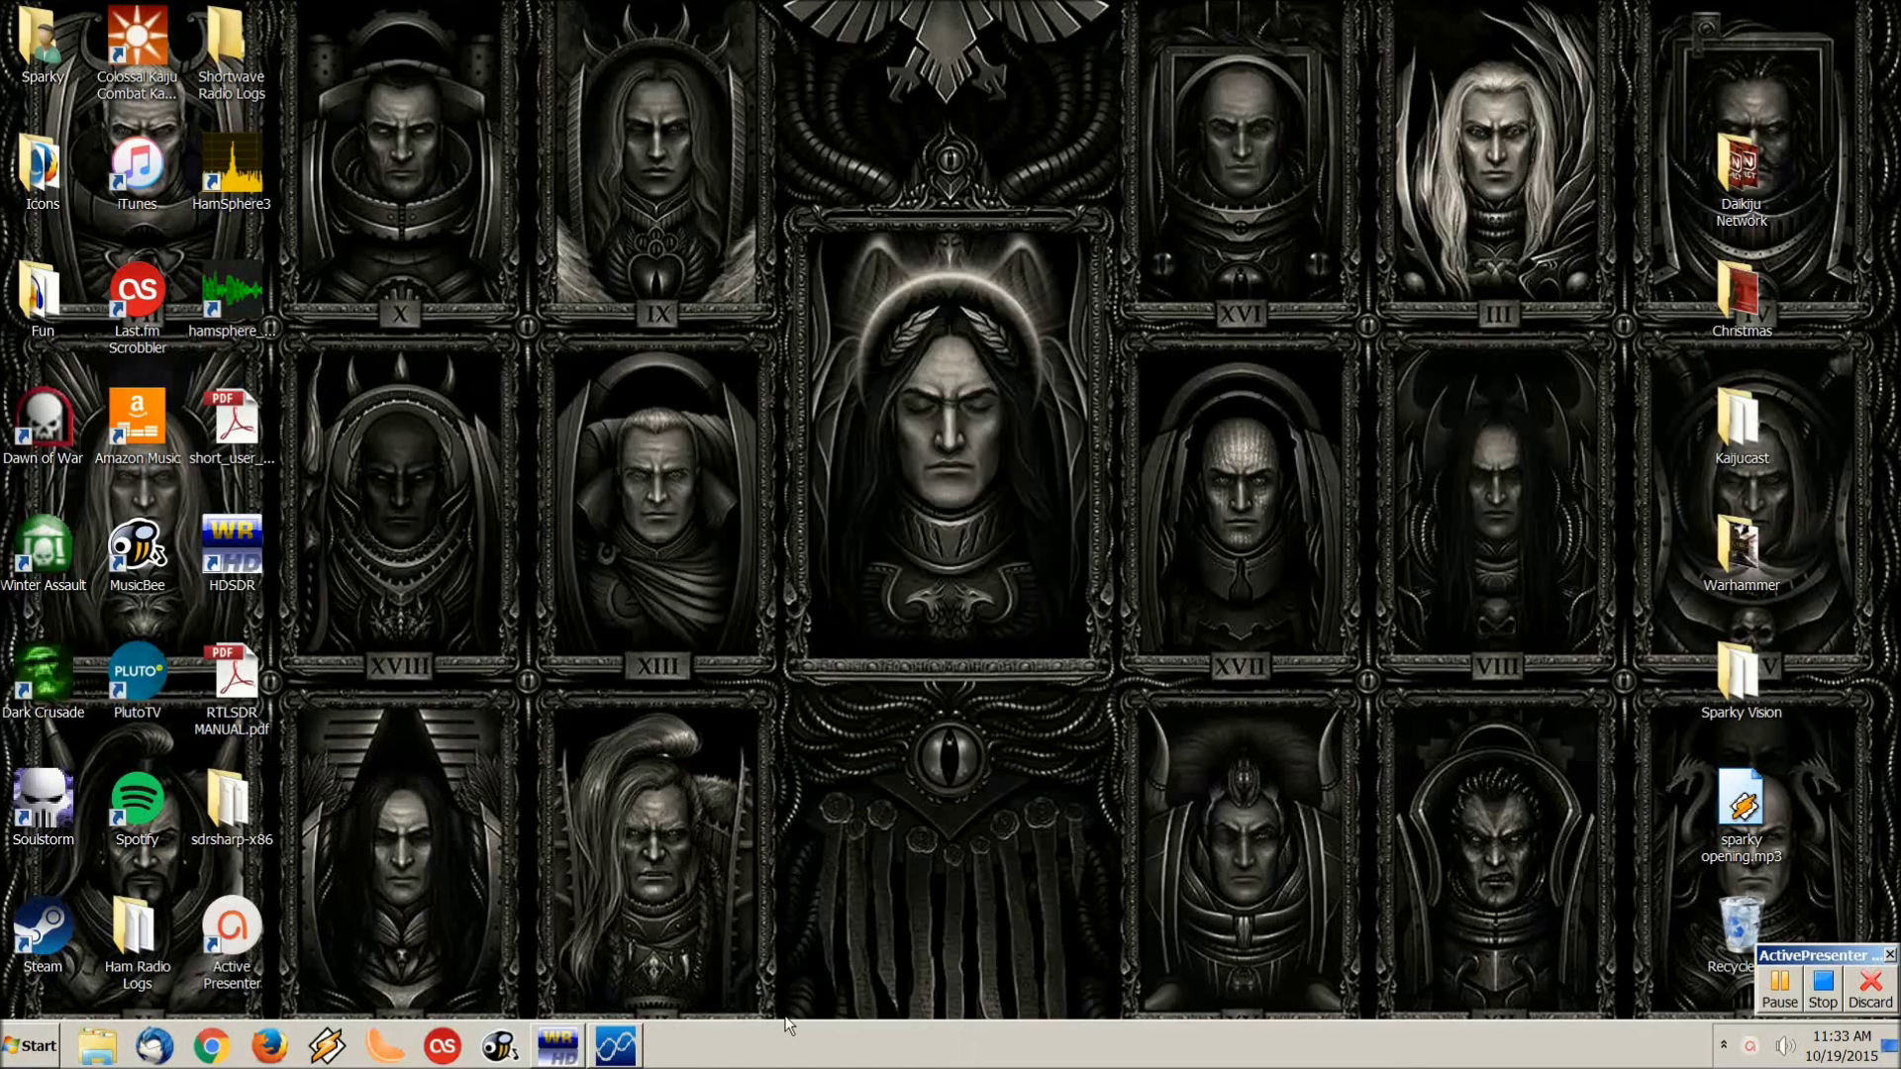
- Restore HDSDR and start receiving on 7.200 MHz LSB
left_click(551, 1050)
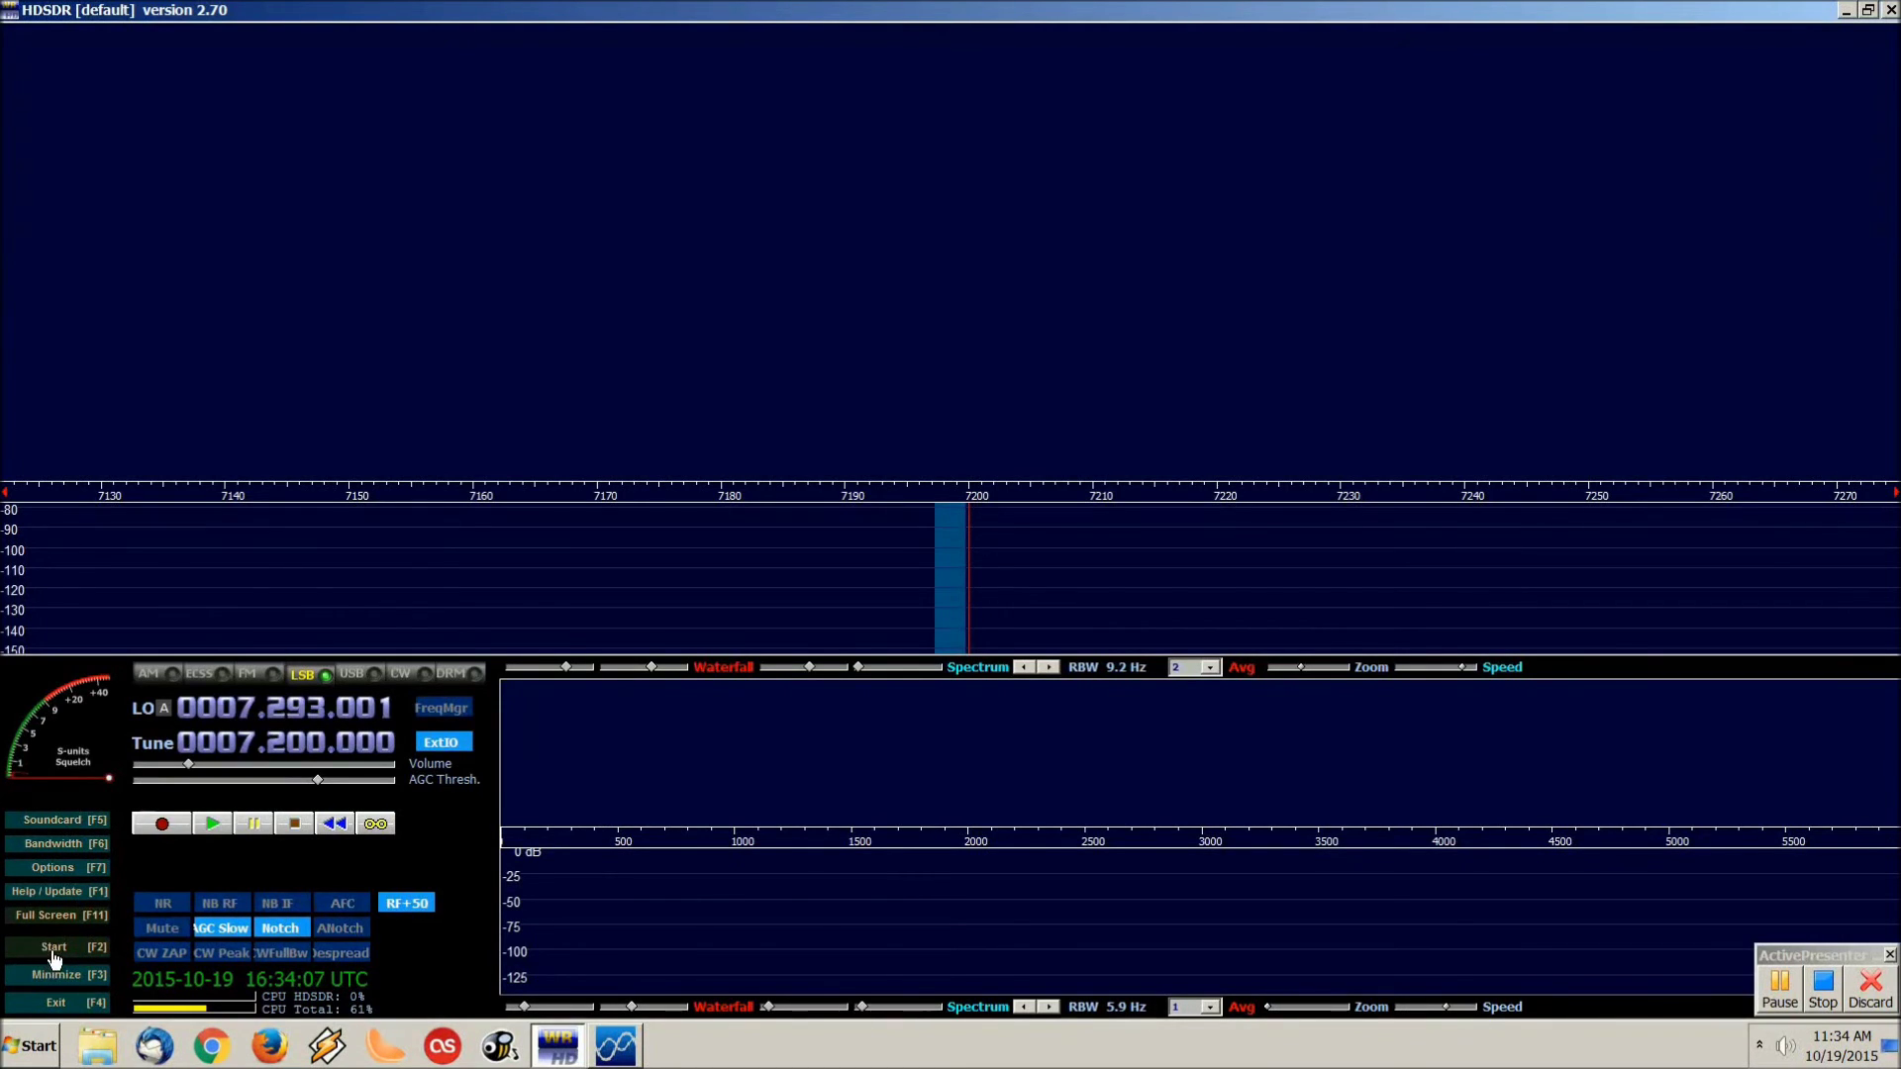
left_click(54, 949)
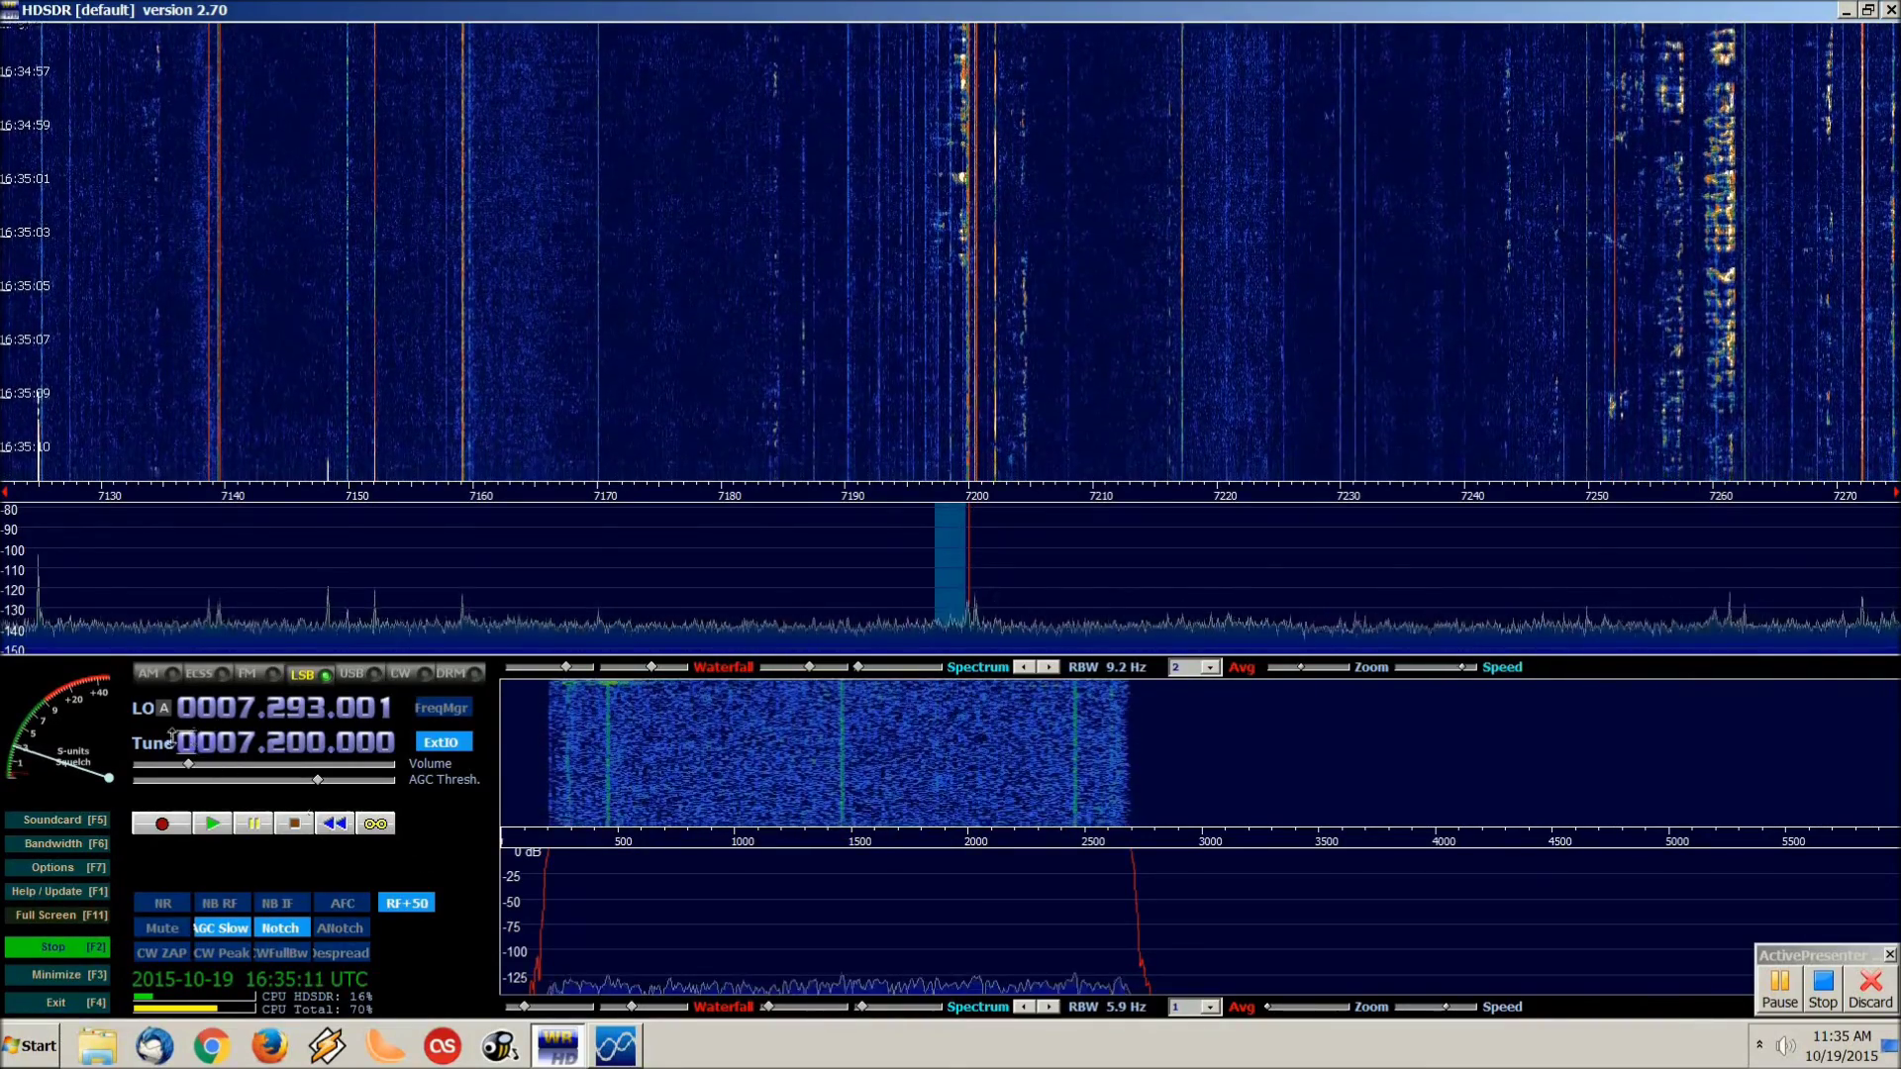
- Stop HDSDR reception once the waterfall has filled, then minimize HDSDR
left_click(56, 949)
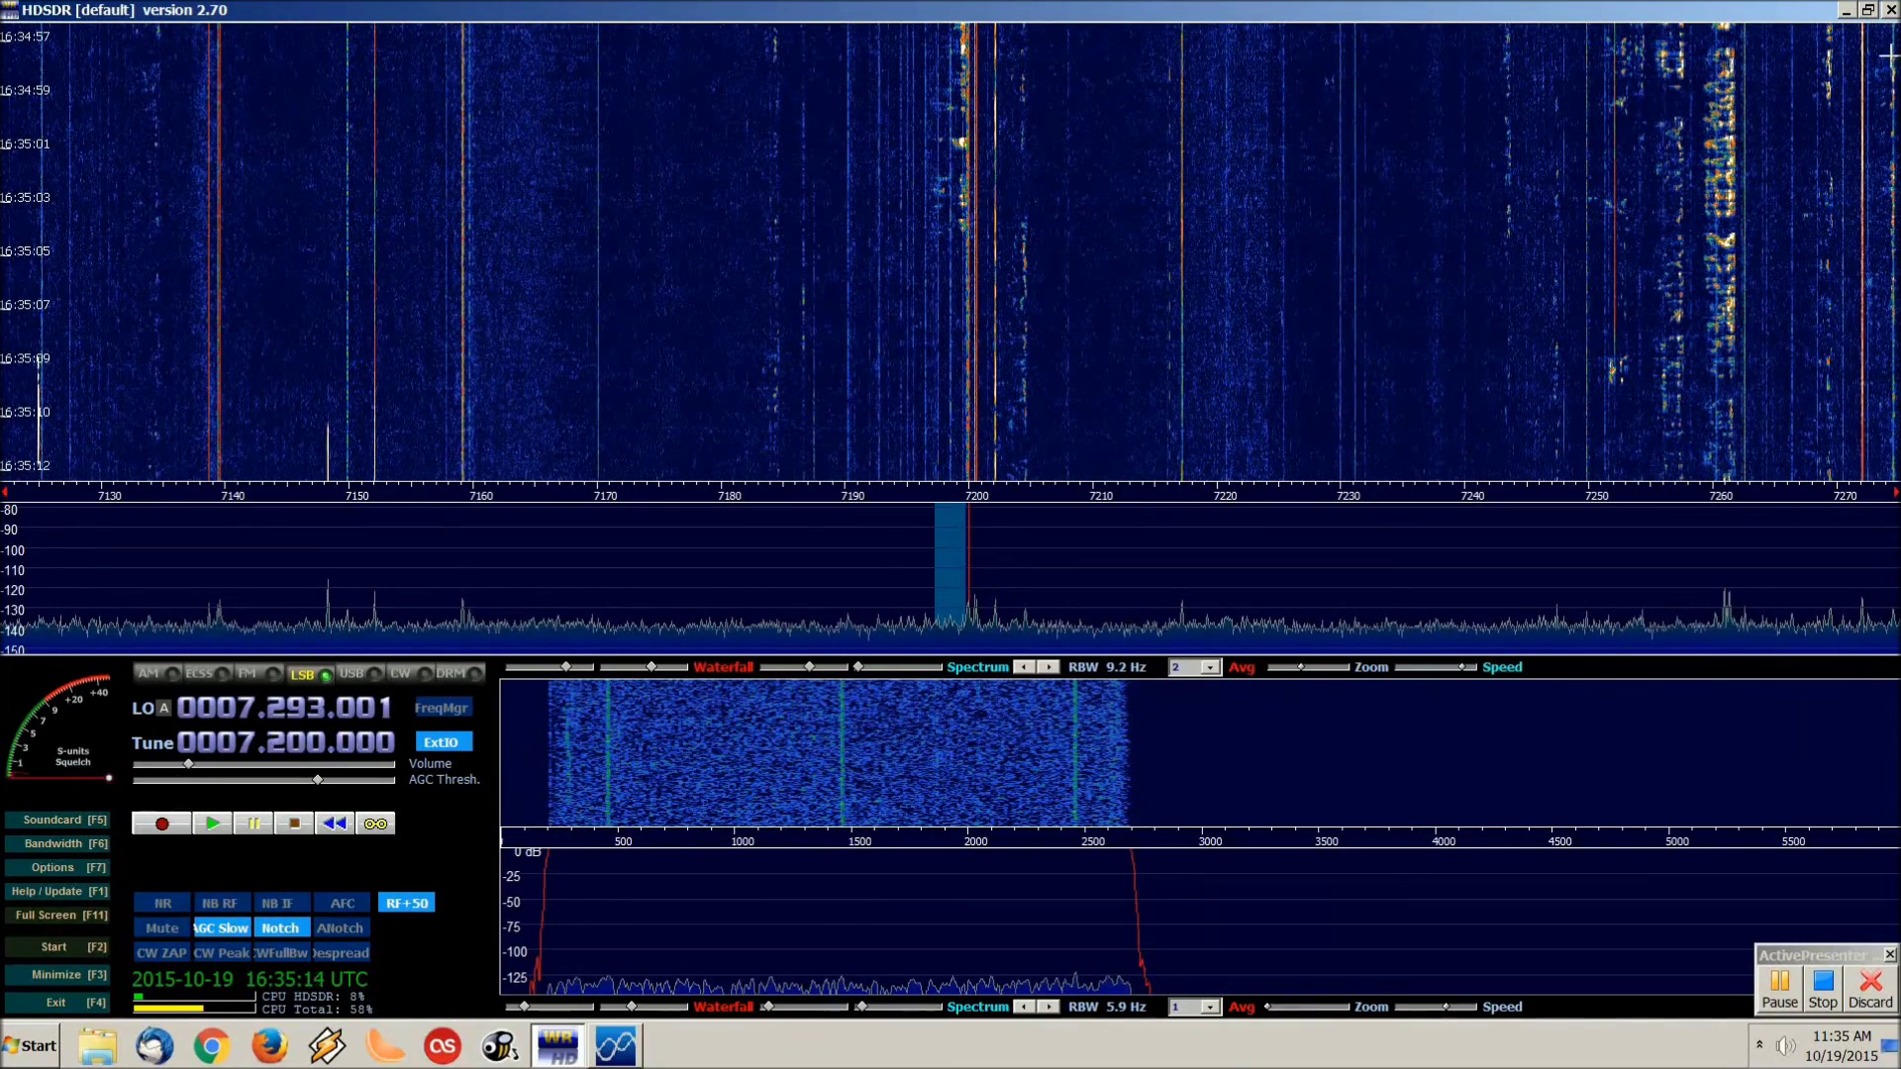
left_click(1843, 10)
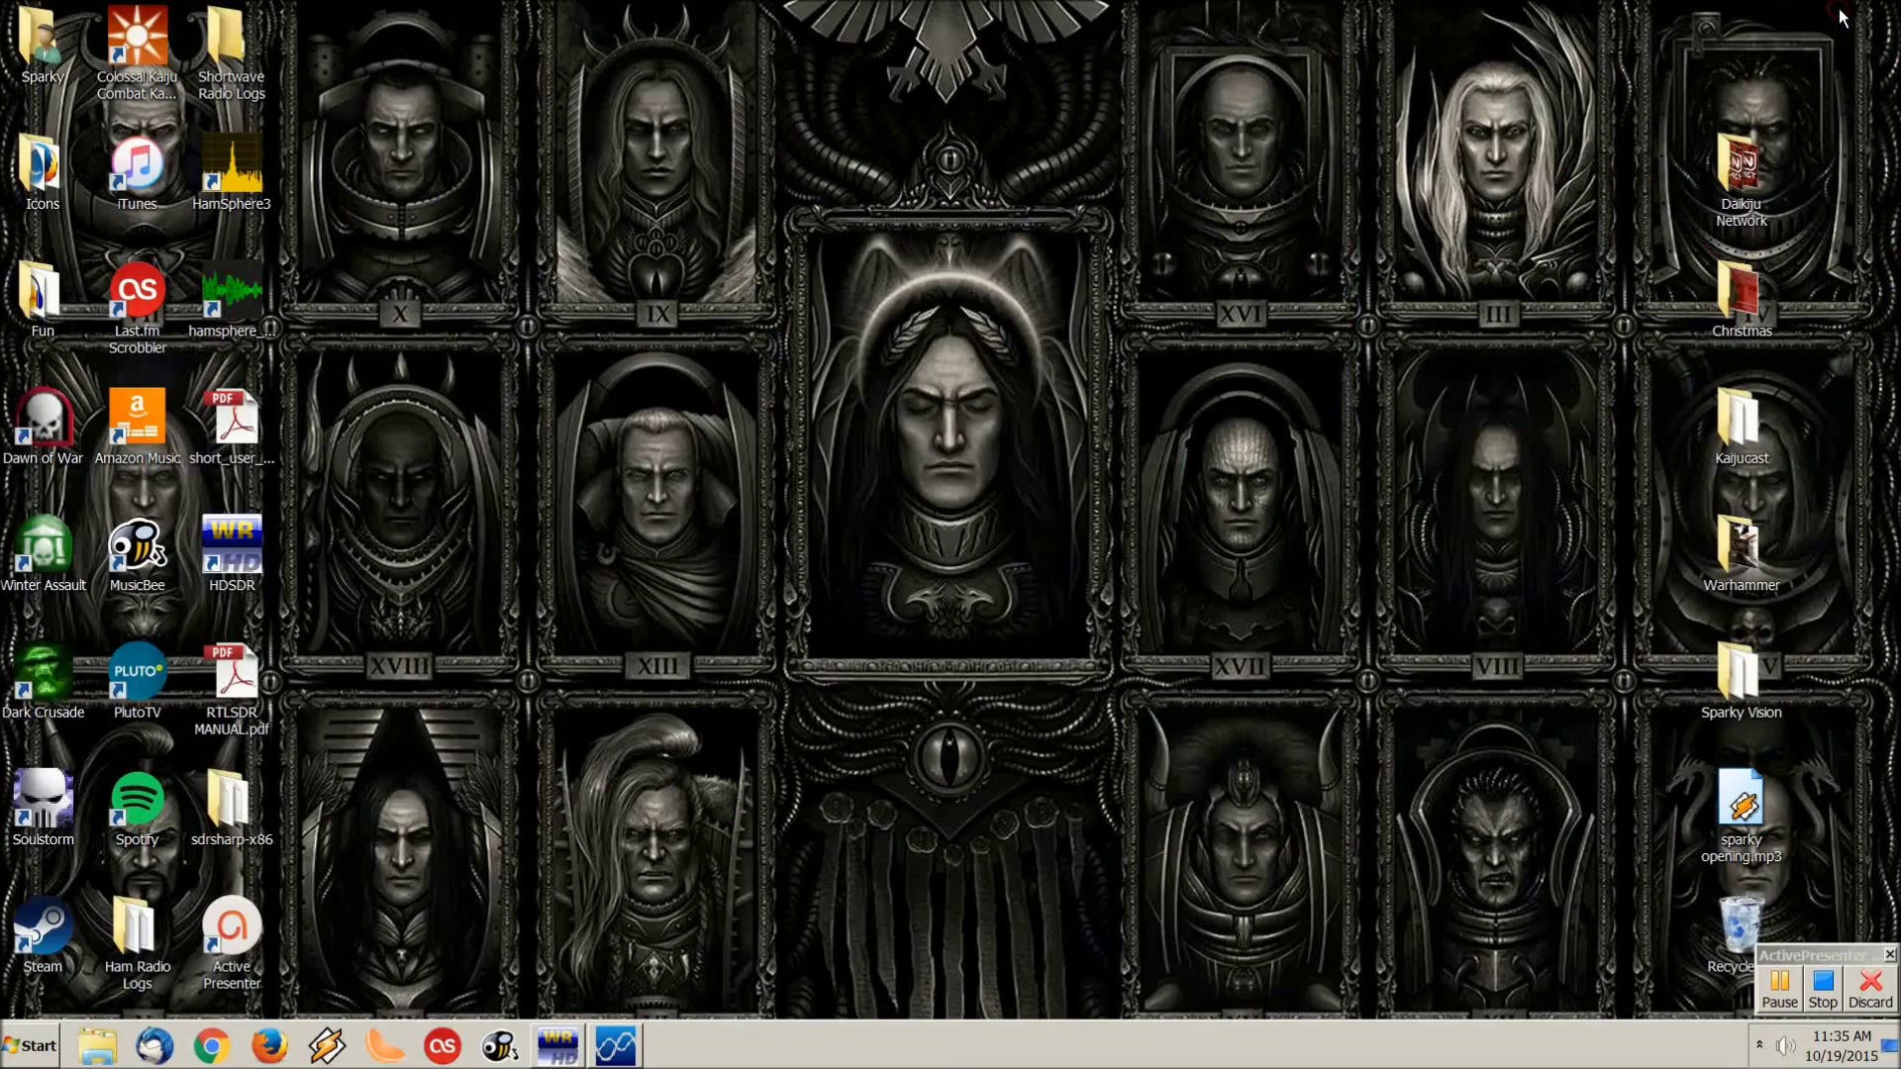
- Bring up SDR#, tune to 7.200 MHz and switch demodulation to LSB
left_click(600, 1051)
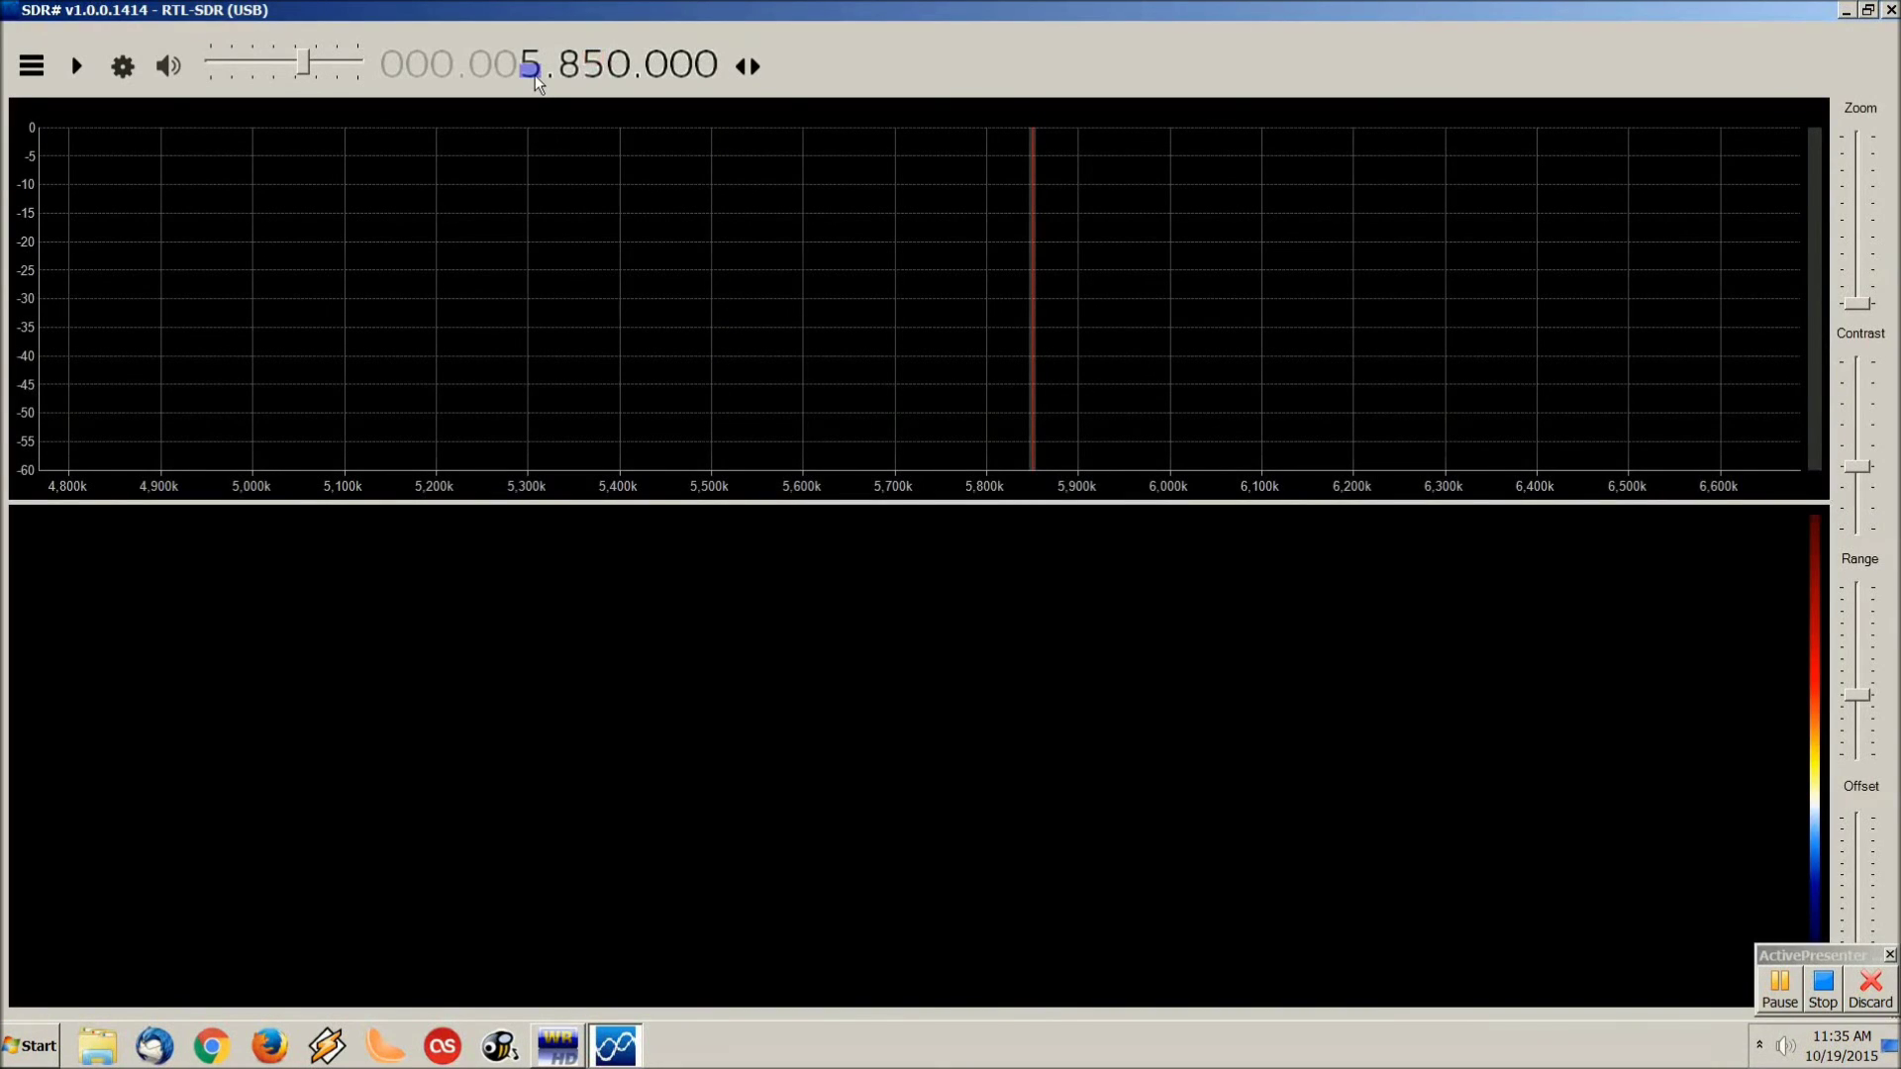
type("72")
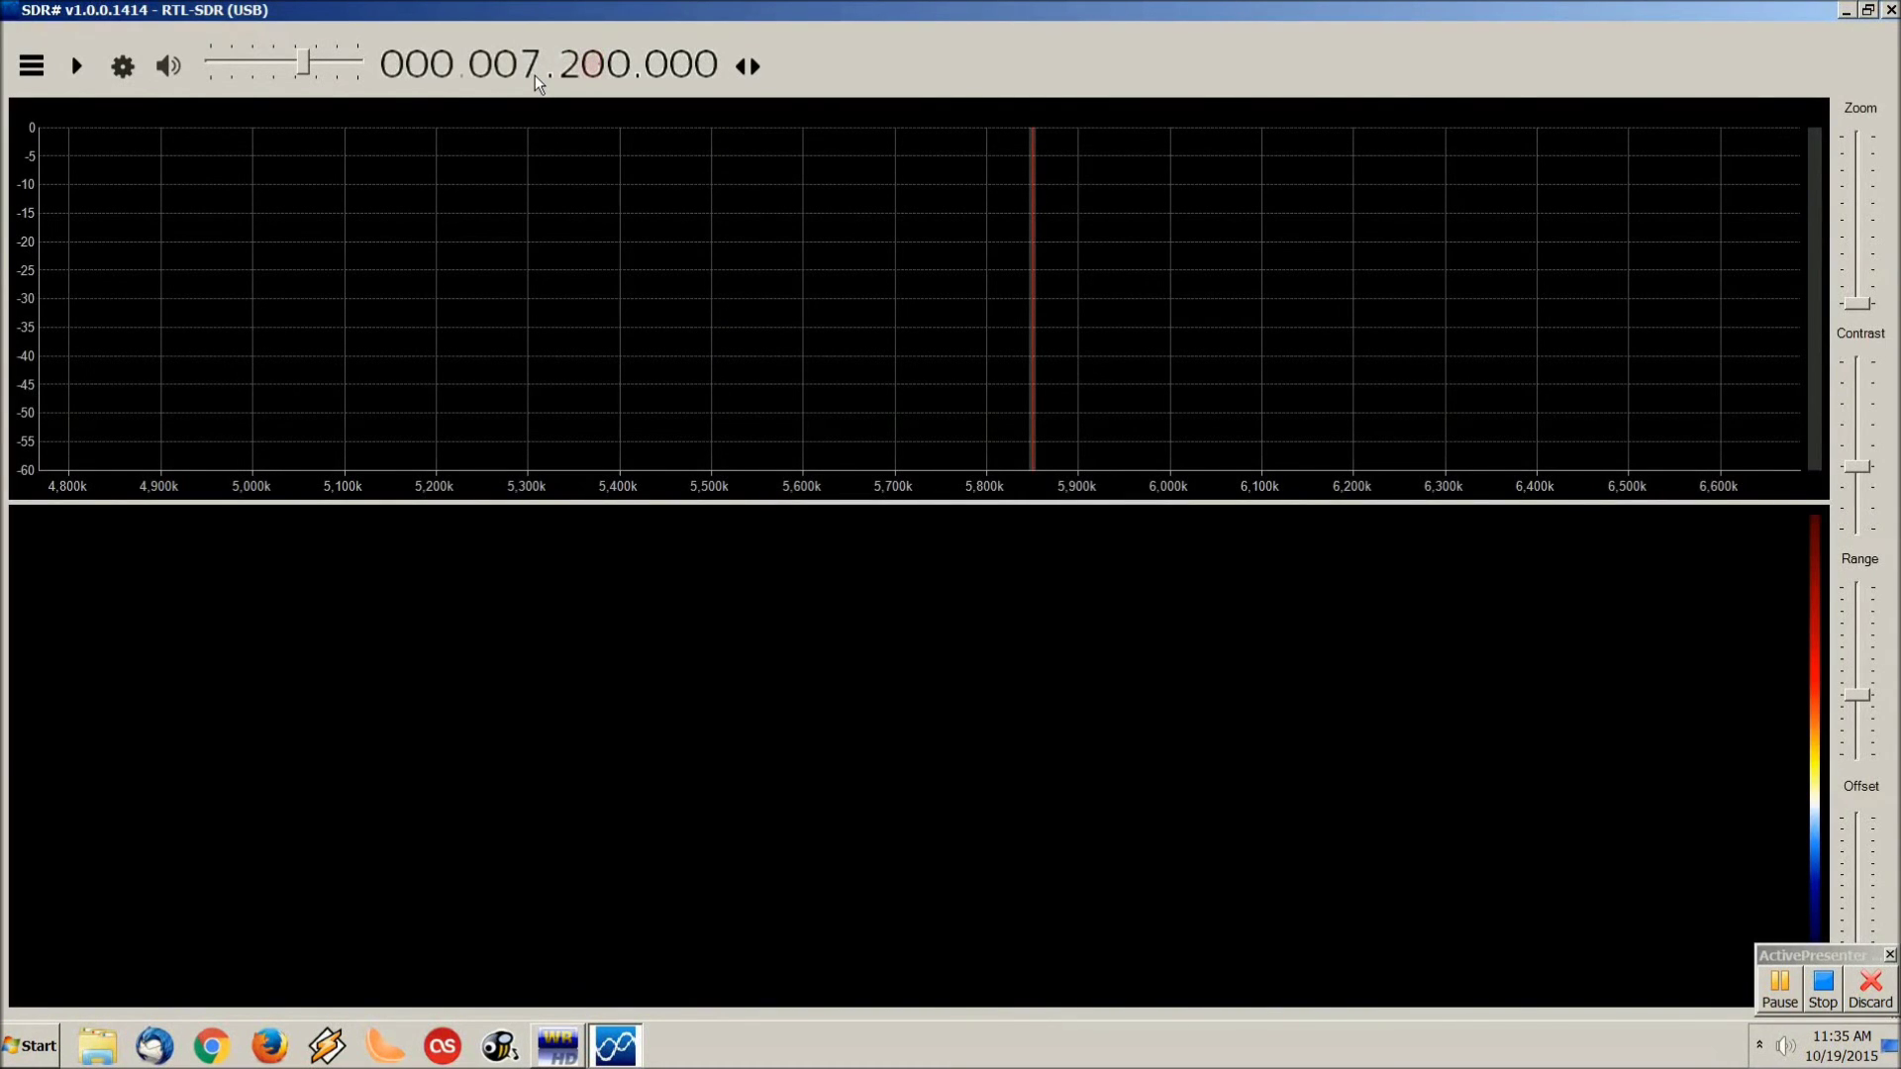
key("Return")
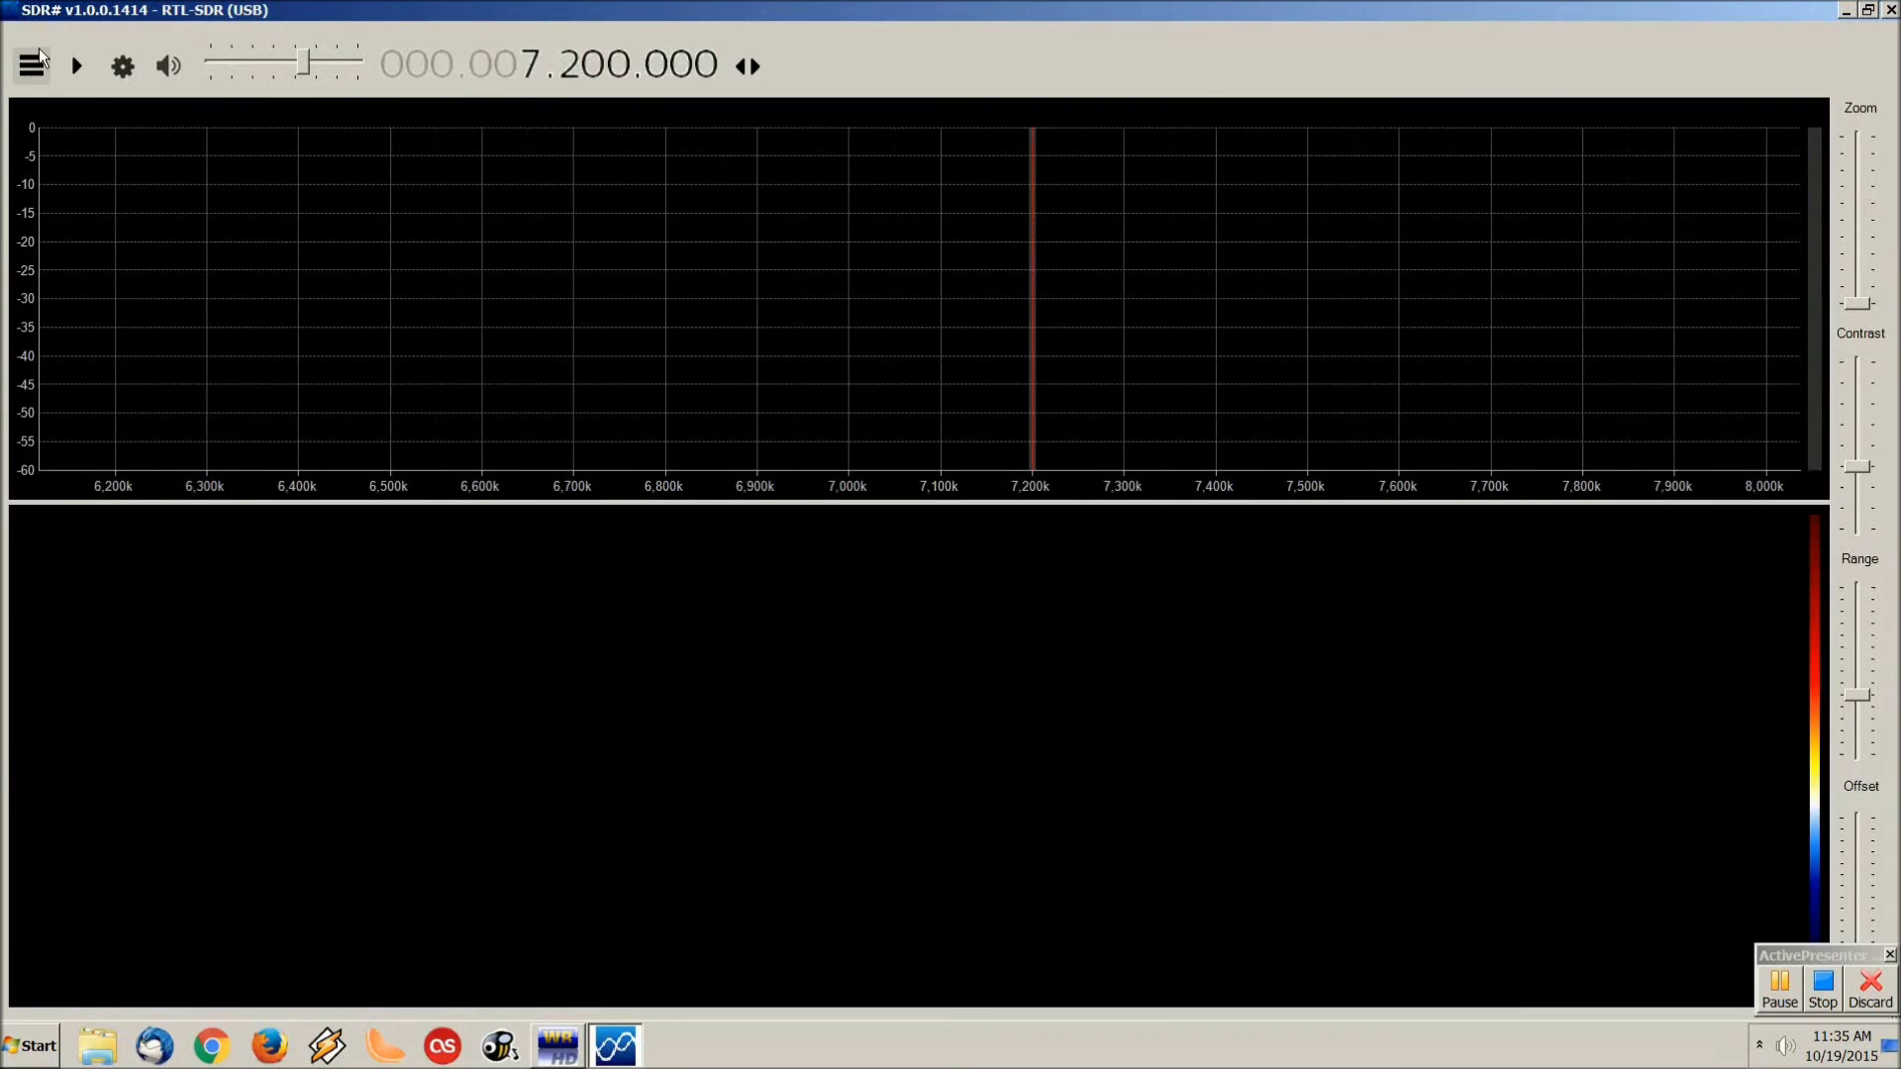
left_click(32, 67)
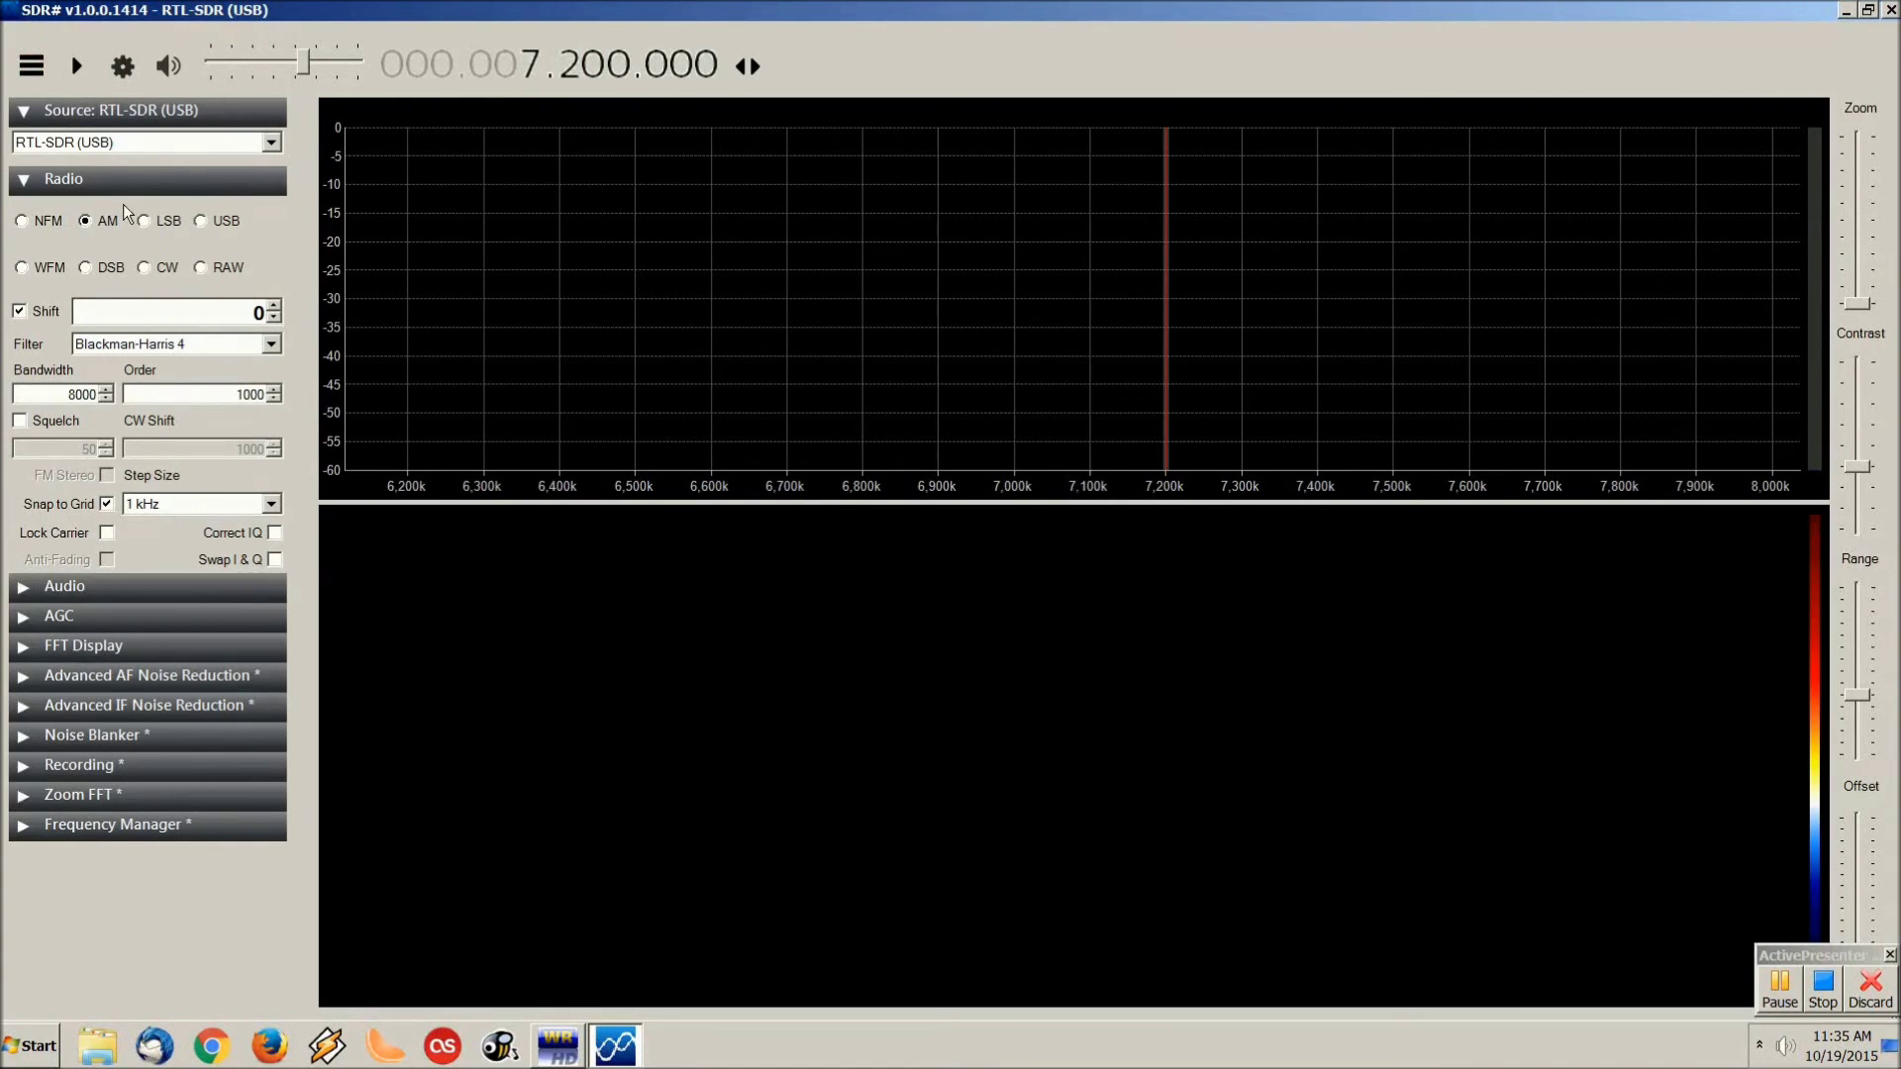
left_click(143, 222)
left_click(32, 67)
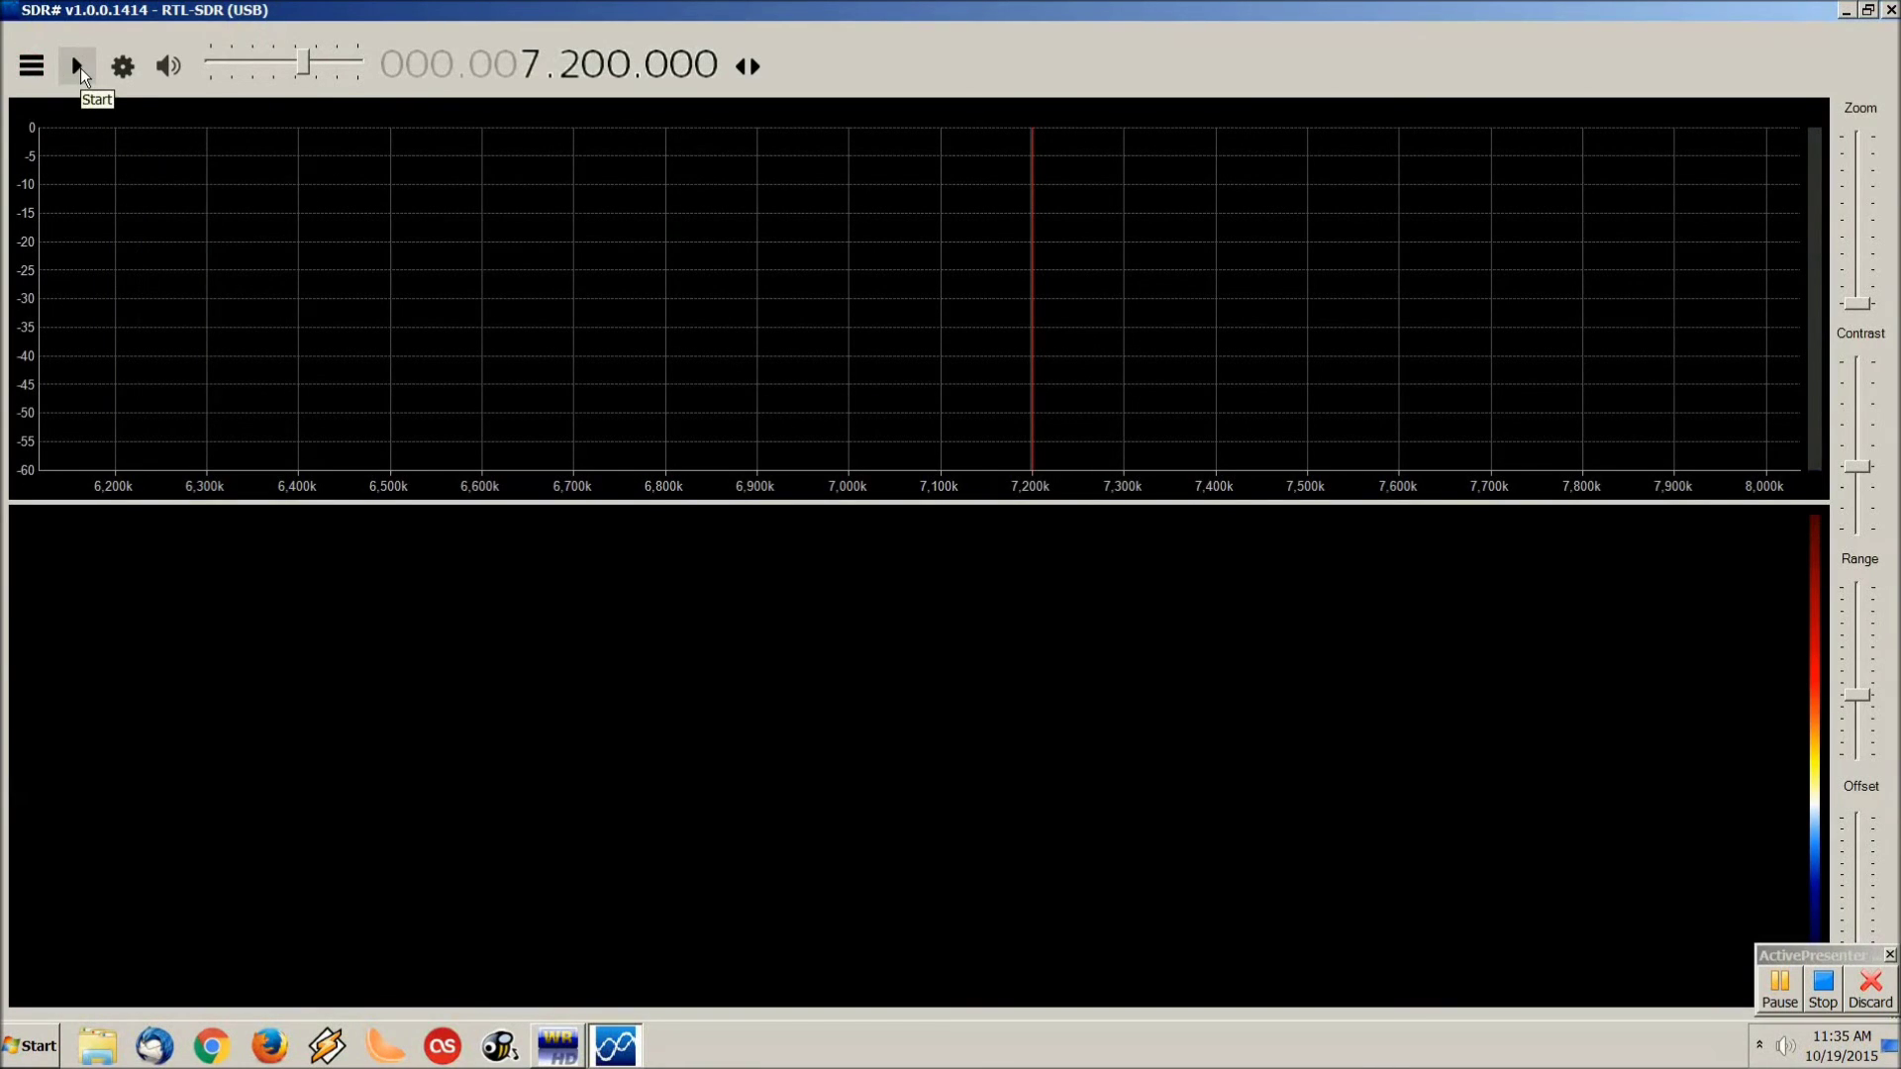
- Dismiss SDR#'s No device selected error, review RTL-SDR settings, then return to HDSDR
left_click(80, 68)
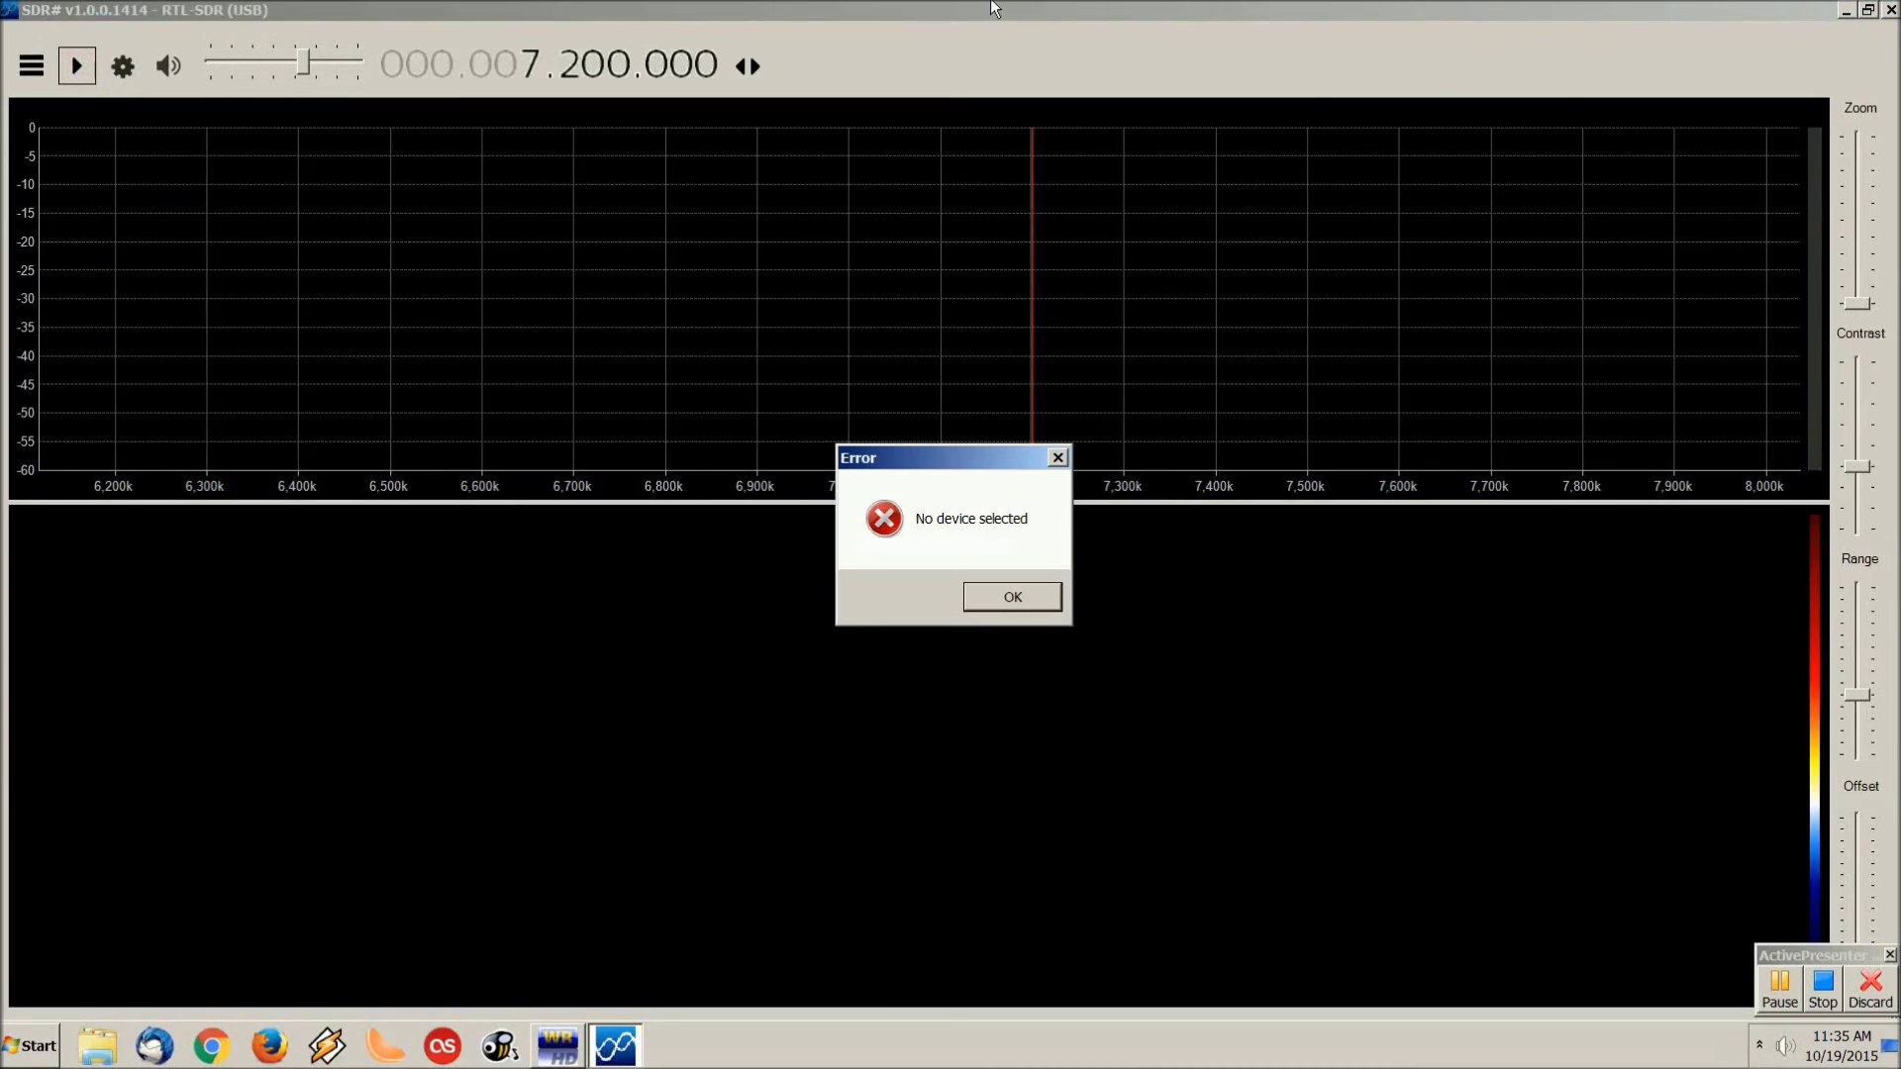
left_click(1013, 597)
left_click(120, 68)
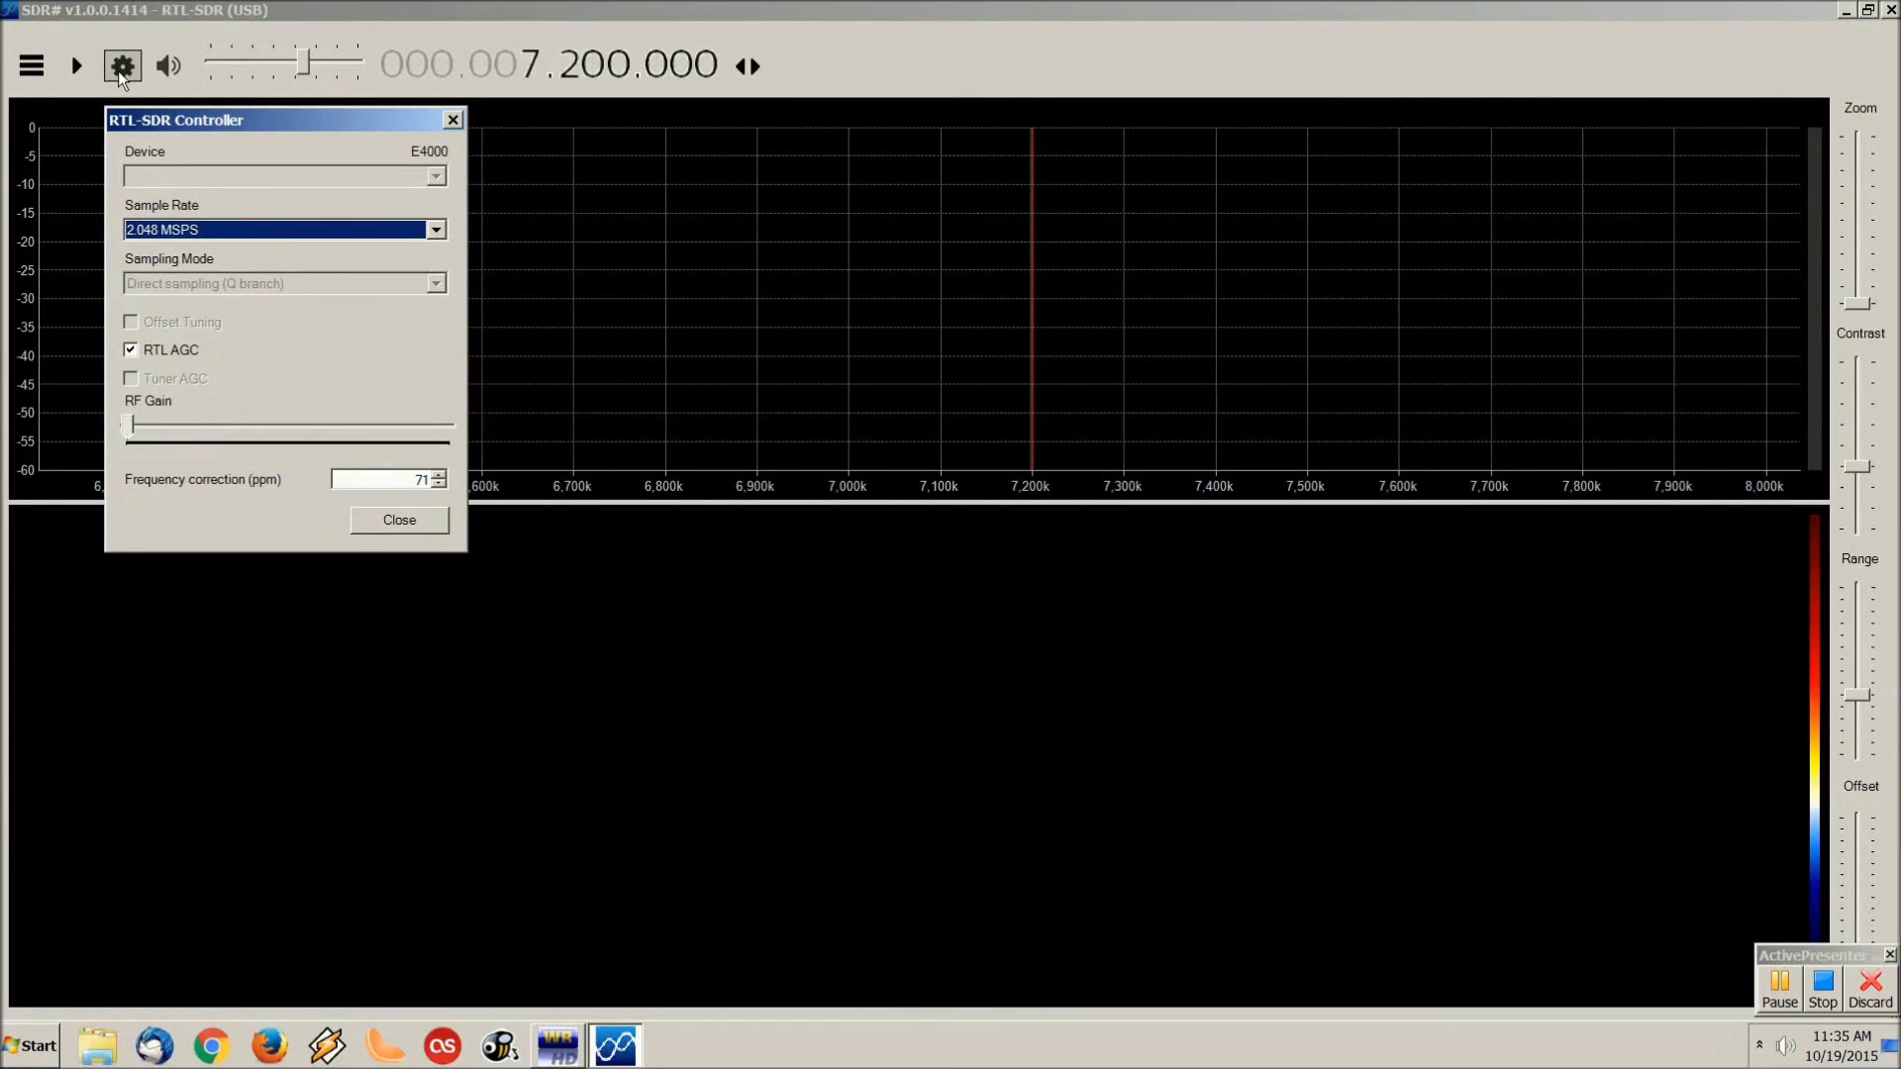
left_click(119, 67)
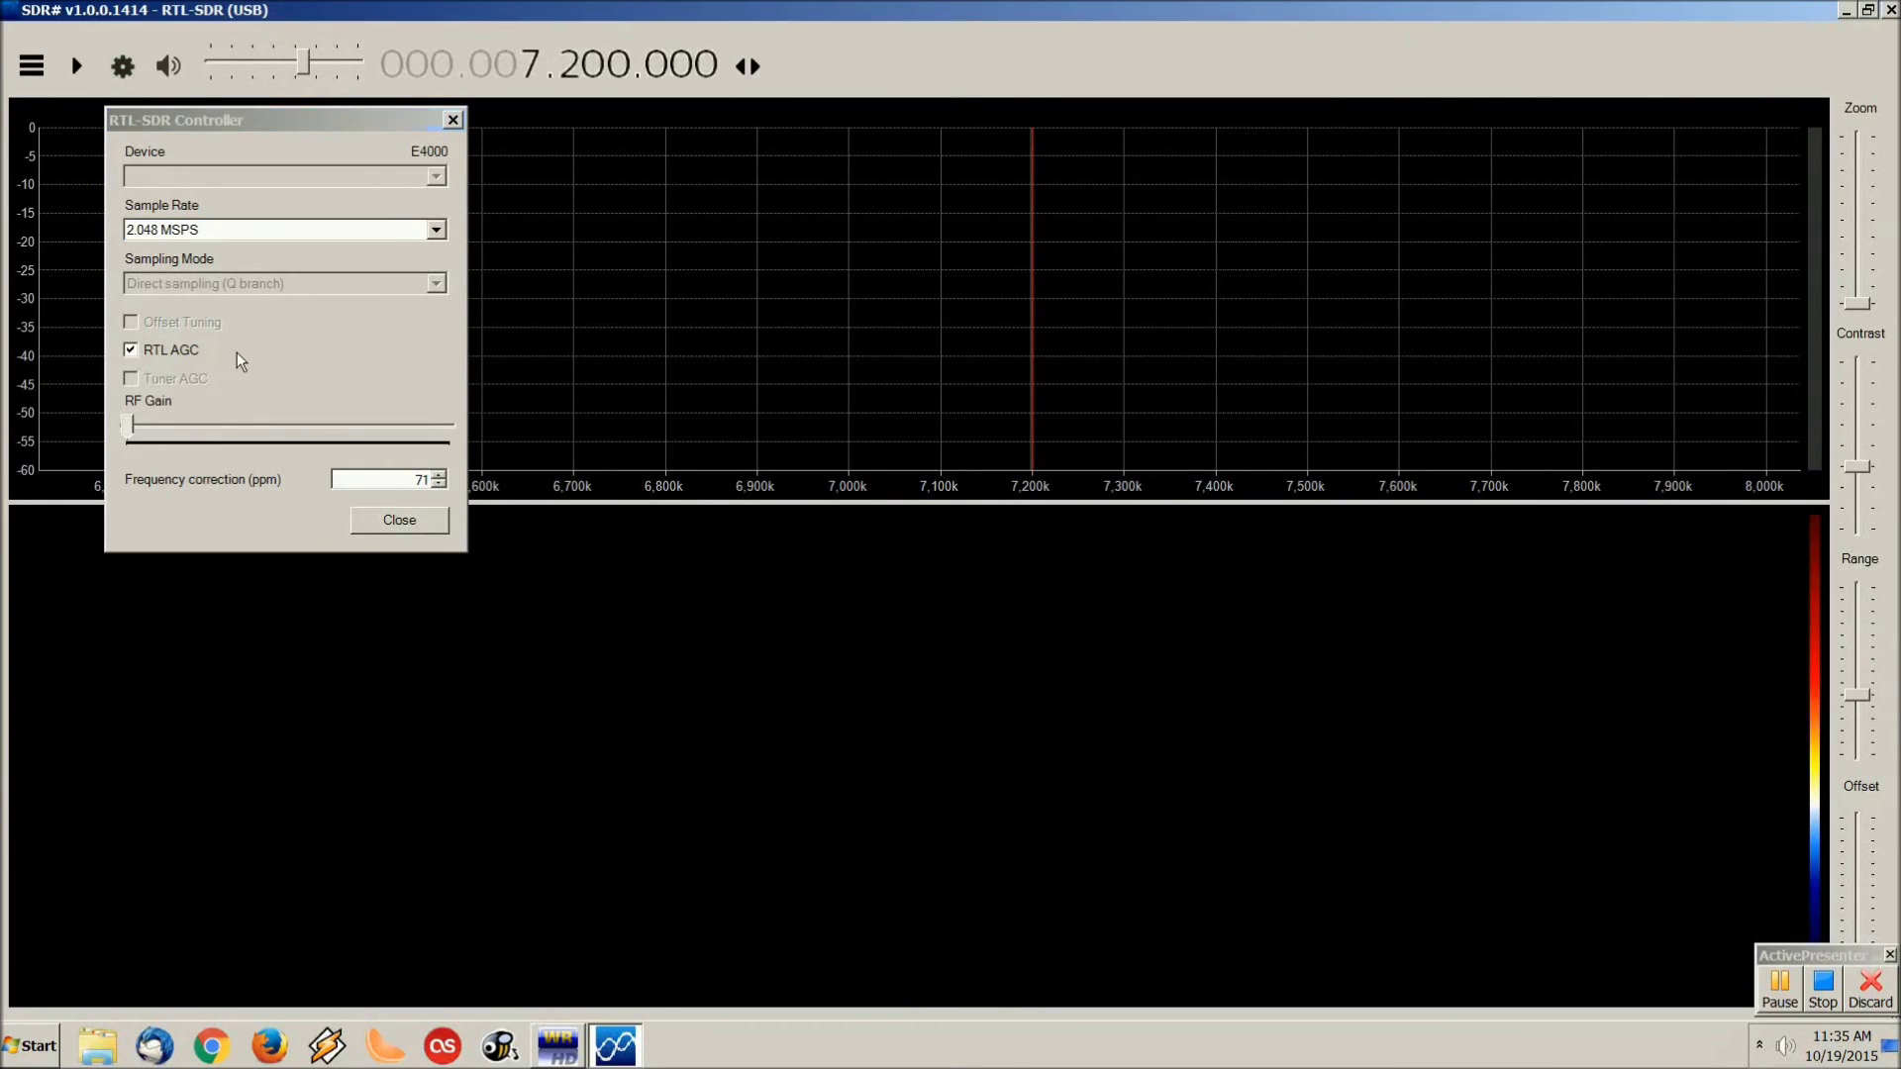
left_click(131, 433)
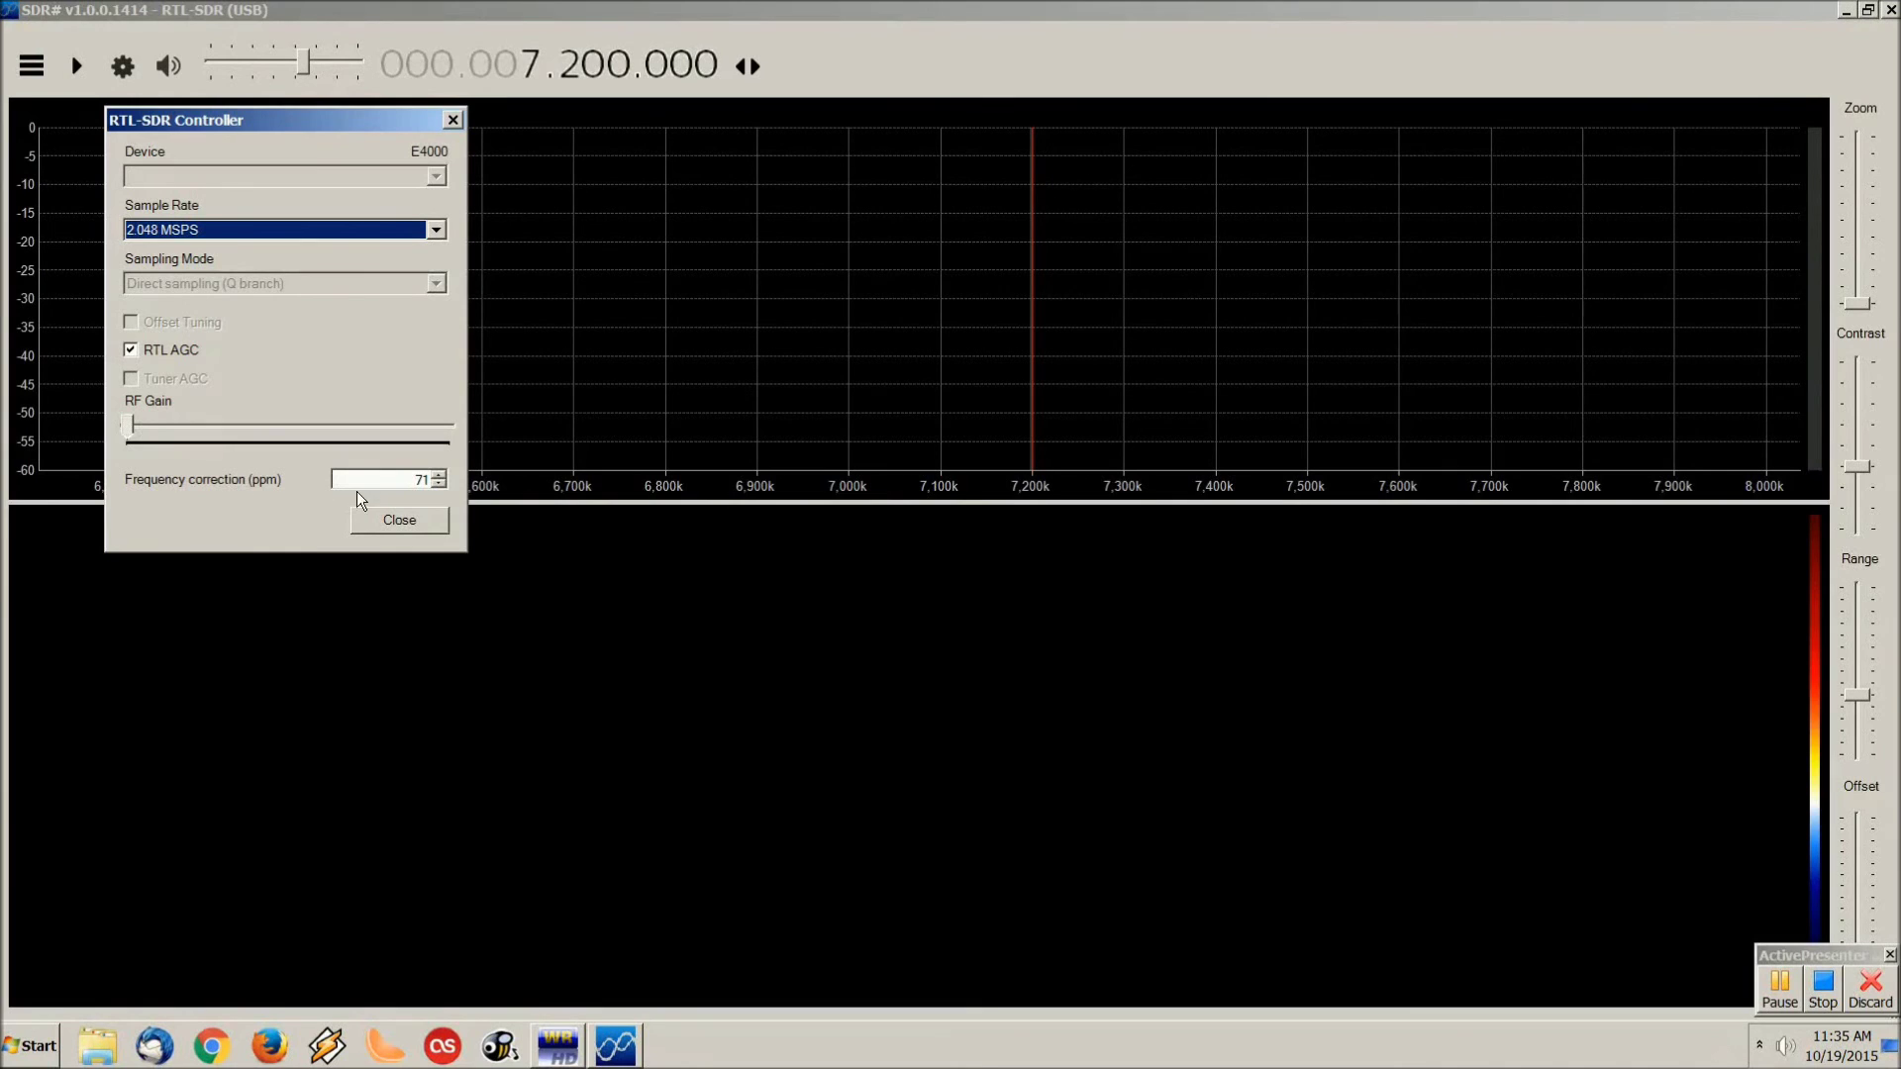
left_click(371, 517)
left_click(32, 65)
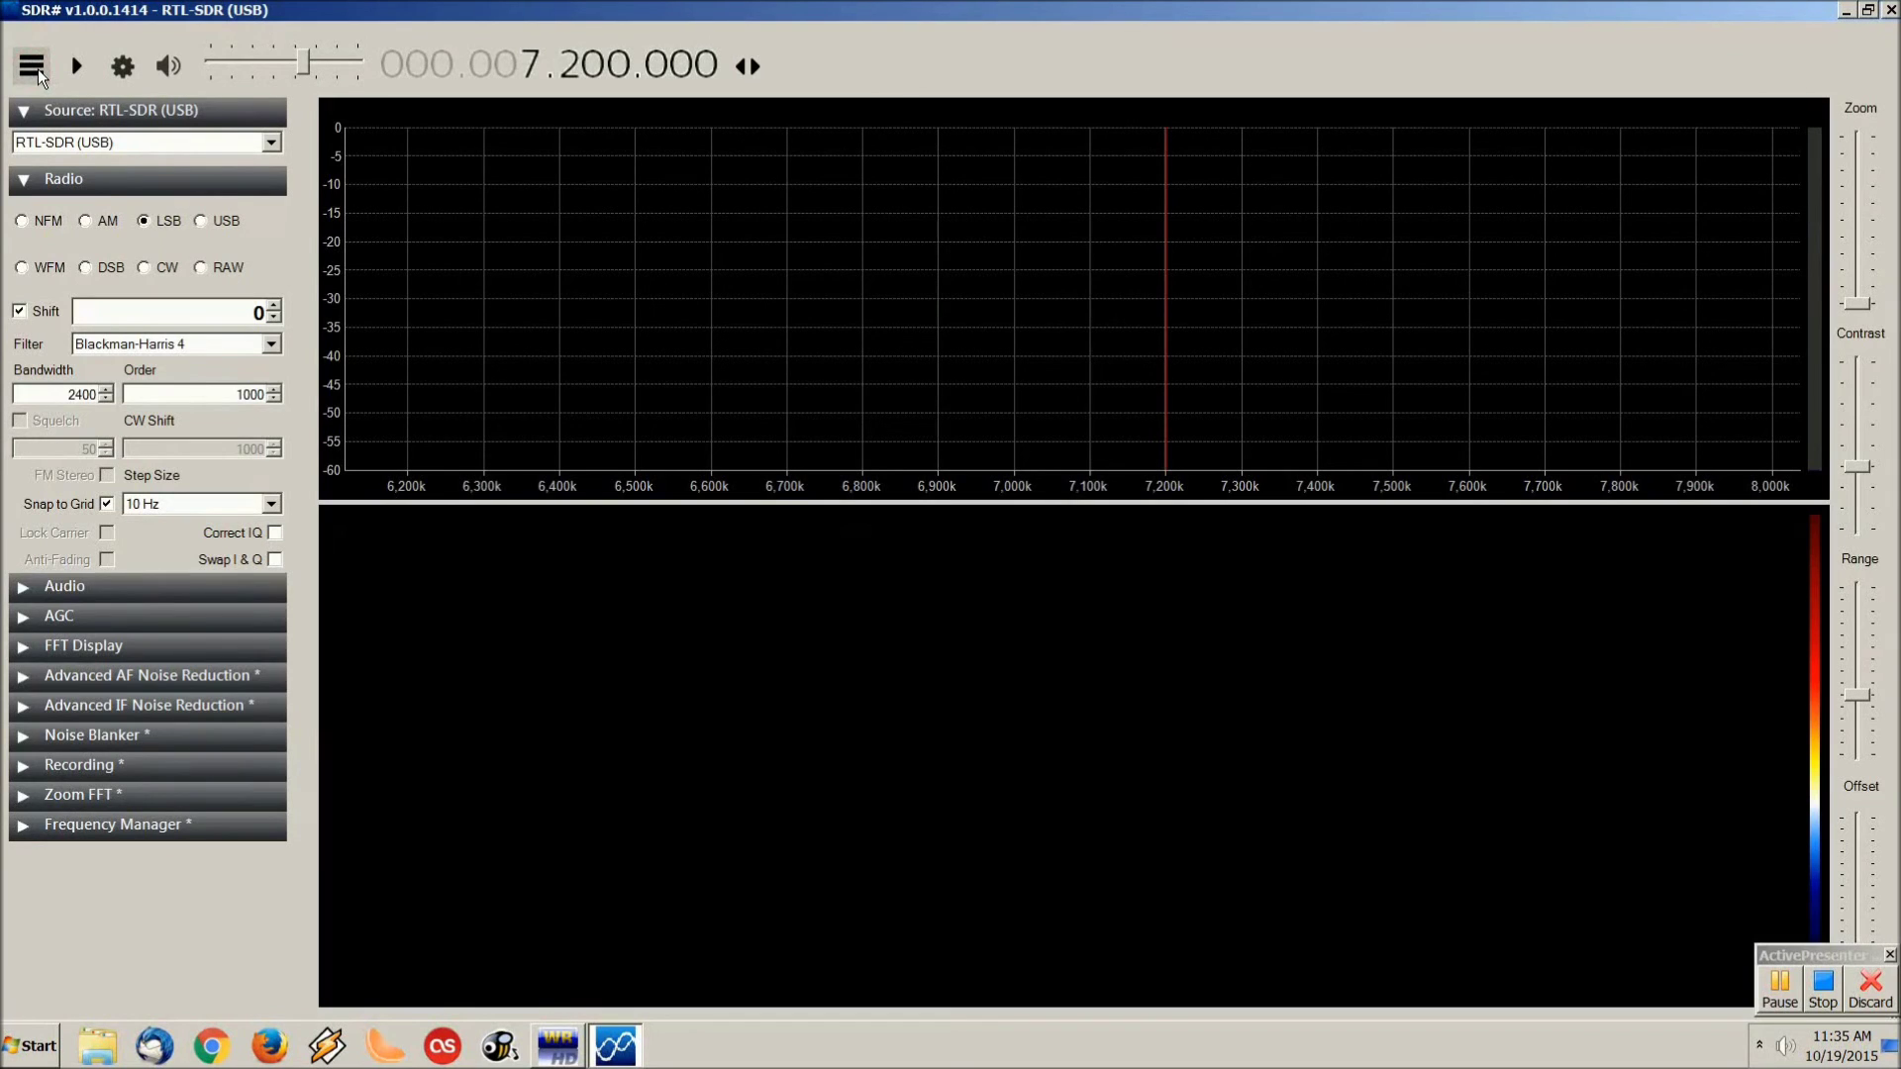
left_click(557, 1048)
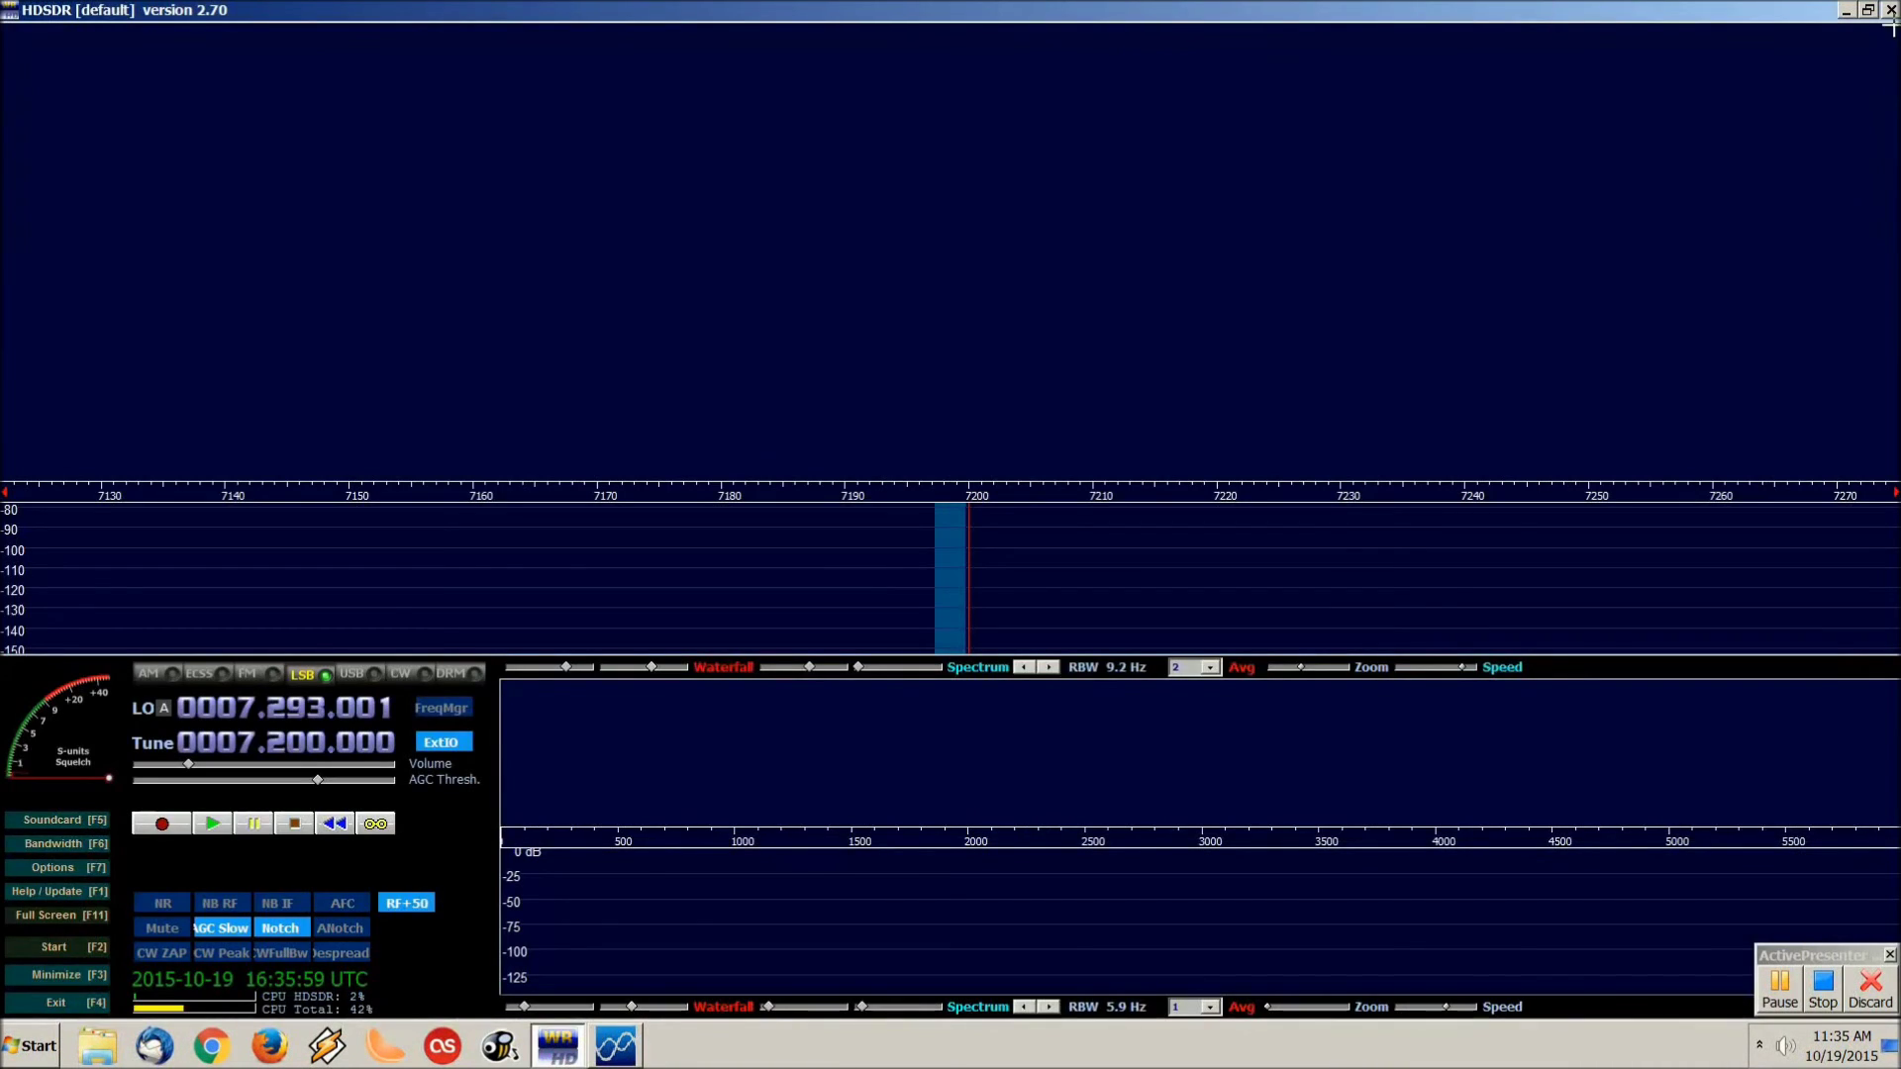
- Close HDSDR, start SDR# receiving full-width, and zoom to about 7.11–7.28 MHz
left_click(1891, 10)
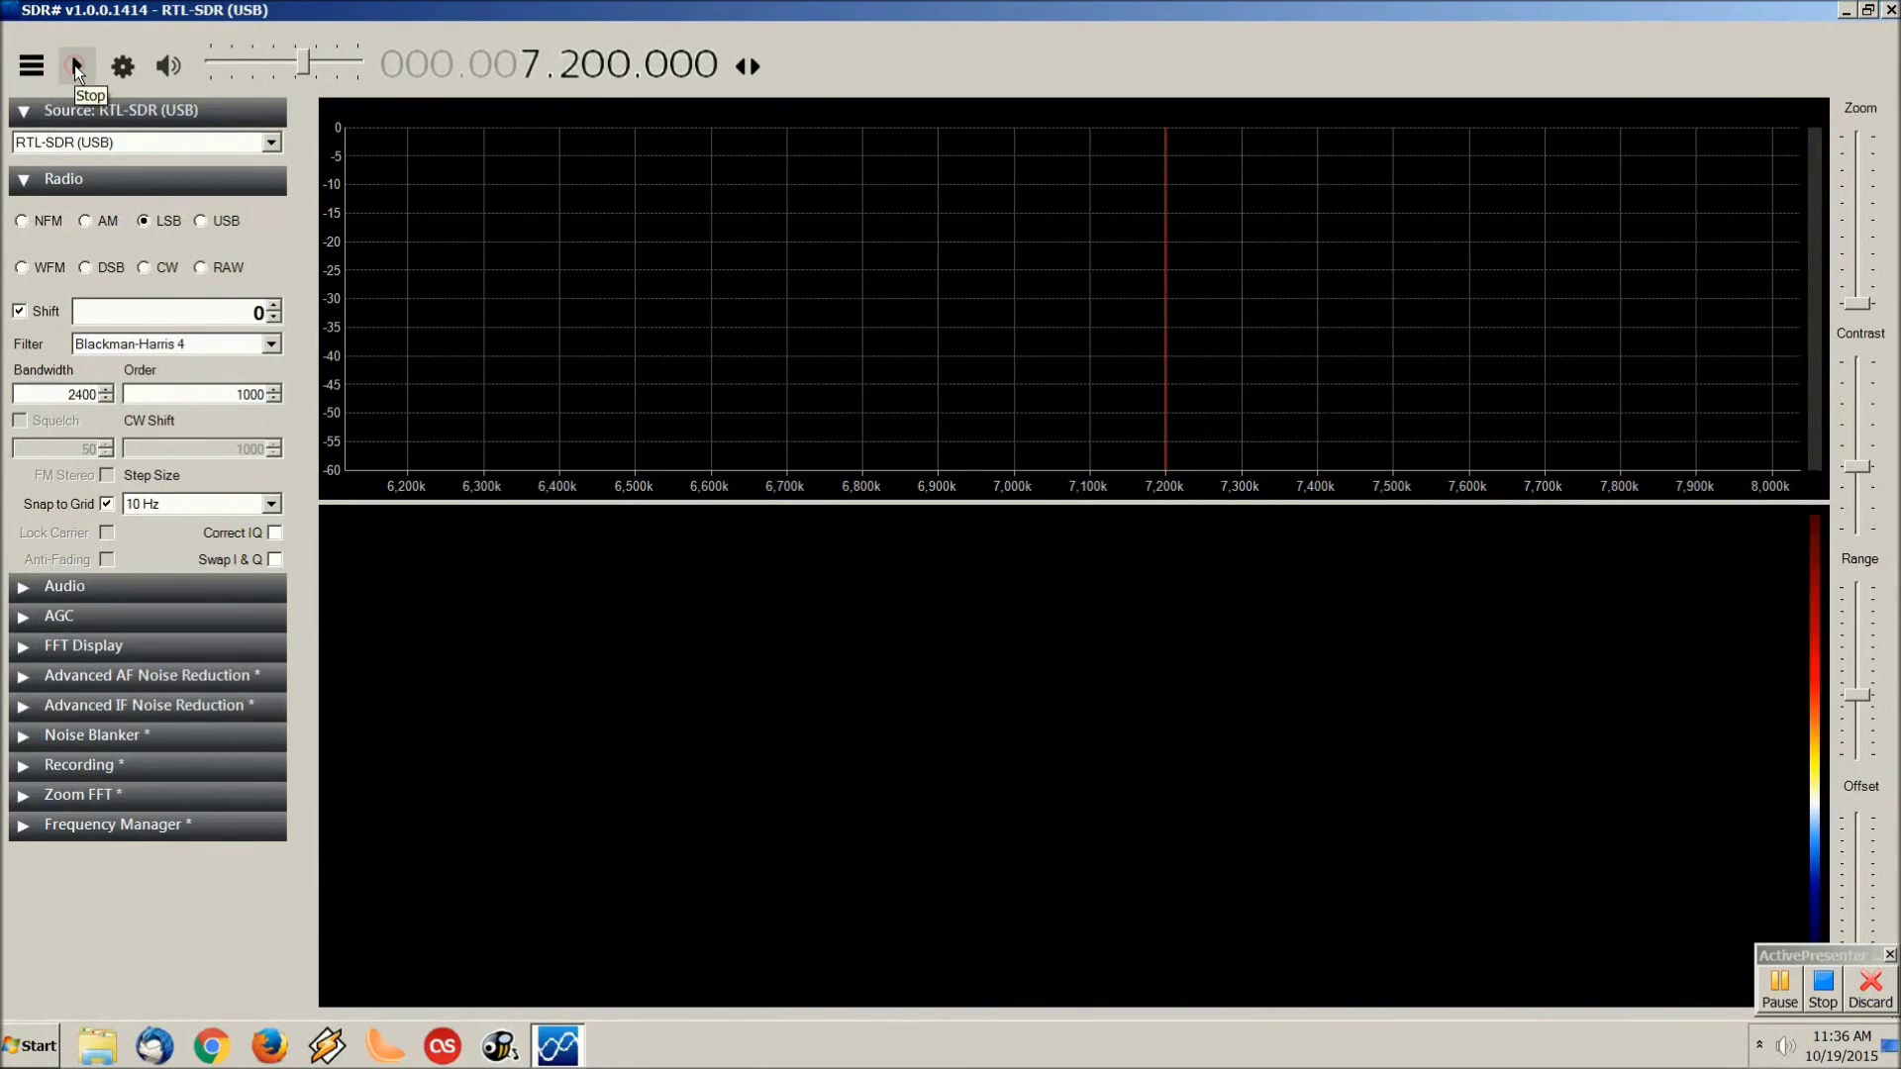
left_click(75, 63)
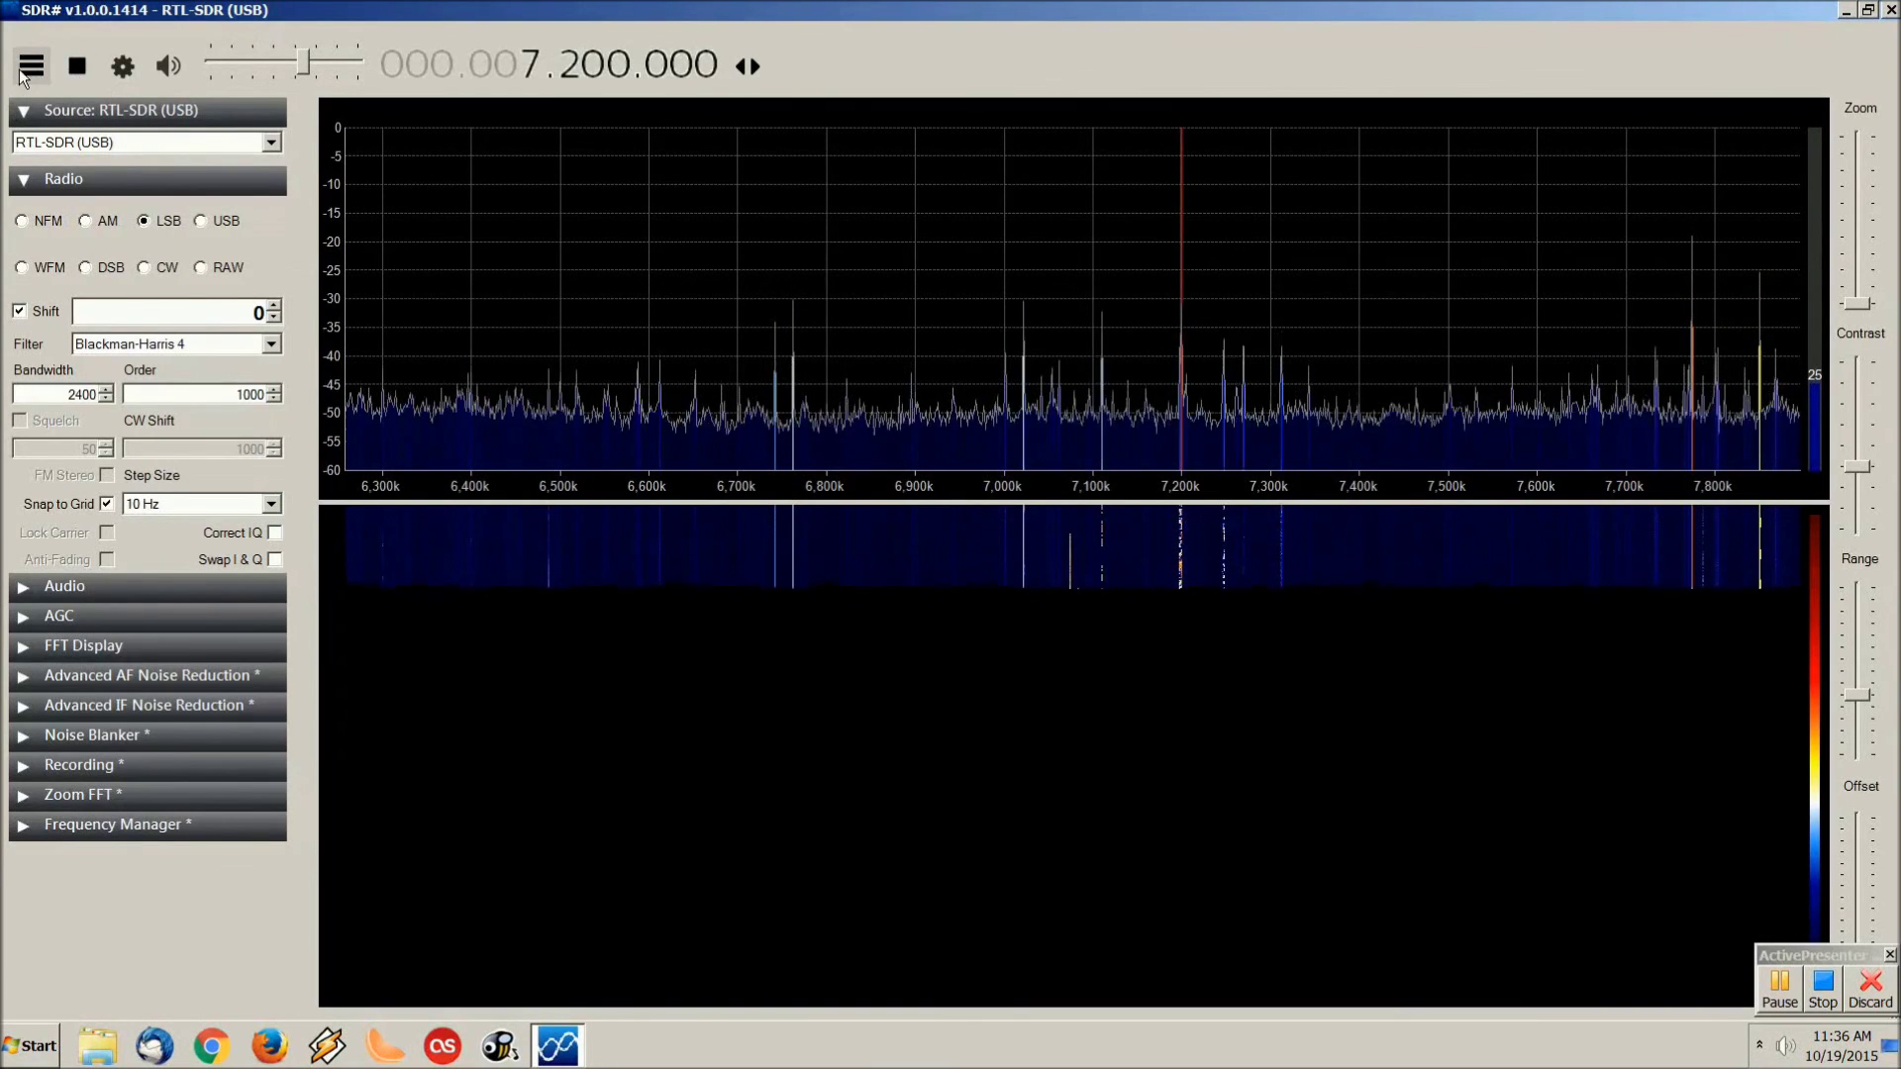
left_click(30, 64)
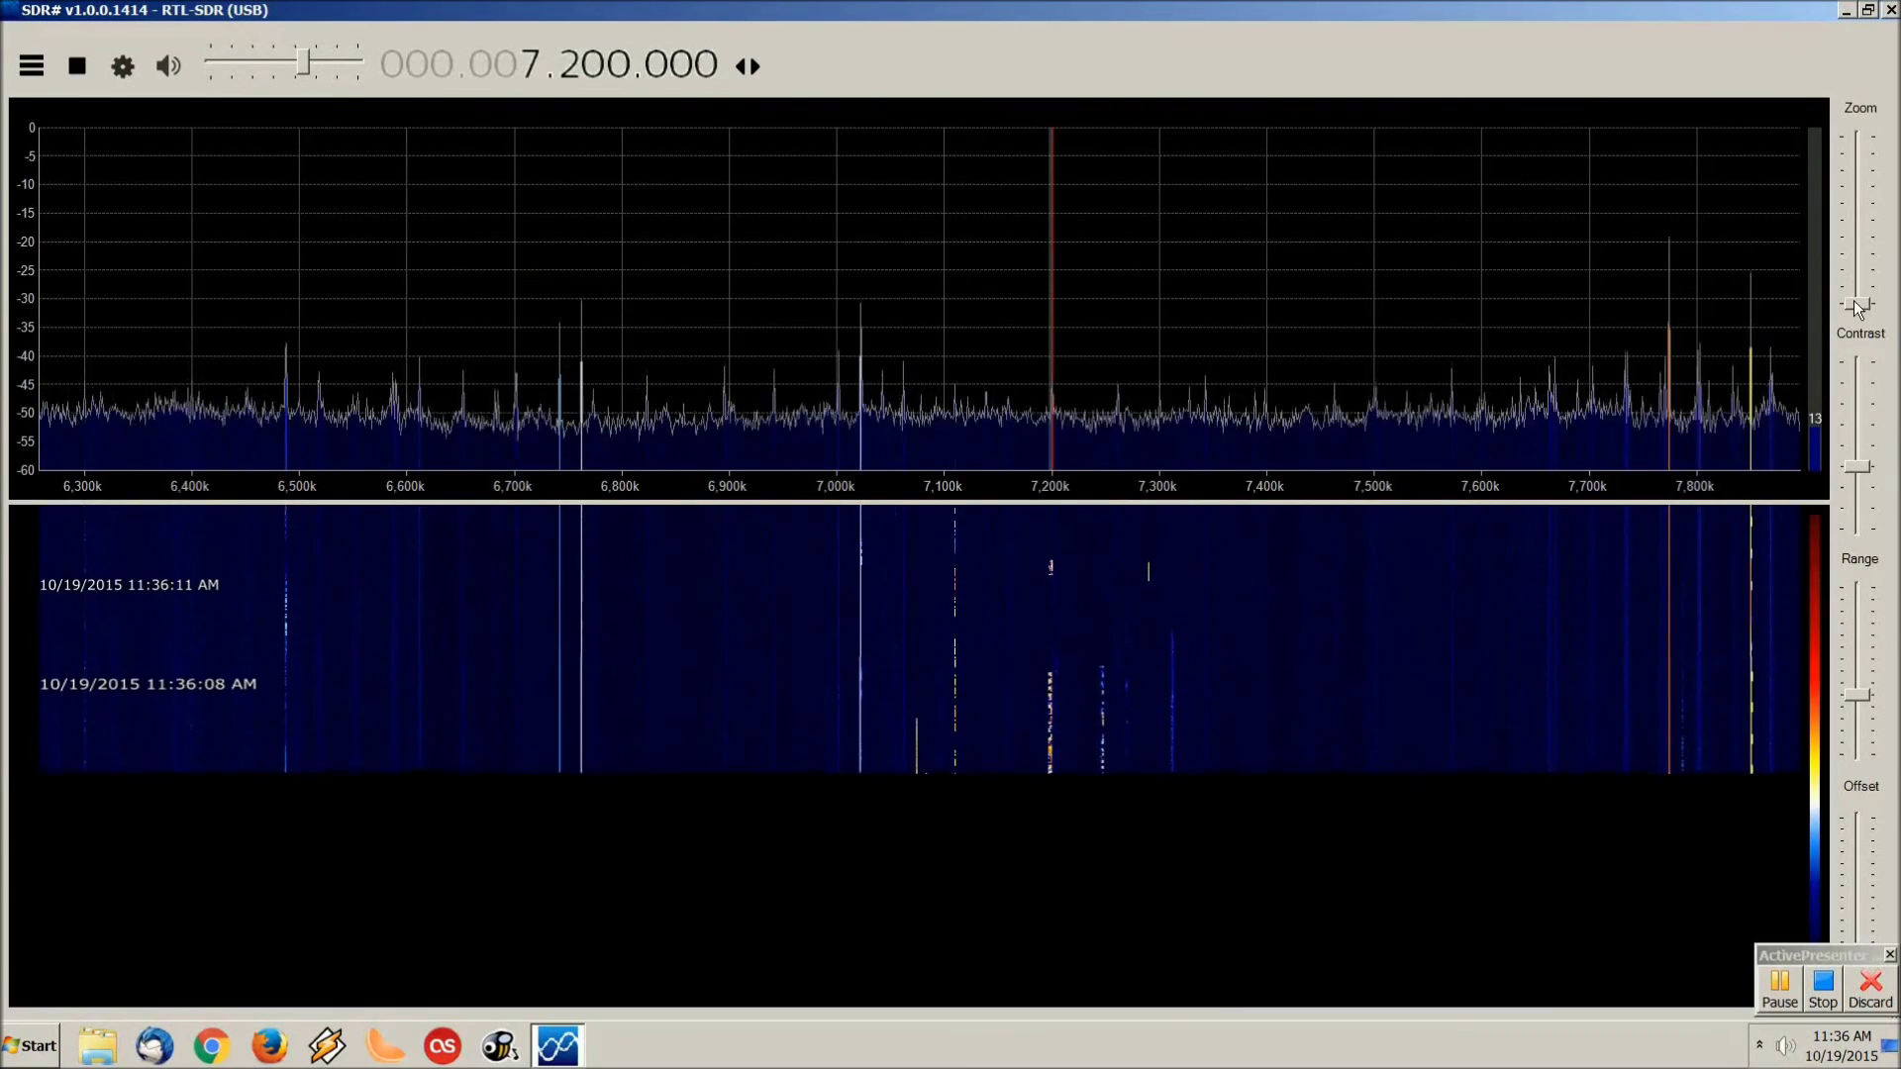
left_click_drag(1857, 308, 1870, 270)
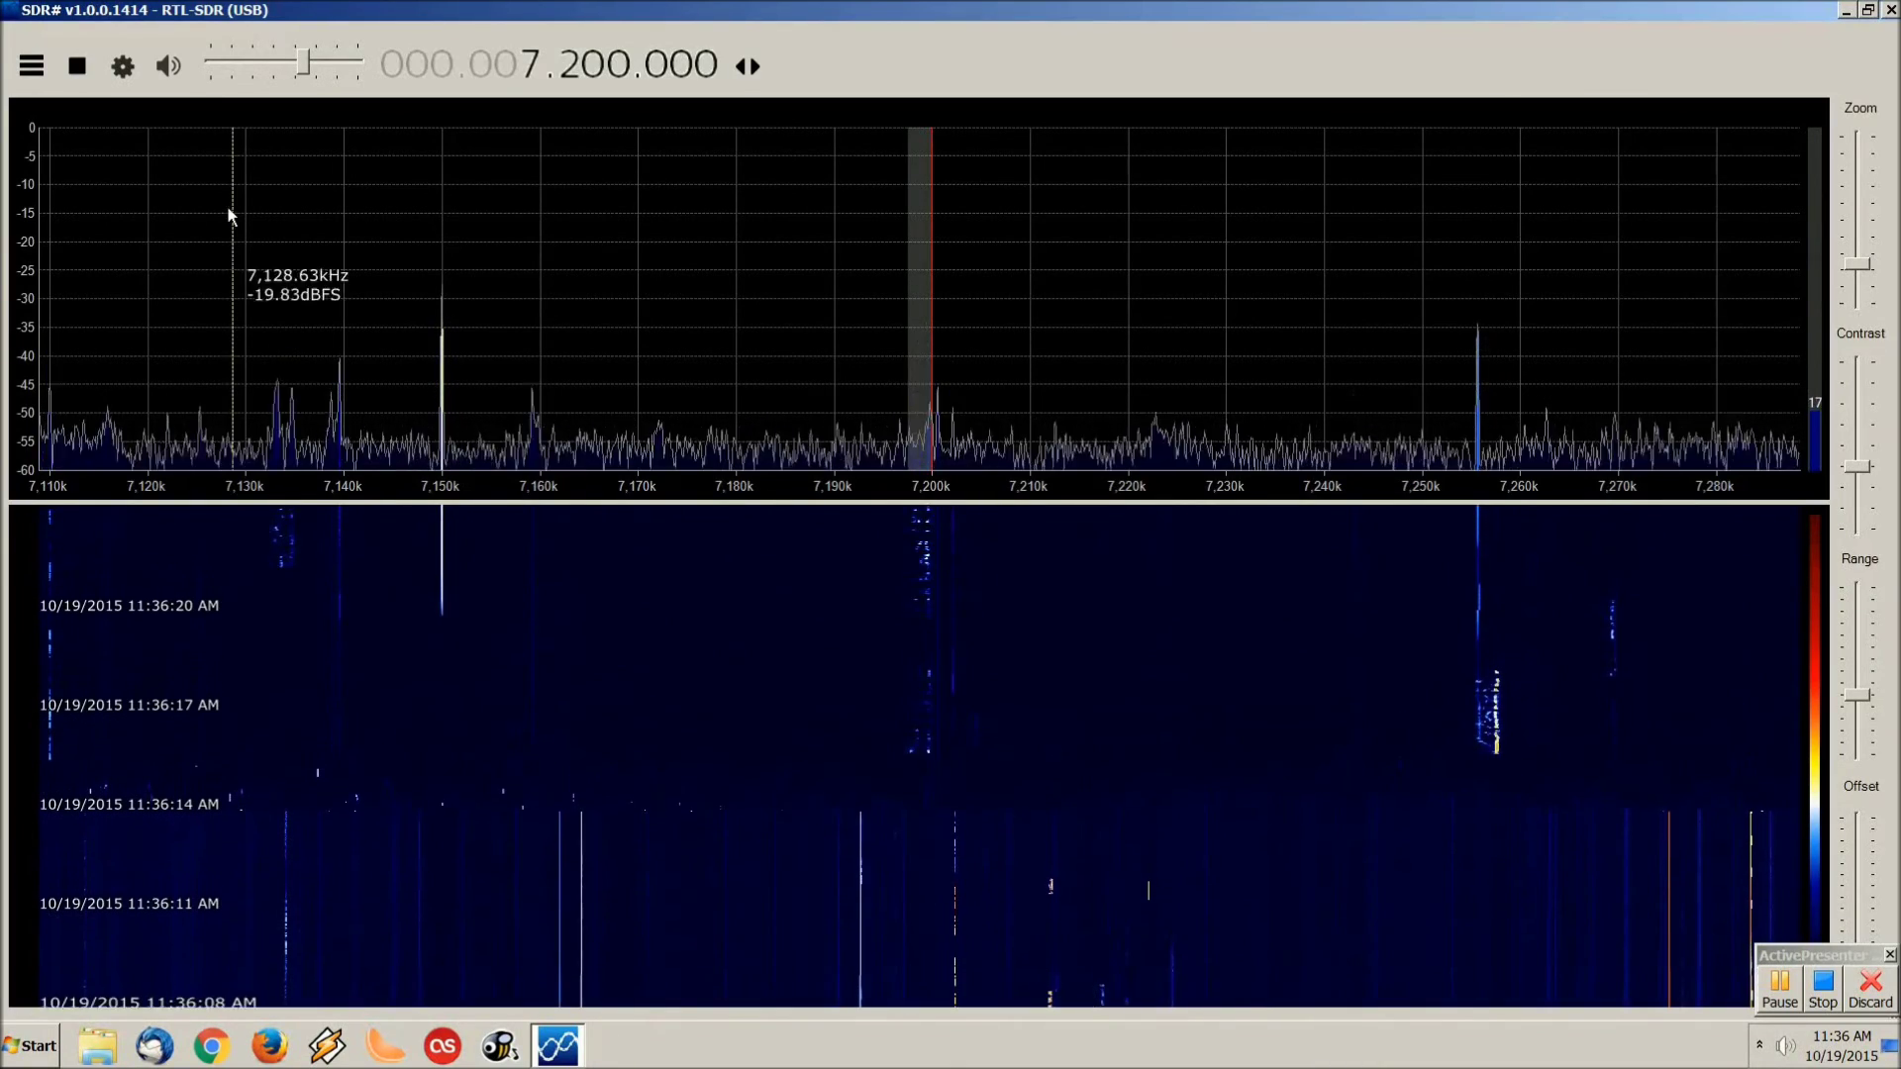
- Adjust contrast and try 44 and 47 dB gain, settling at 35 dB
left_click_drag(302, 63, 248, 71)
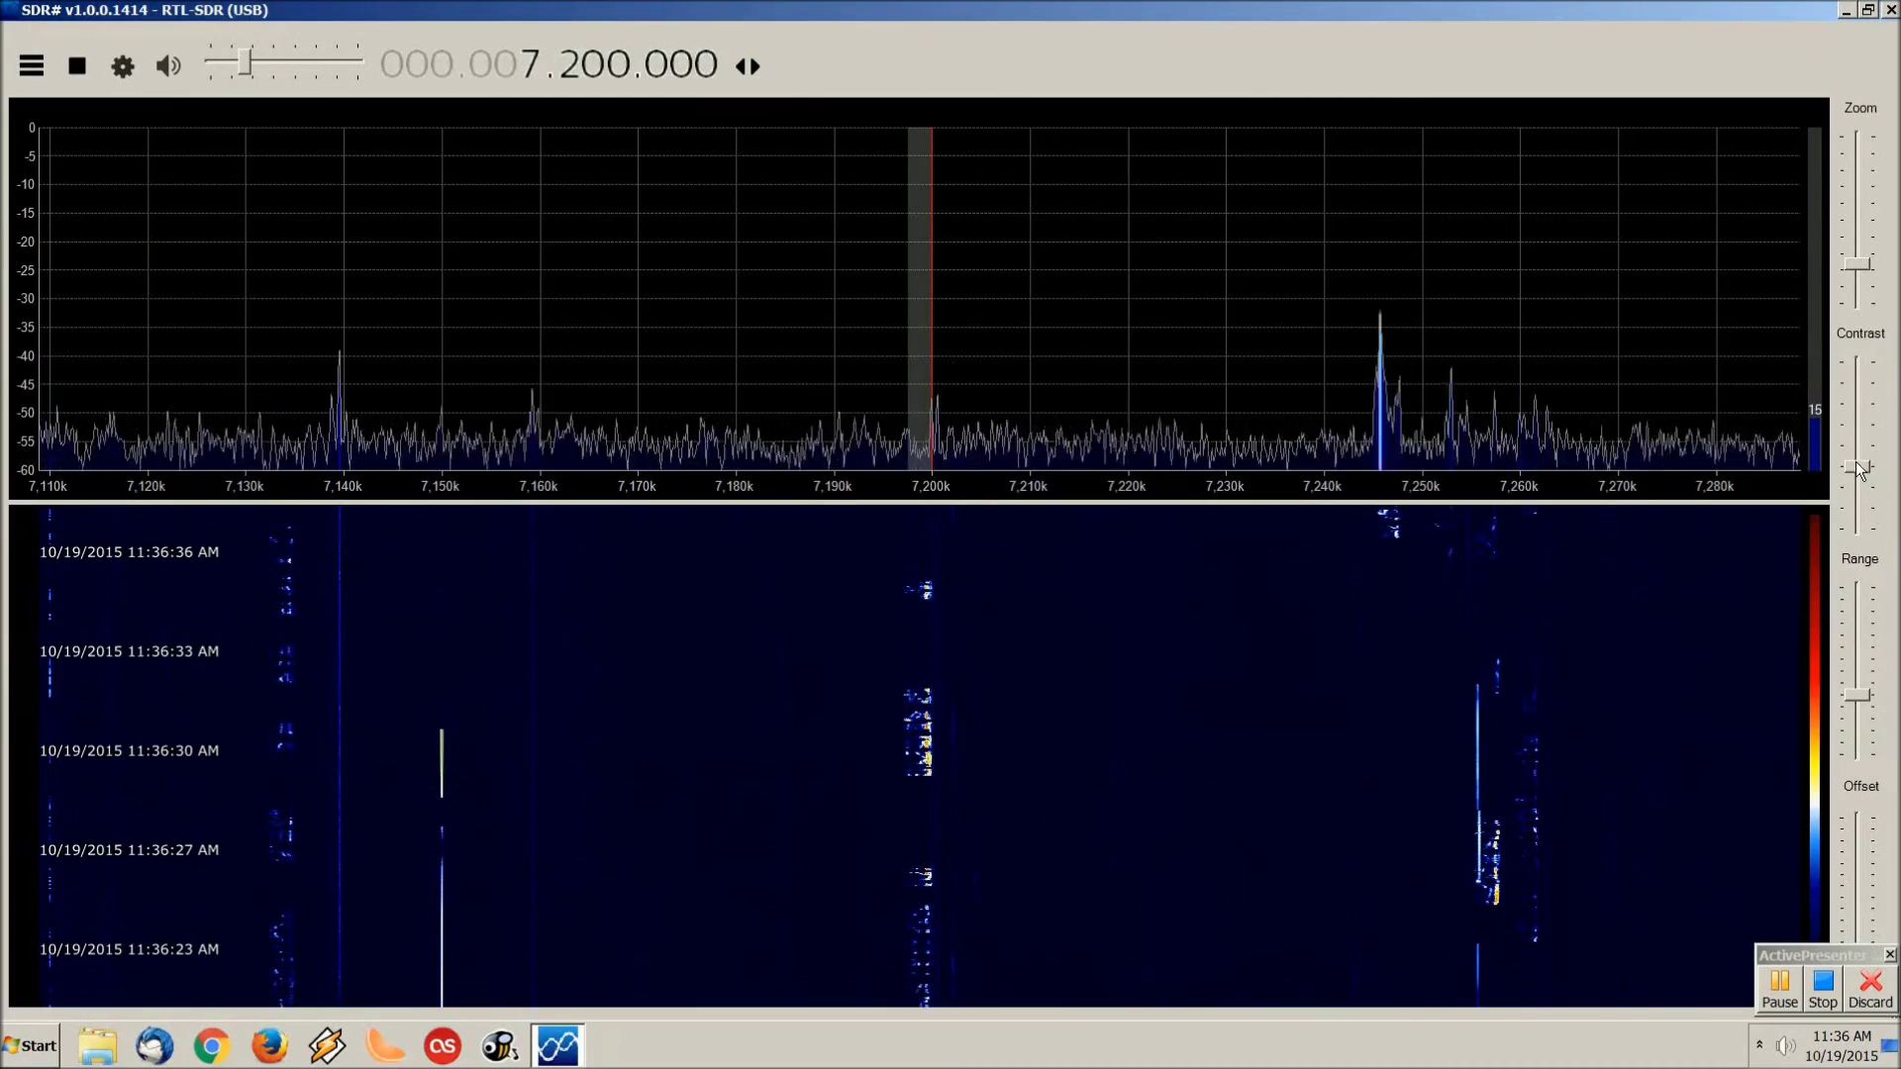
left_click_drag(1859, 473, 1865, 453)
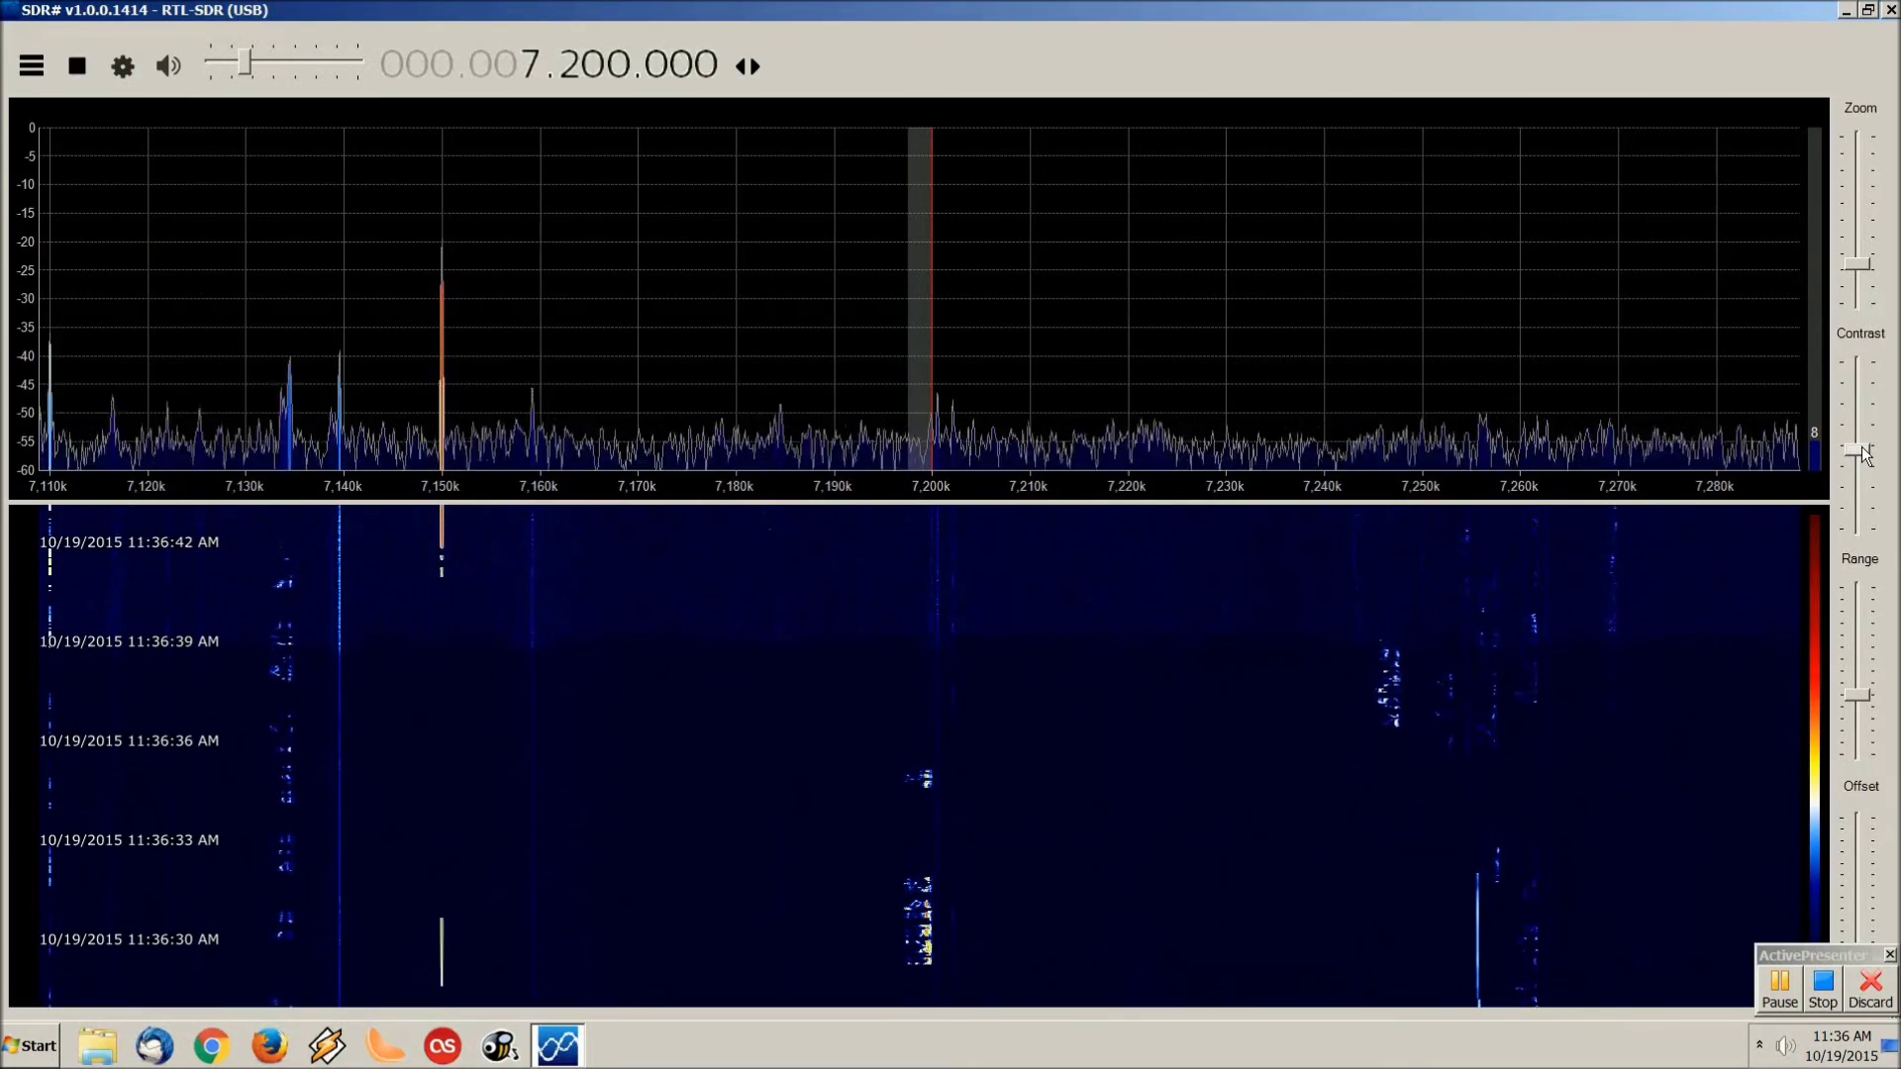
left_click_drag(243, 66, 305, 68)
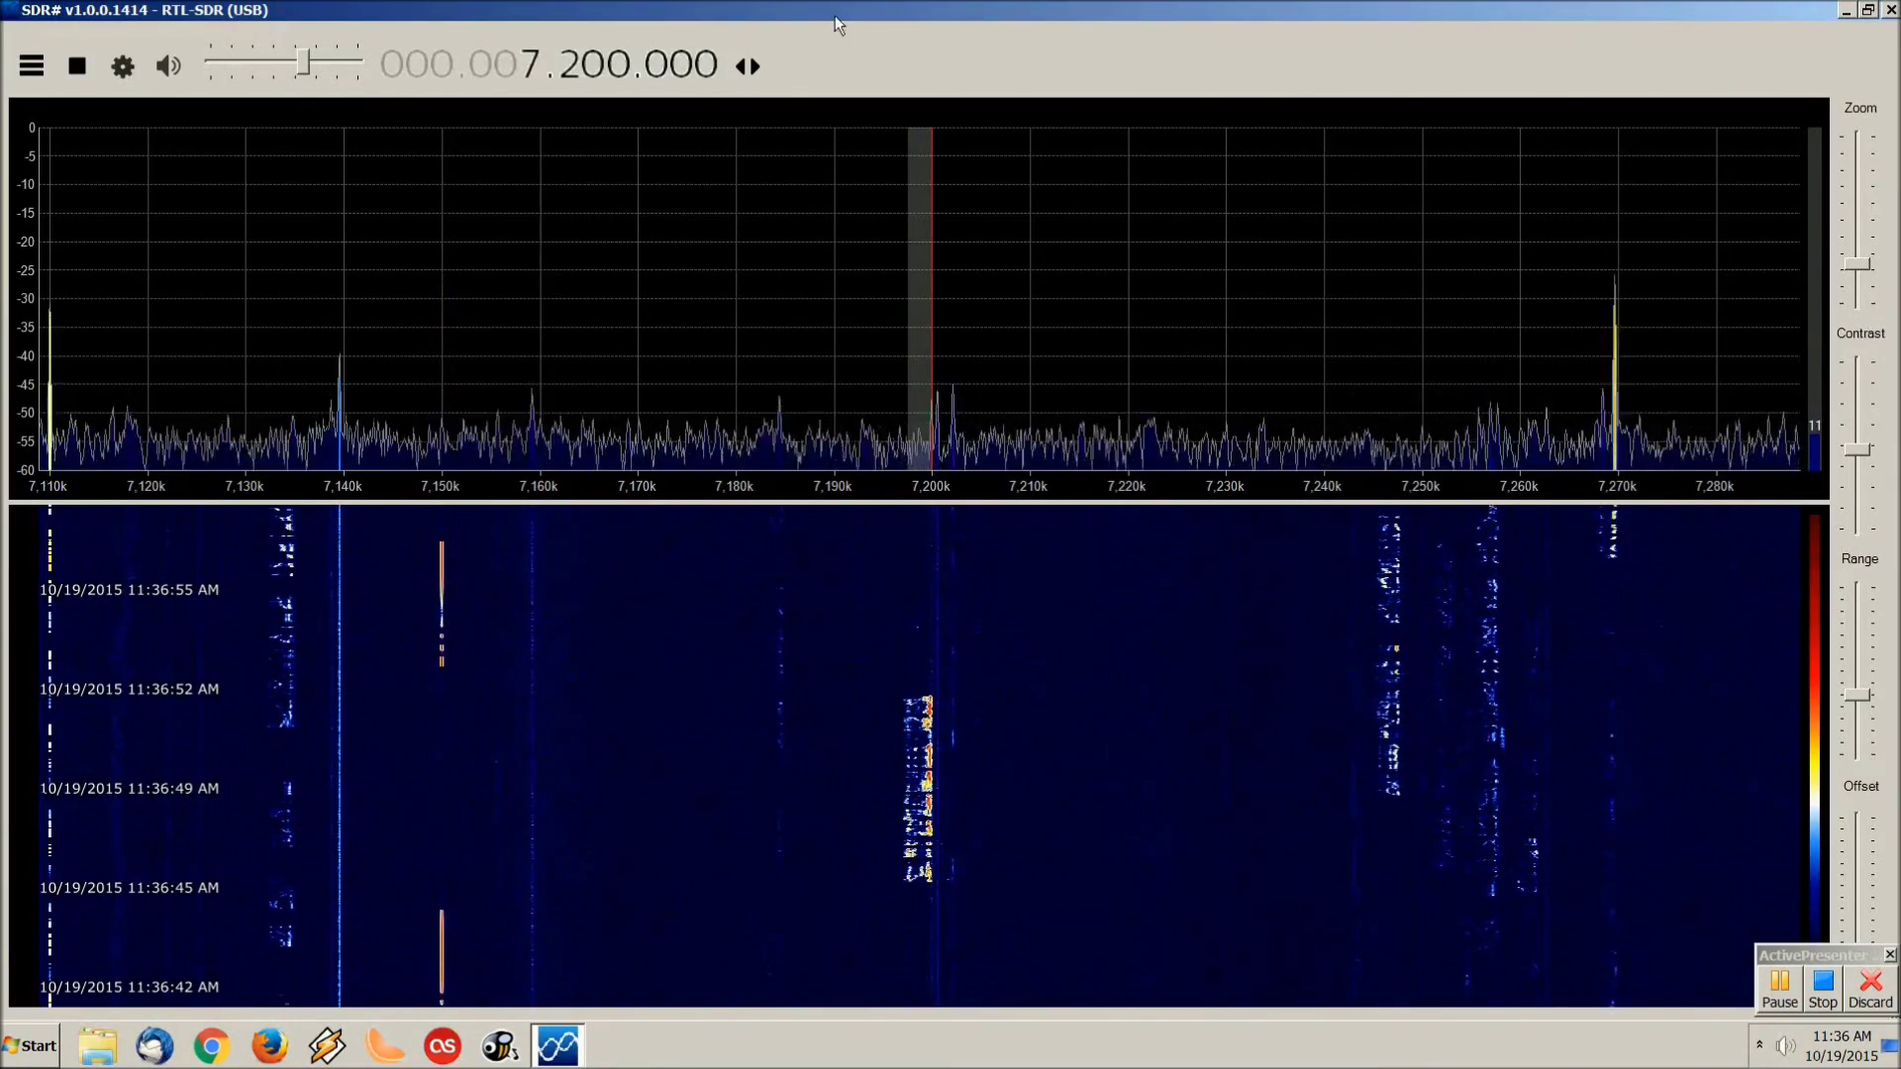
left_click_drag(300, 55, 252, 67)
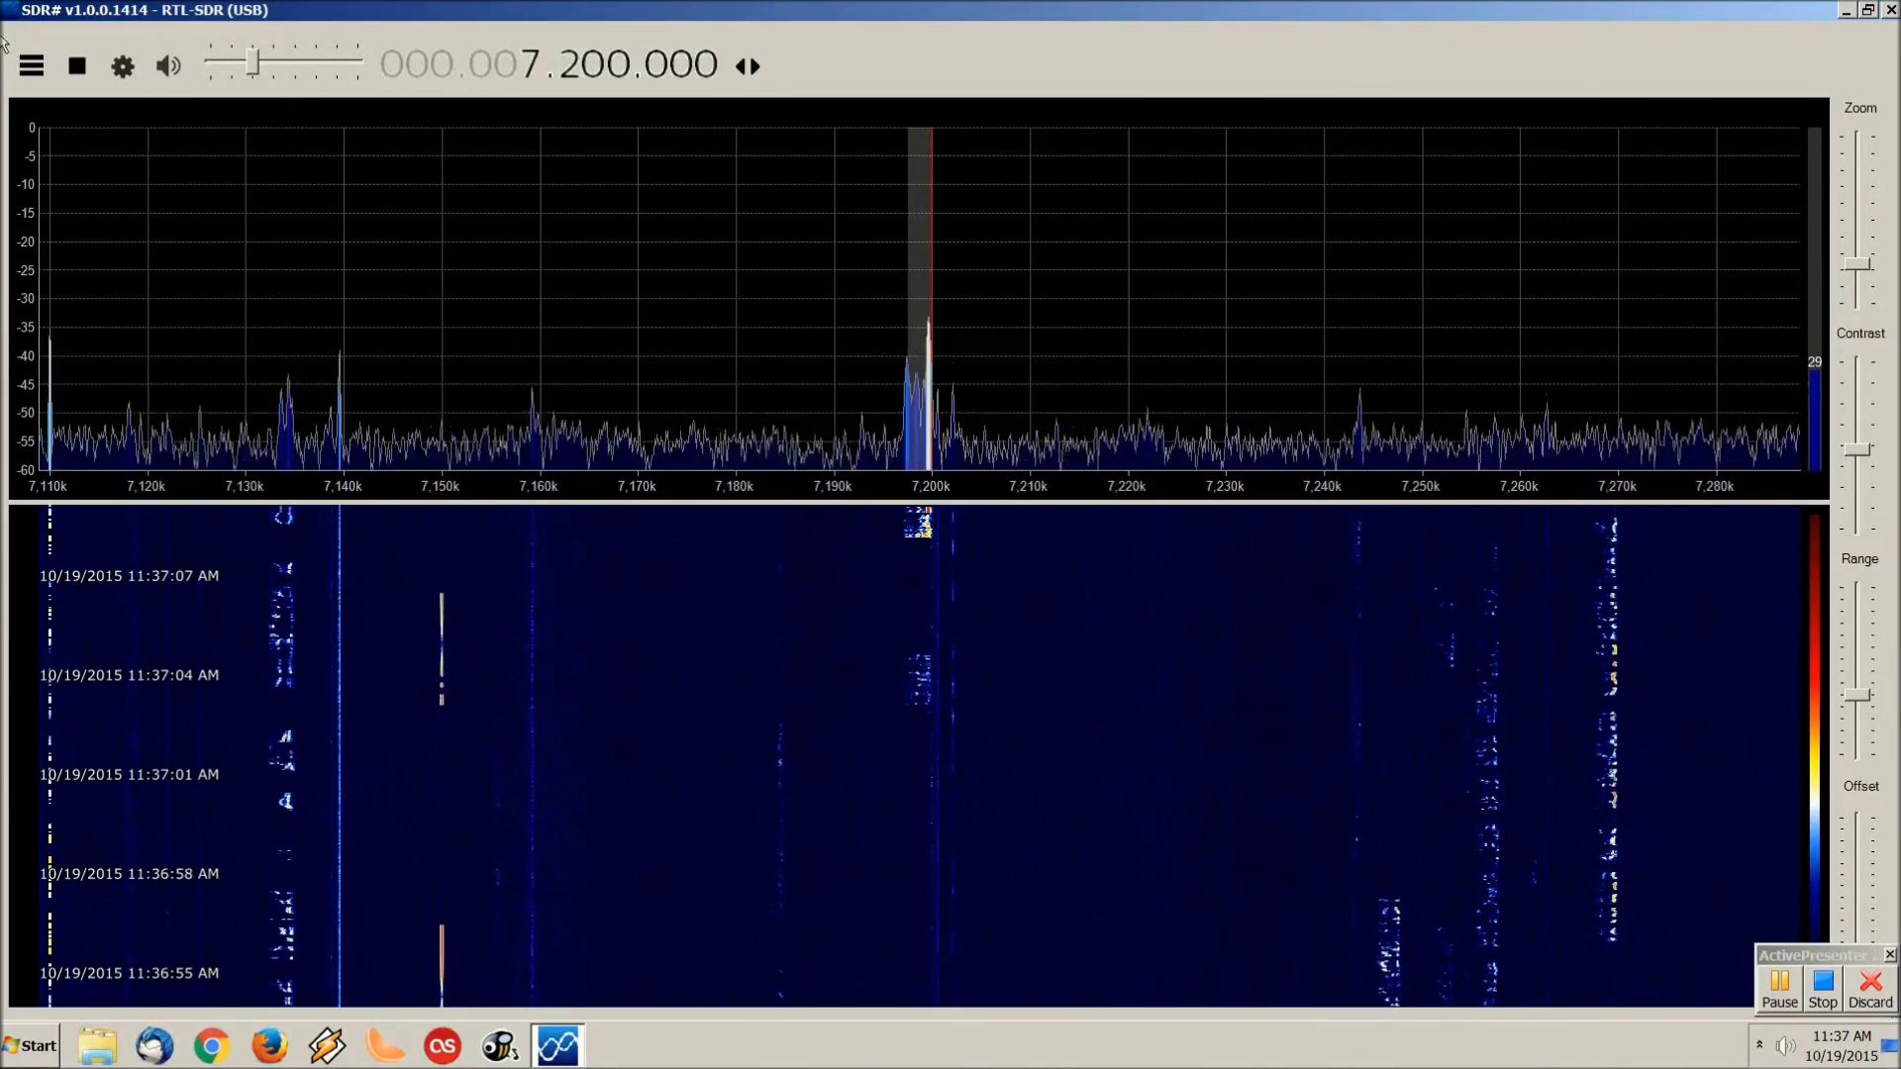
left_click(33, 69)
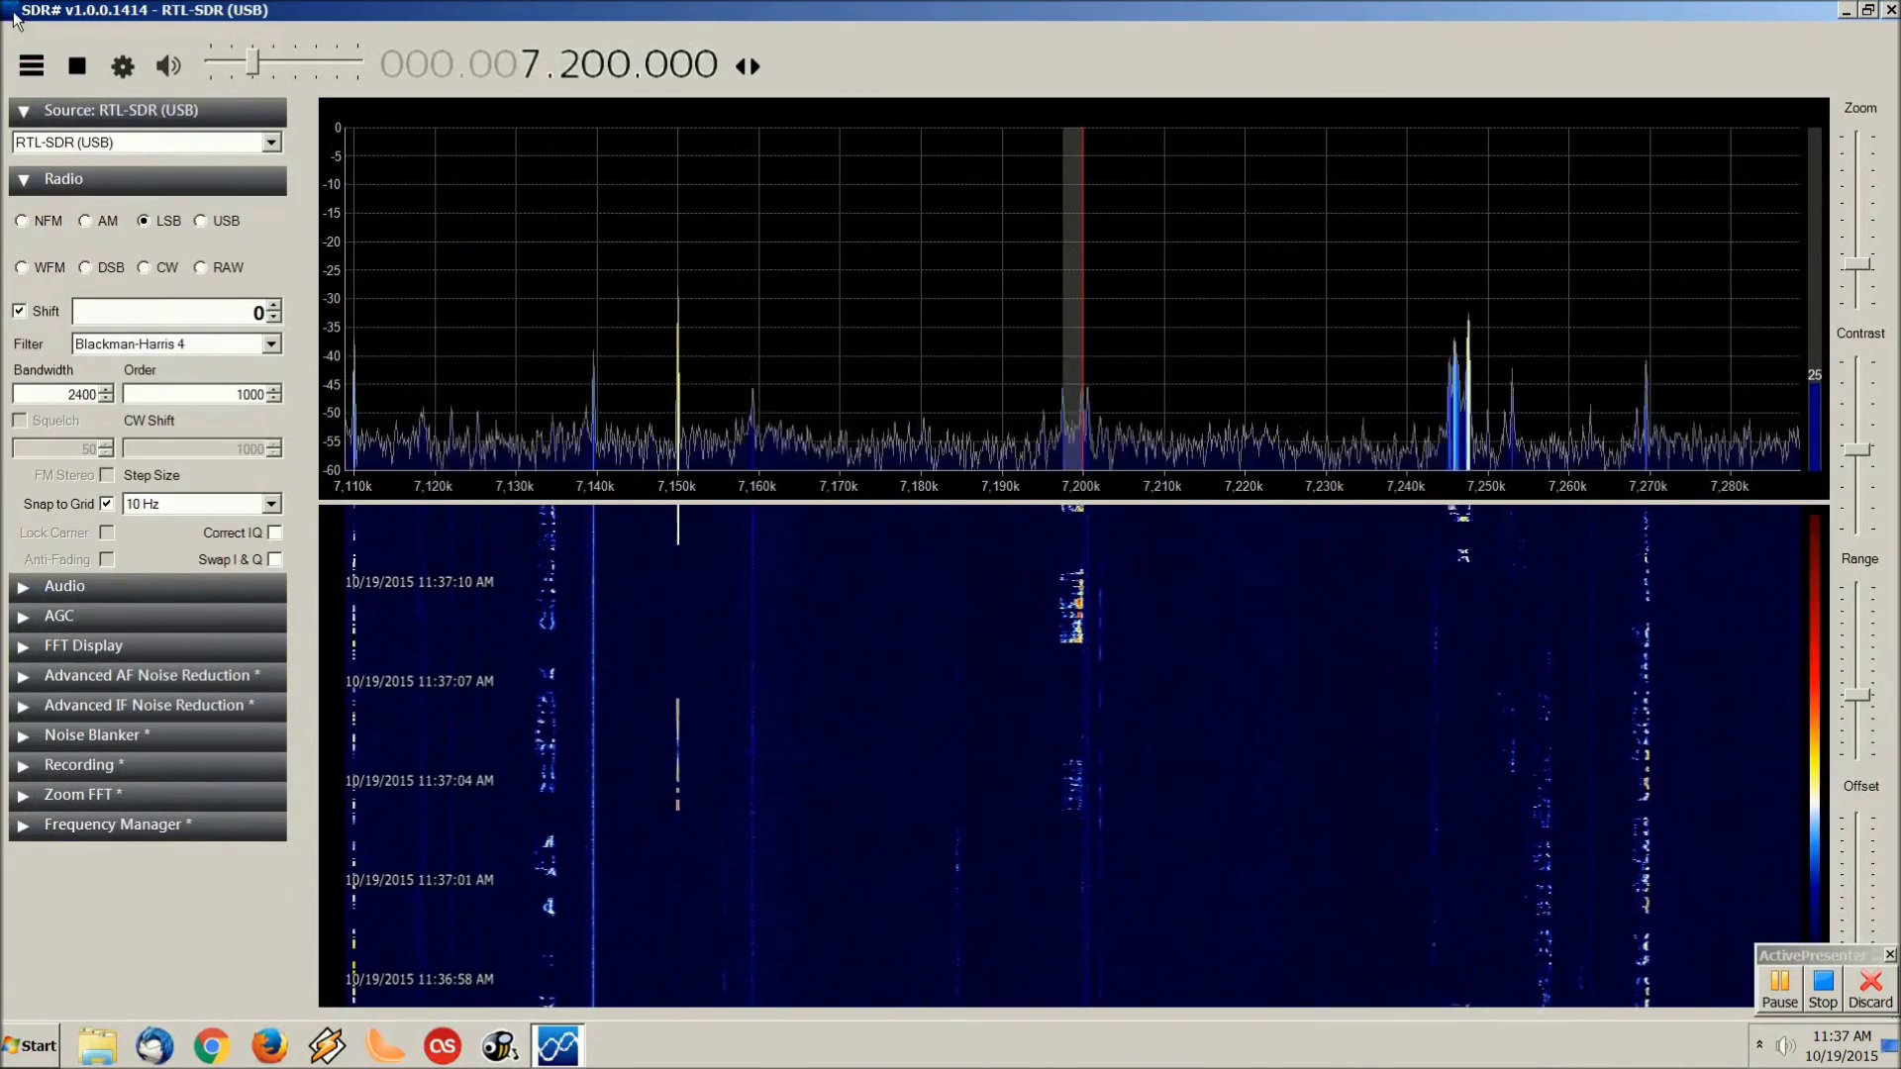
- Hide the settings panel and raise the SDR# gain to about 46 dB
left_click(32, 66)
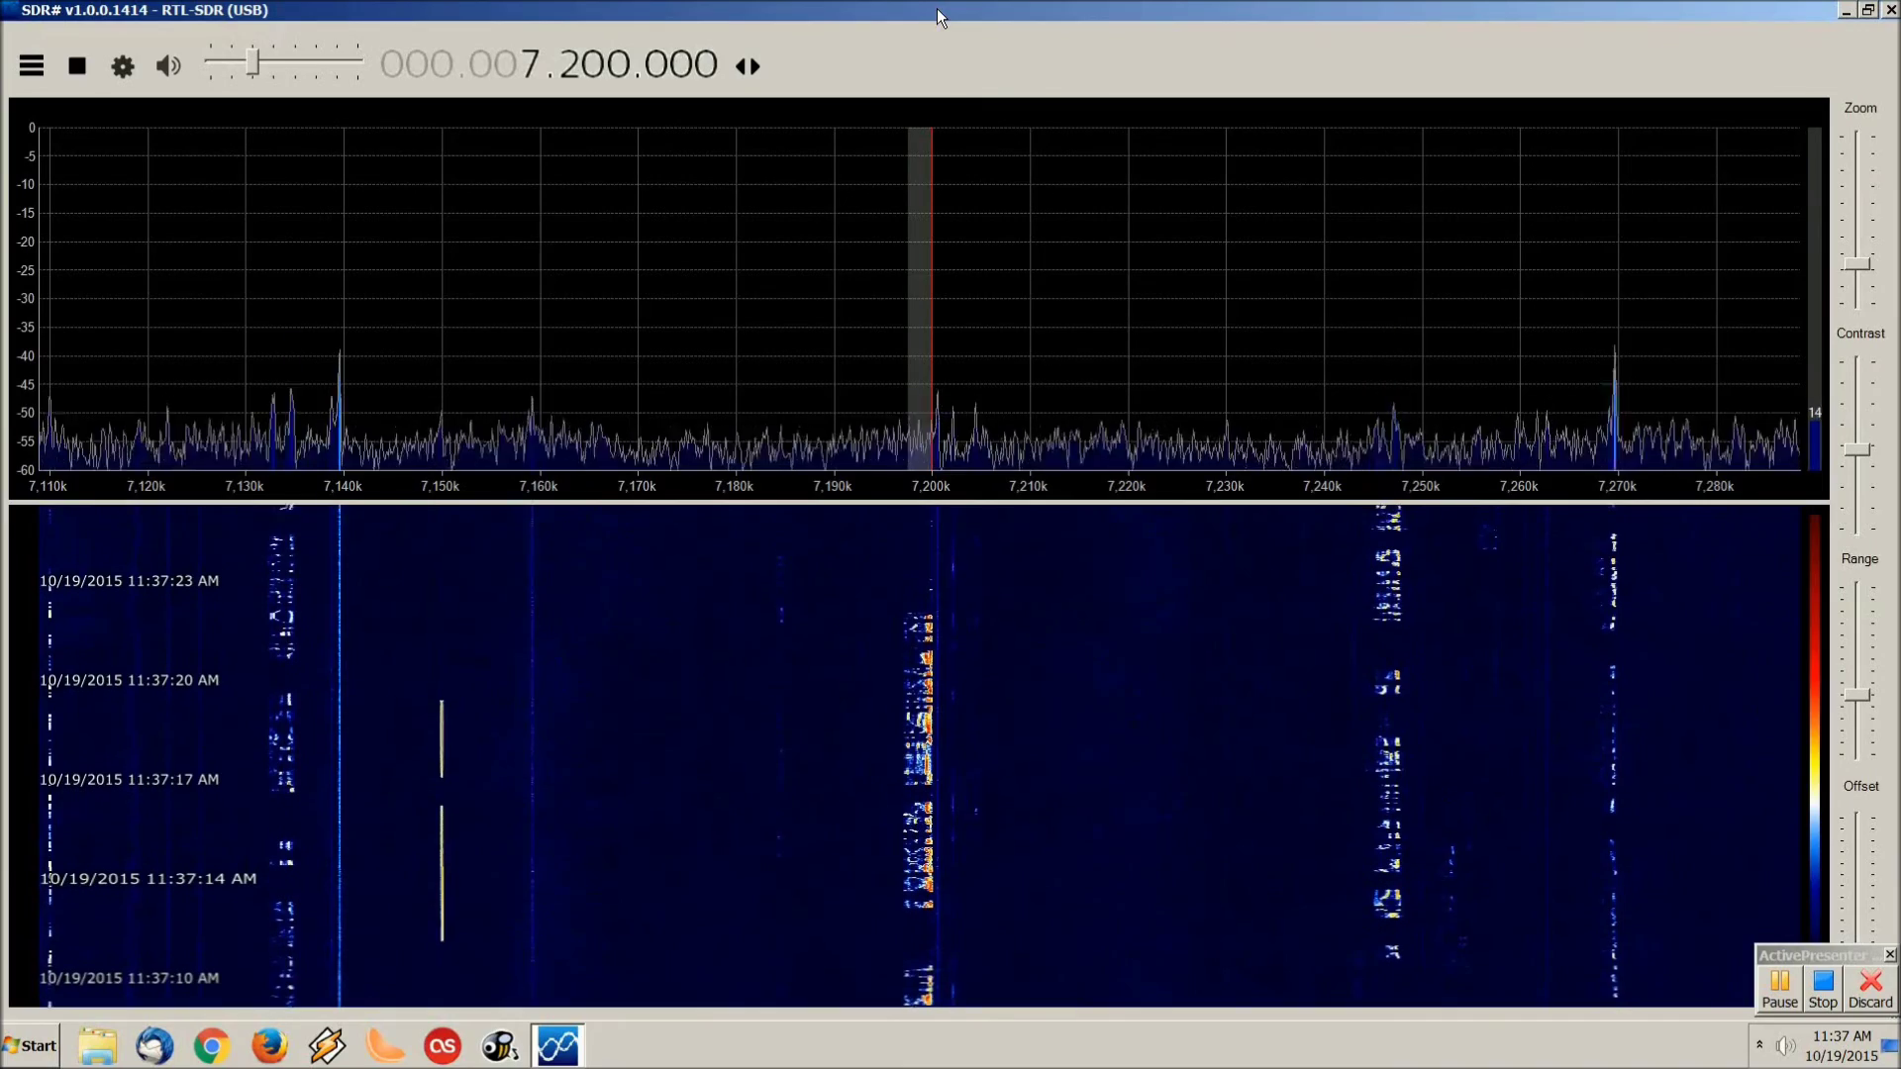
mouse_move(269, 50)
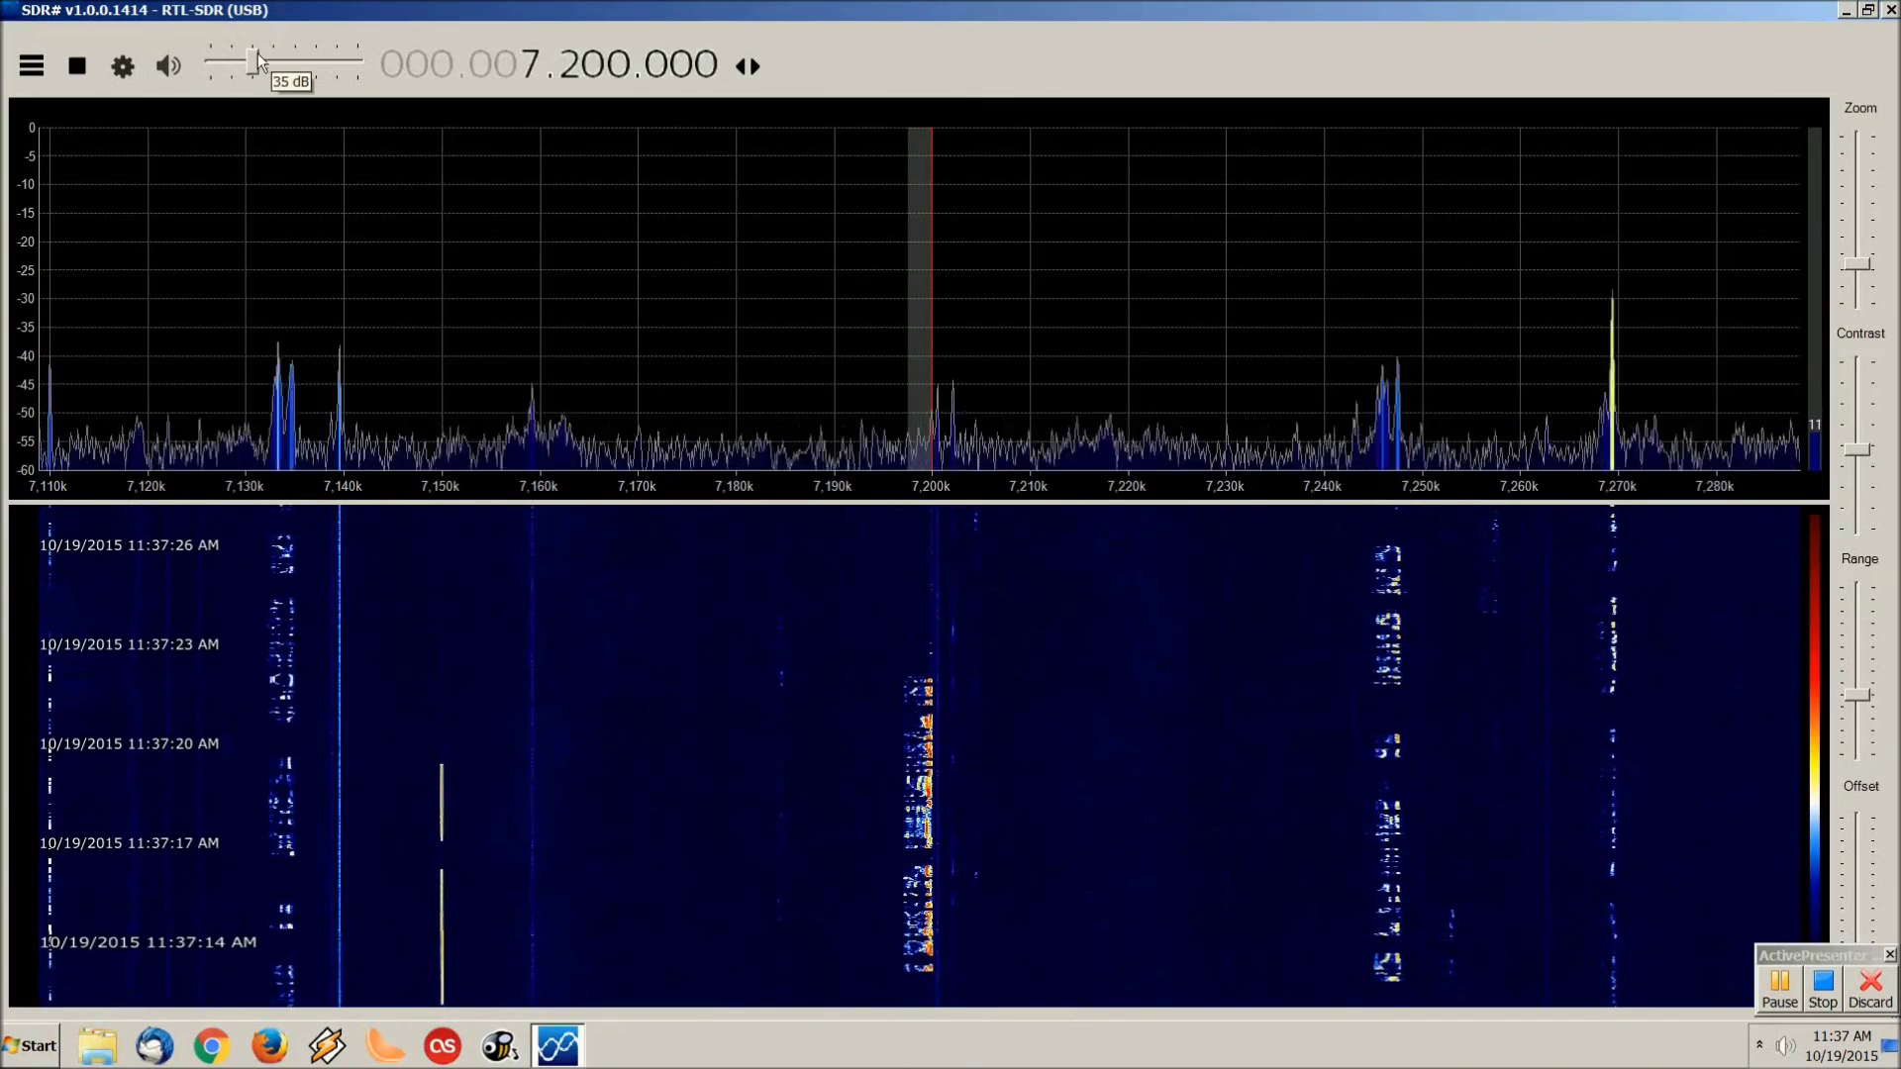
left_click_drag(257, 54, 303, 61)
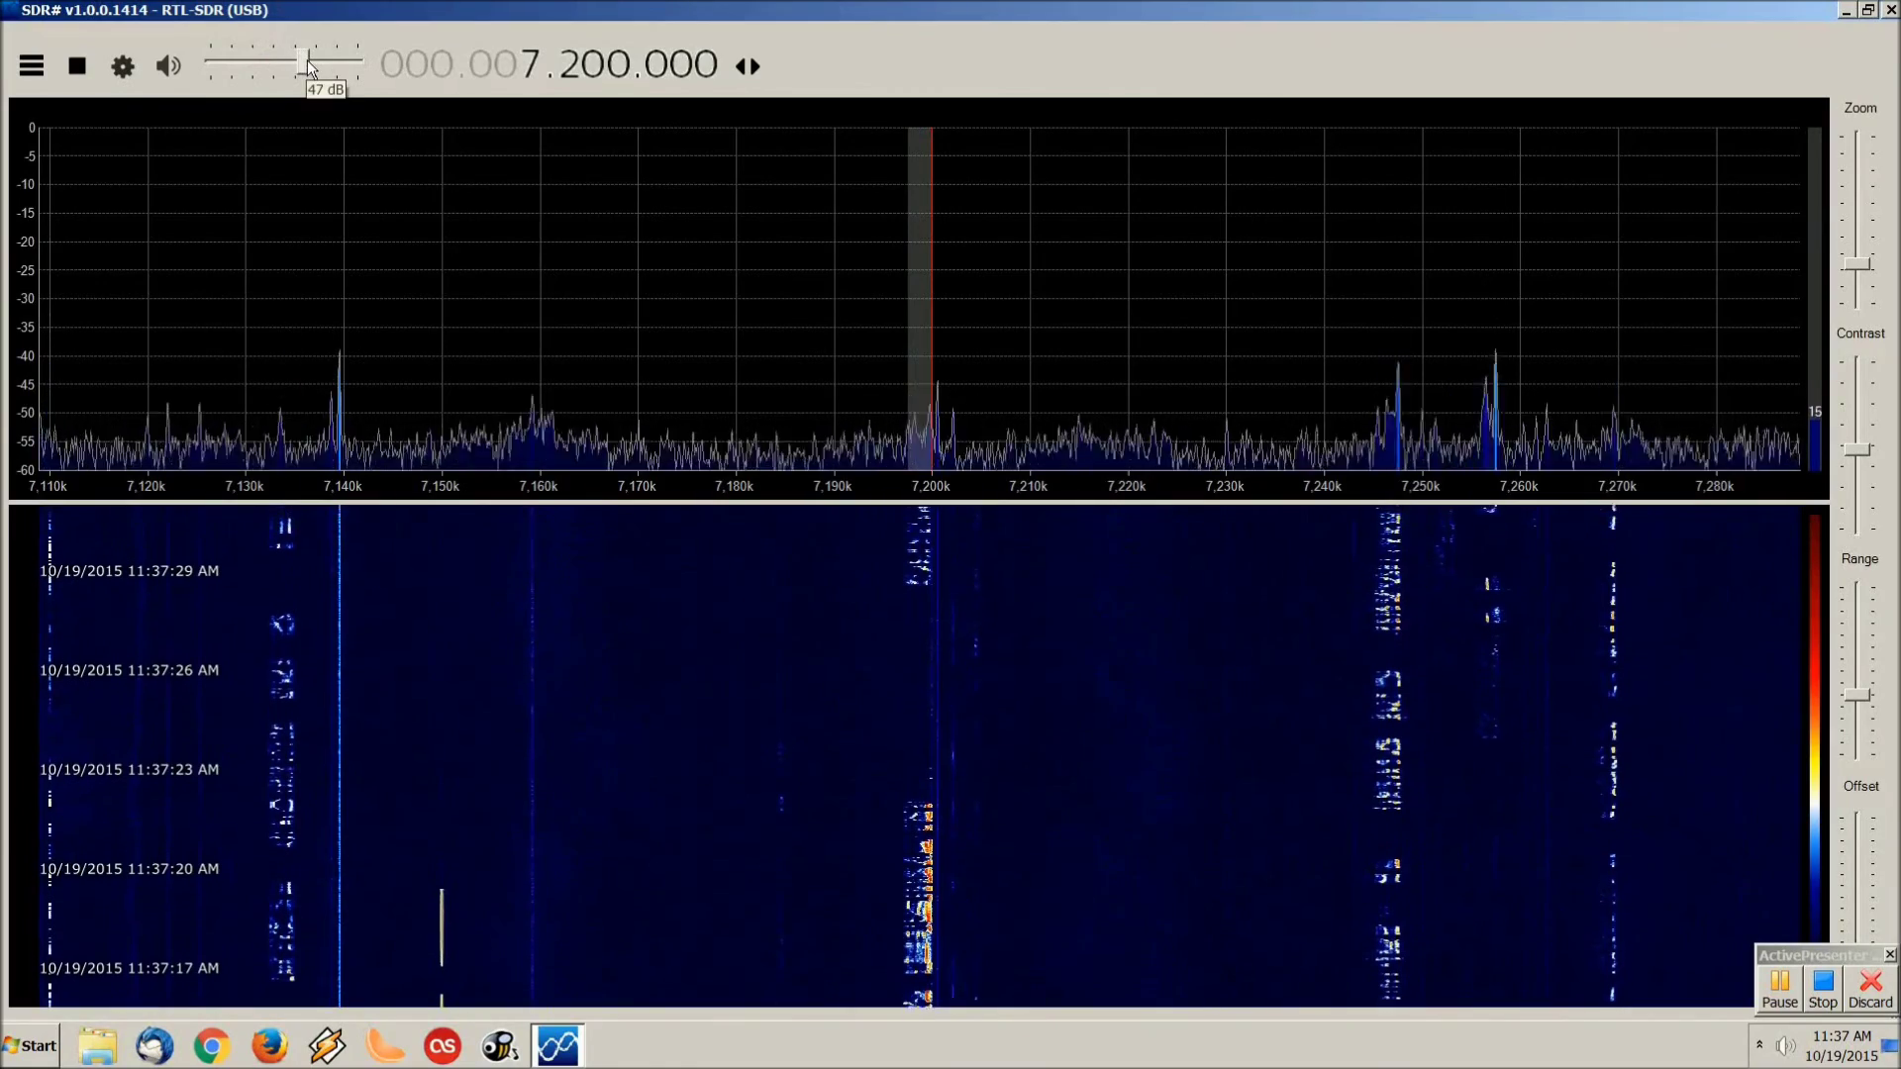
- Tune onto the broadcast near 7,247 kHz and fine-tune the frequency to 7.248.000
left_click(1392, 633)
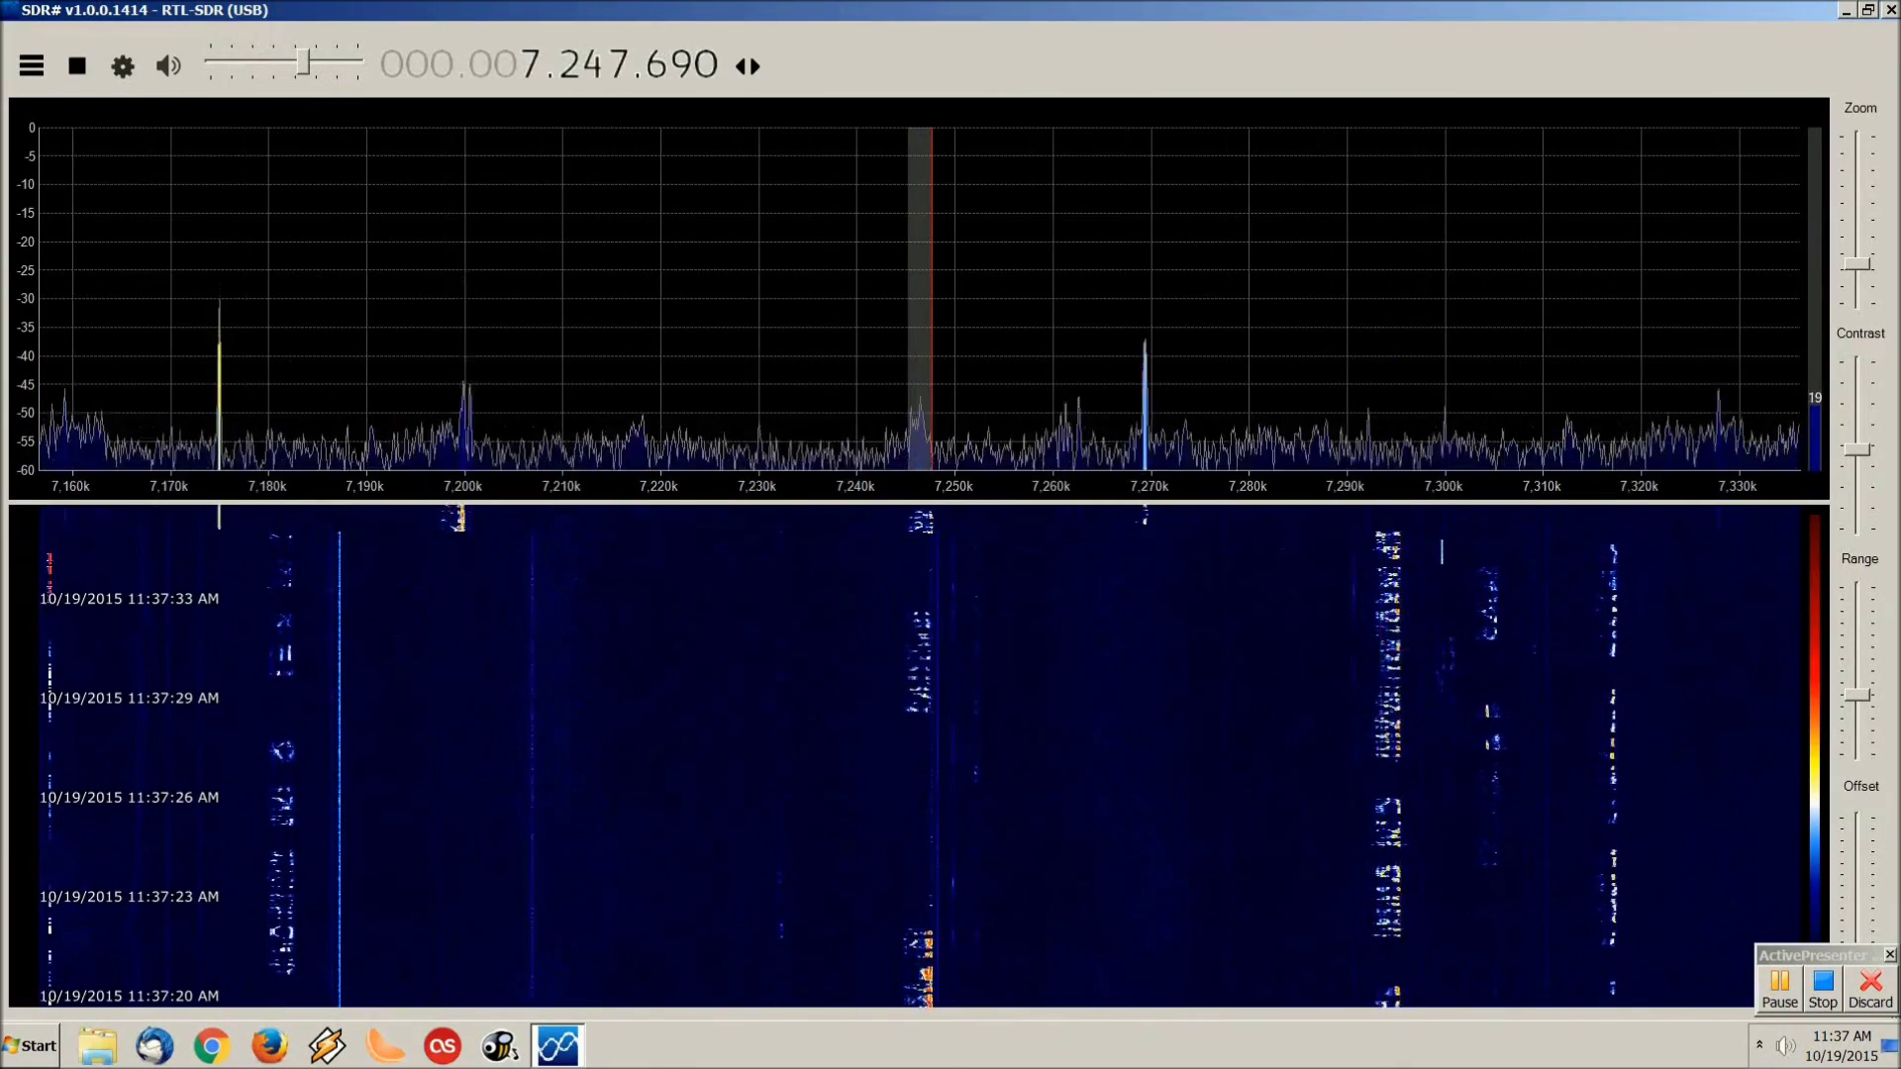
scroll(679, 65, "down", 1)
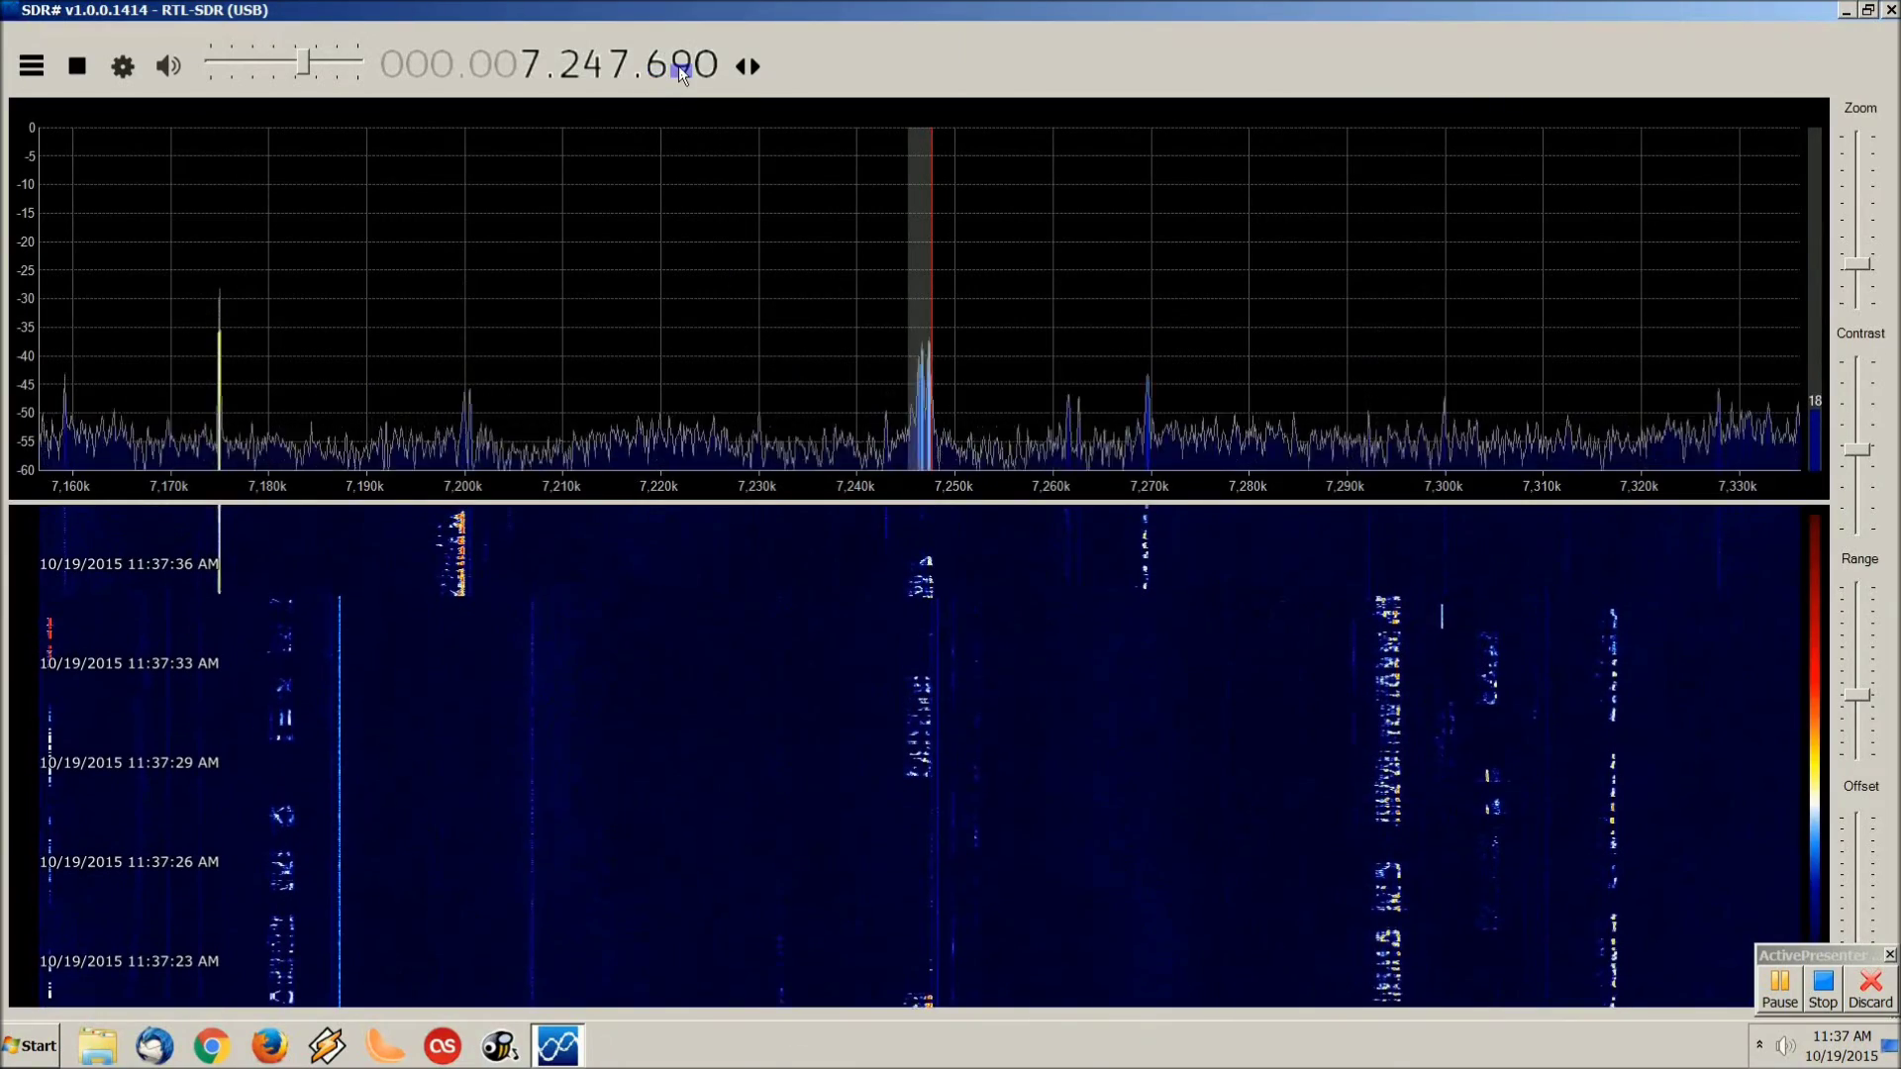
scroll(678, 66, "up", 2)
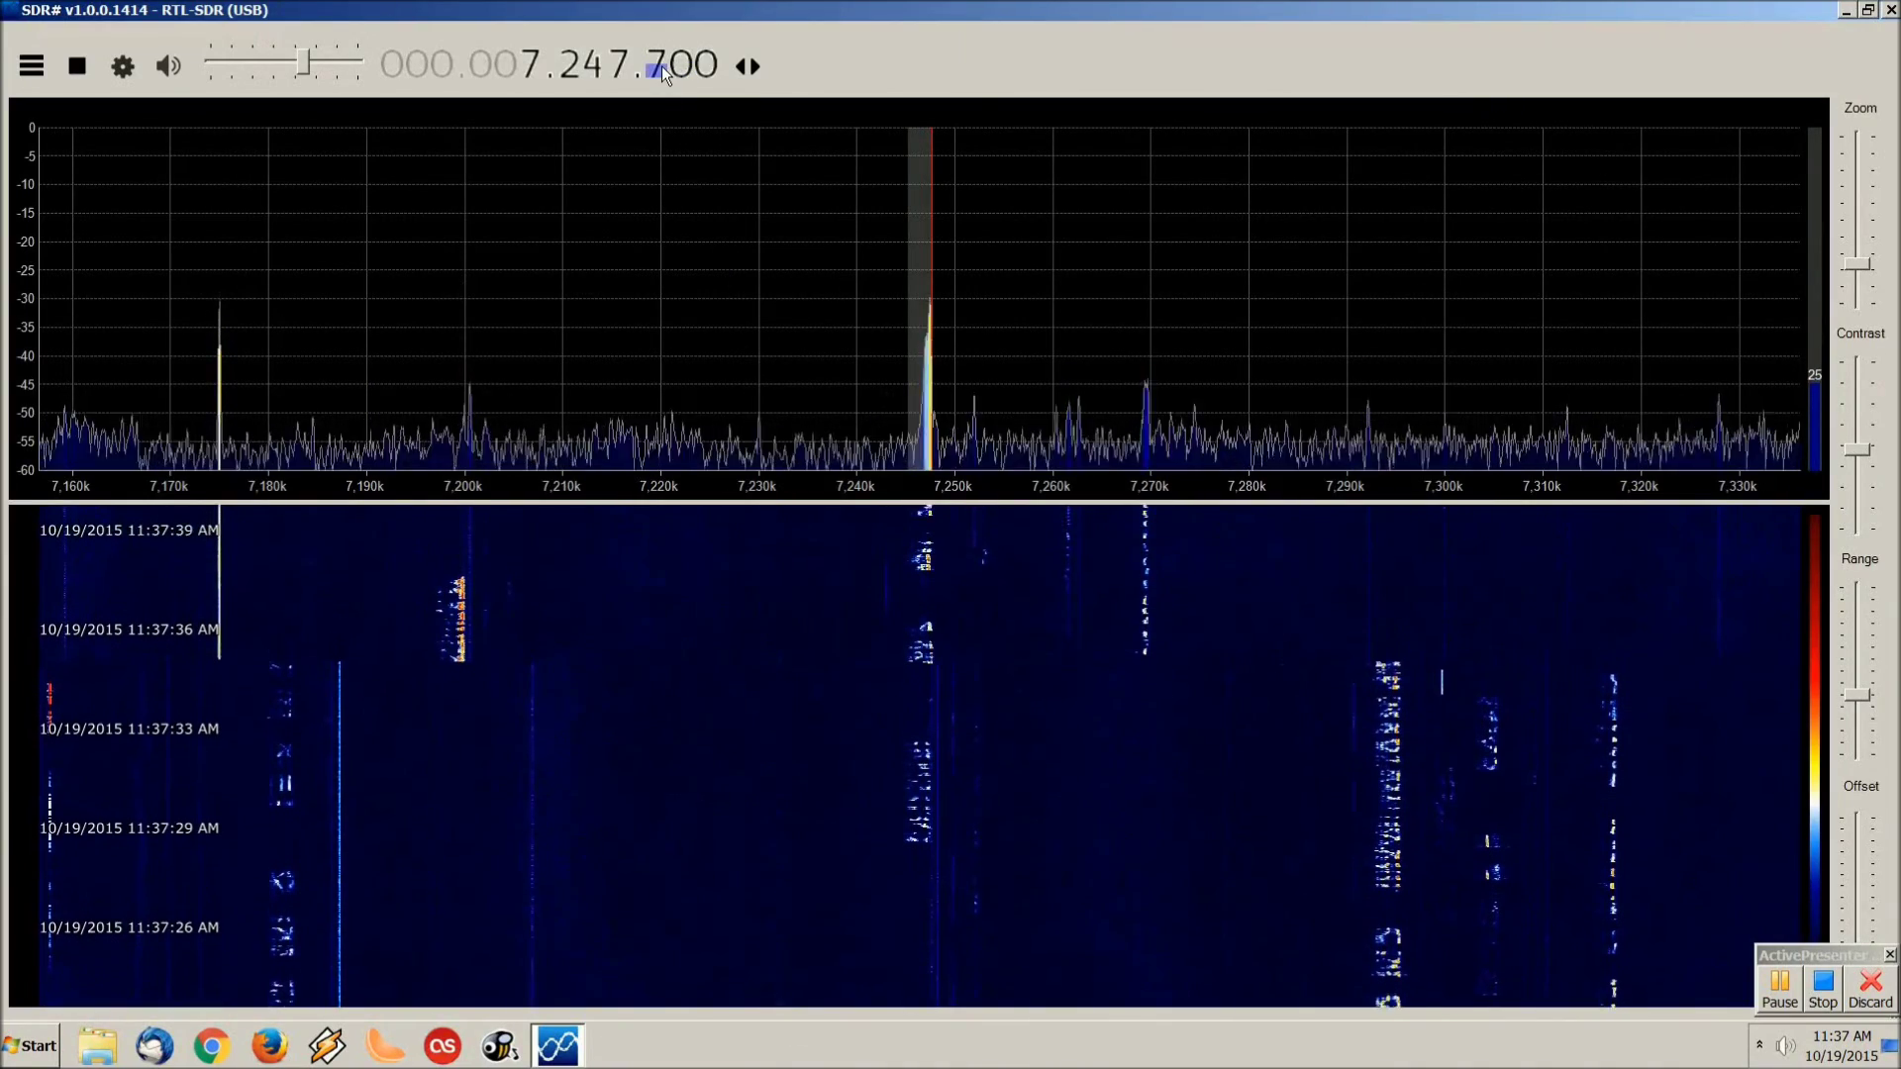
scroll(661, 65, "down", 1)
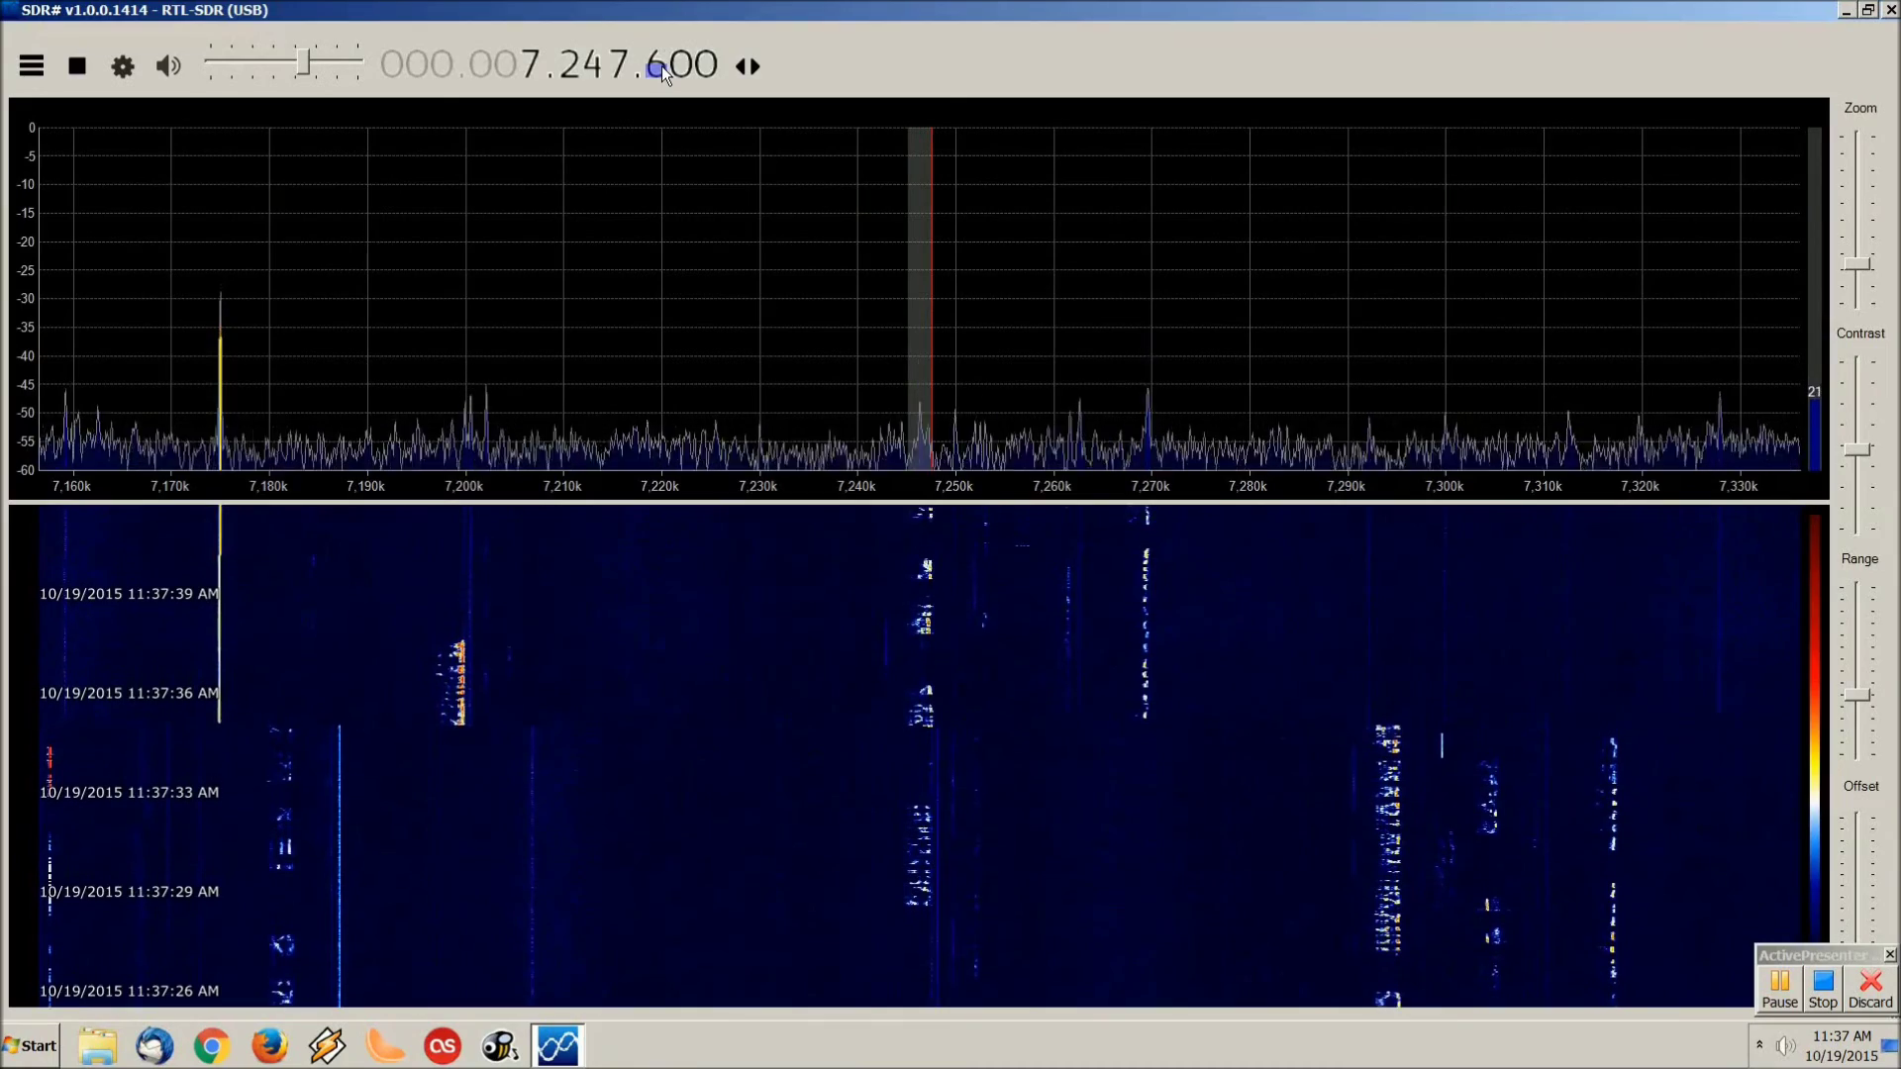
scroll(661, 66, "down", 1)
scroll(661, 65, "down", 1)
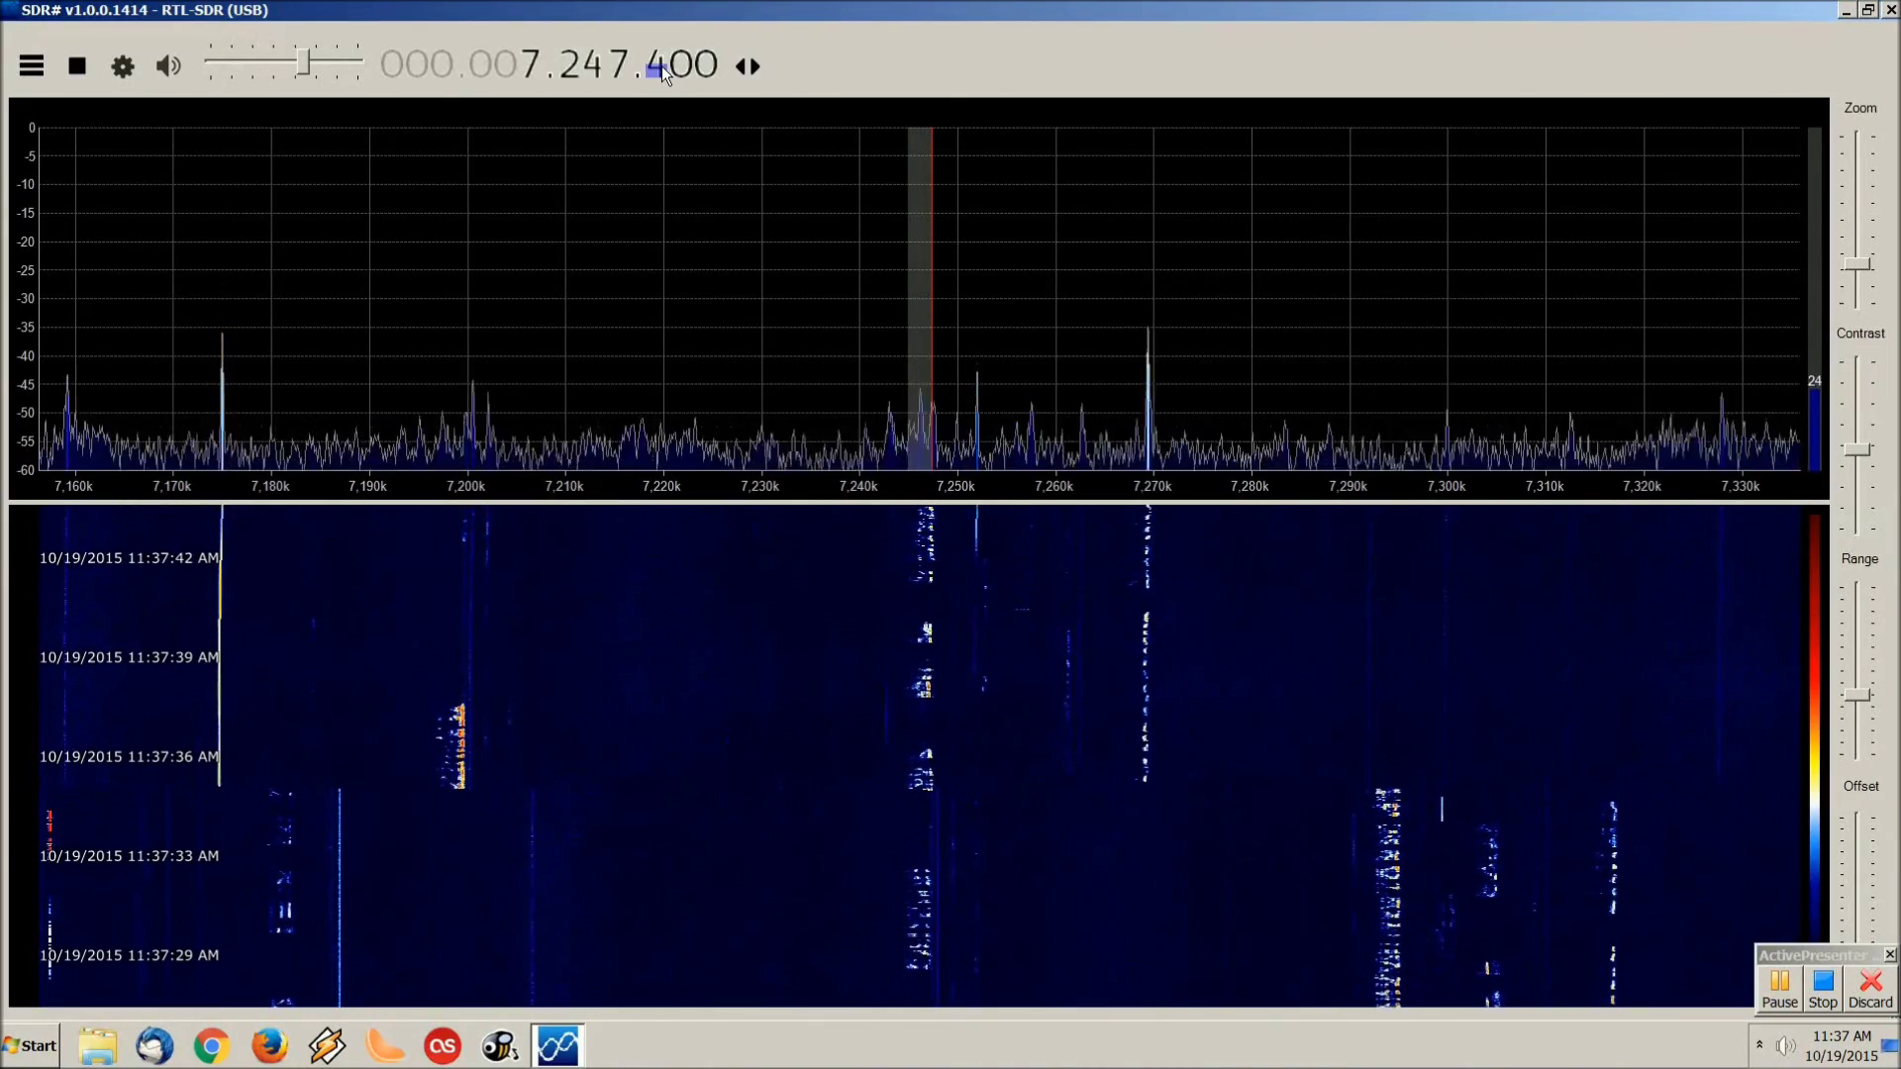
scroll(662, 65, "up", 1)
scroll(661, 65, "up", 2)
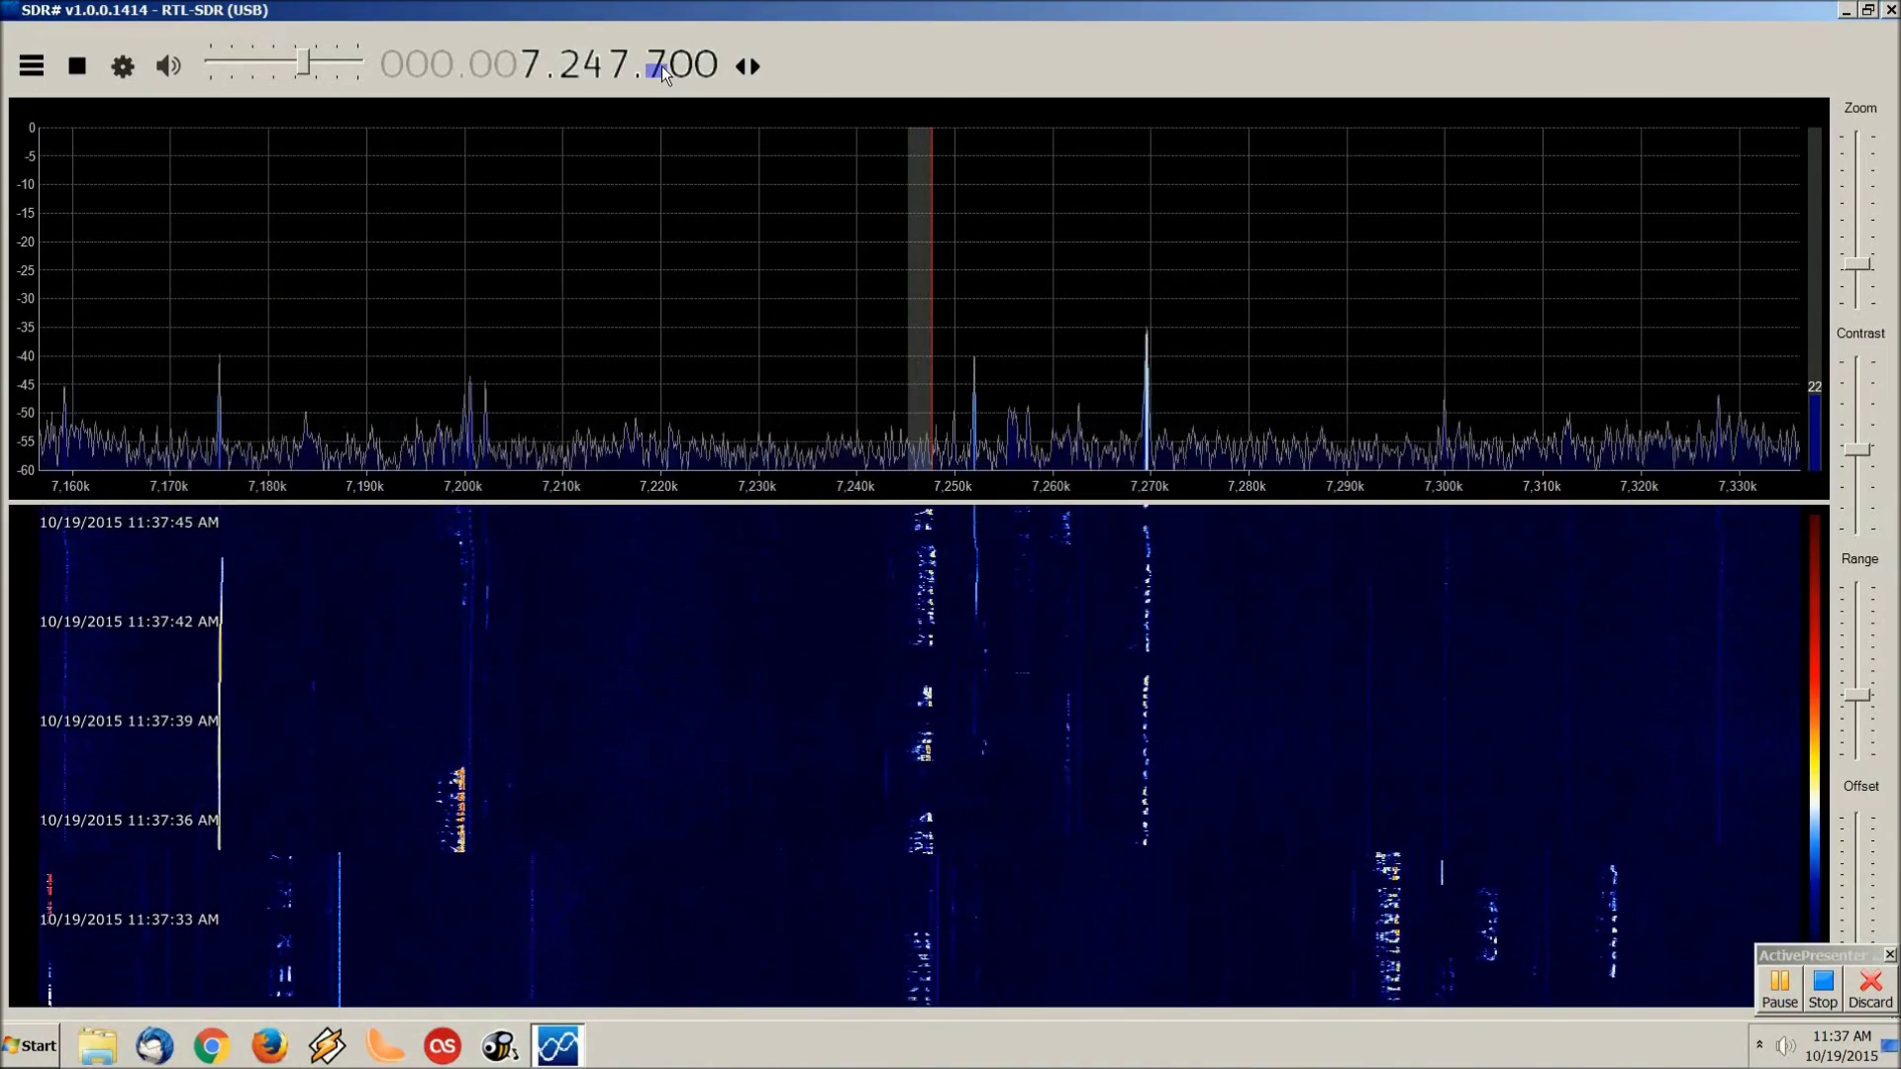
scroll(662, 65, "up", 1)
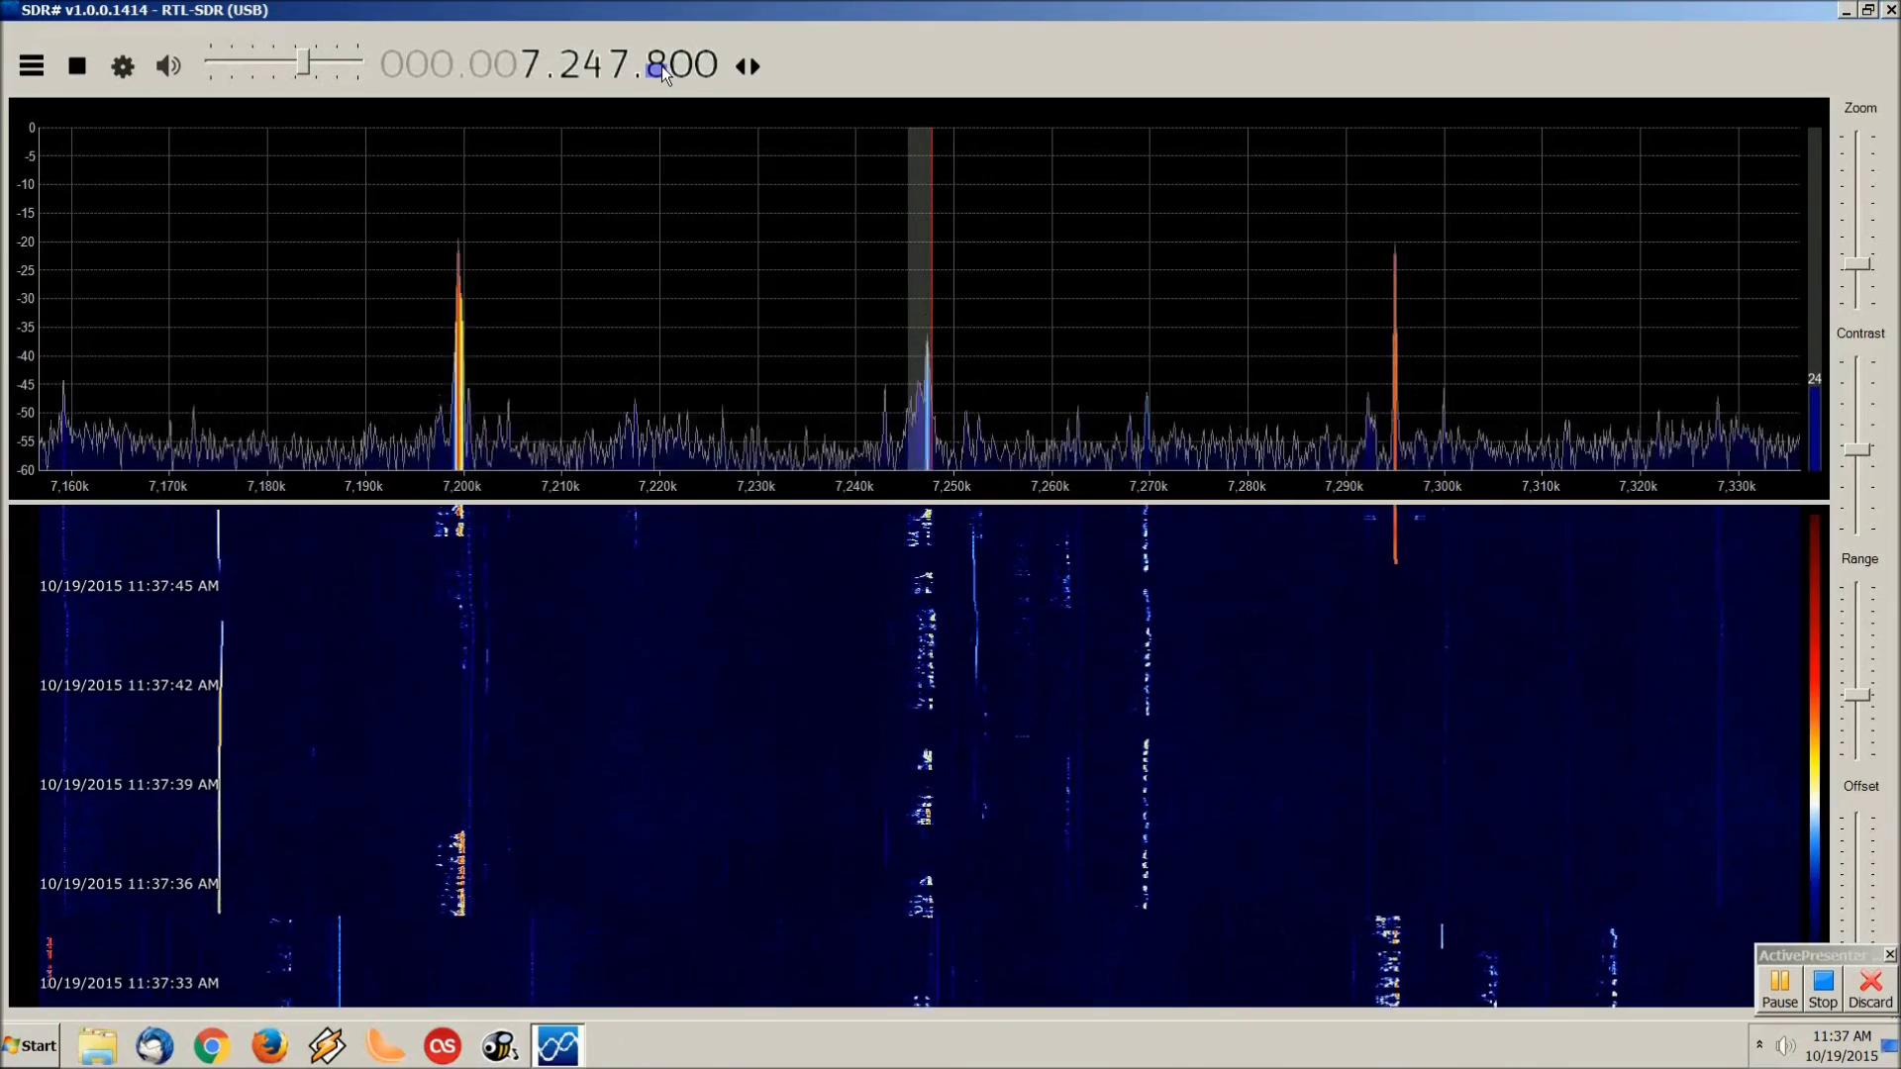
scroll(662, 65, "up", 2)
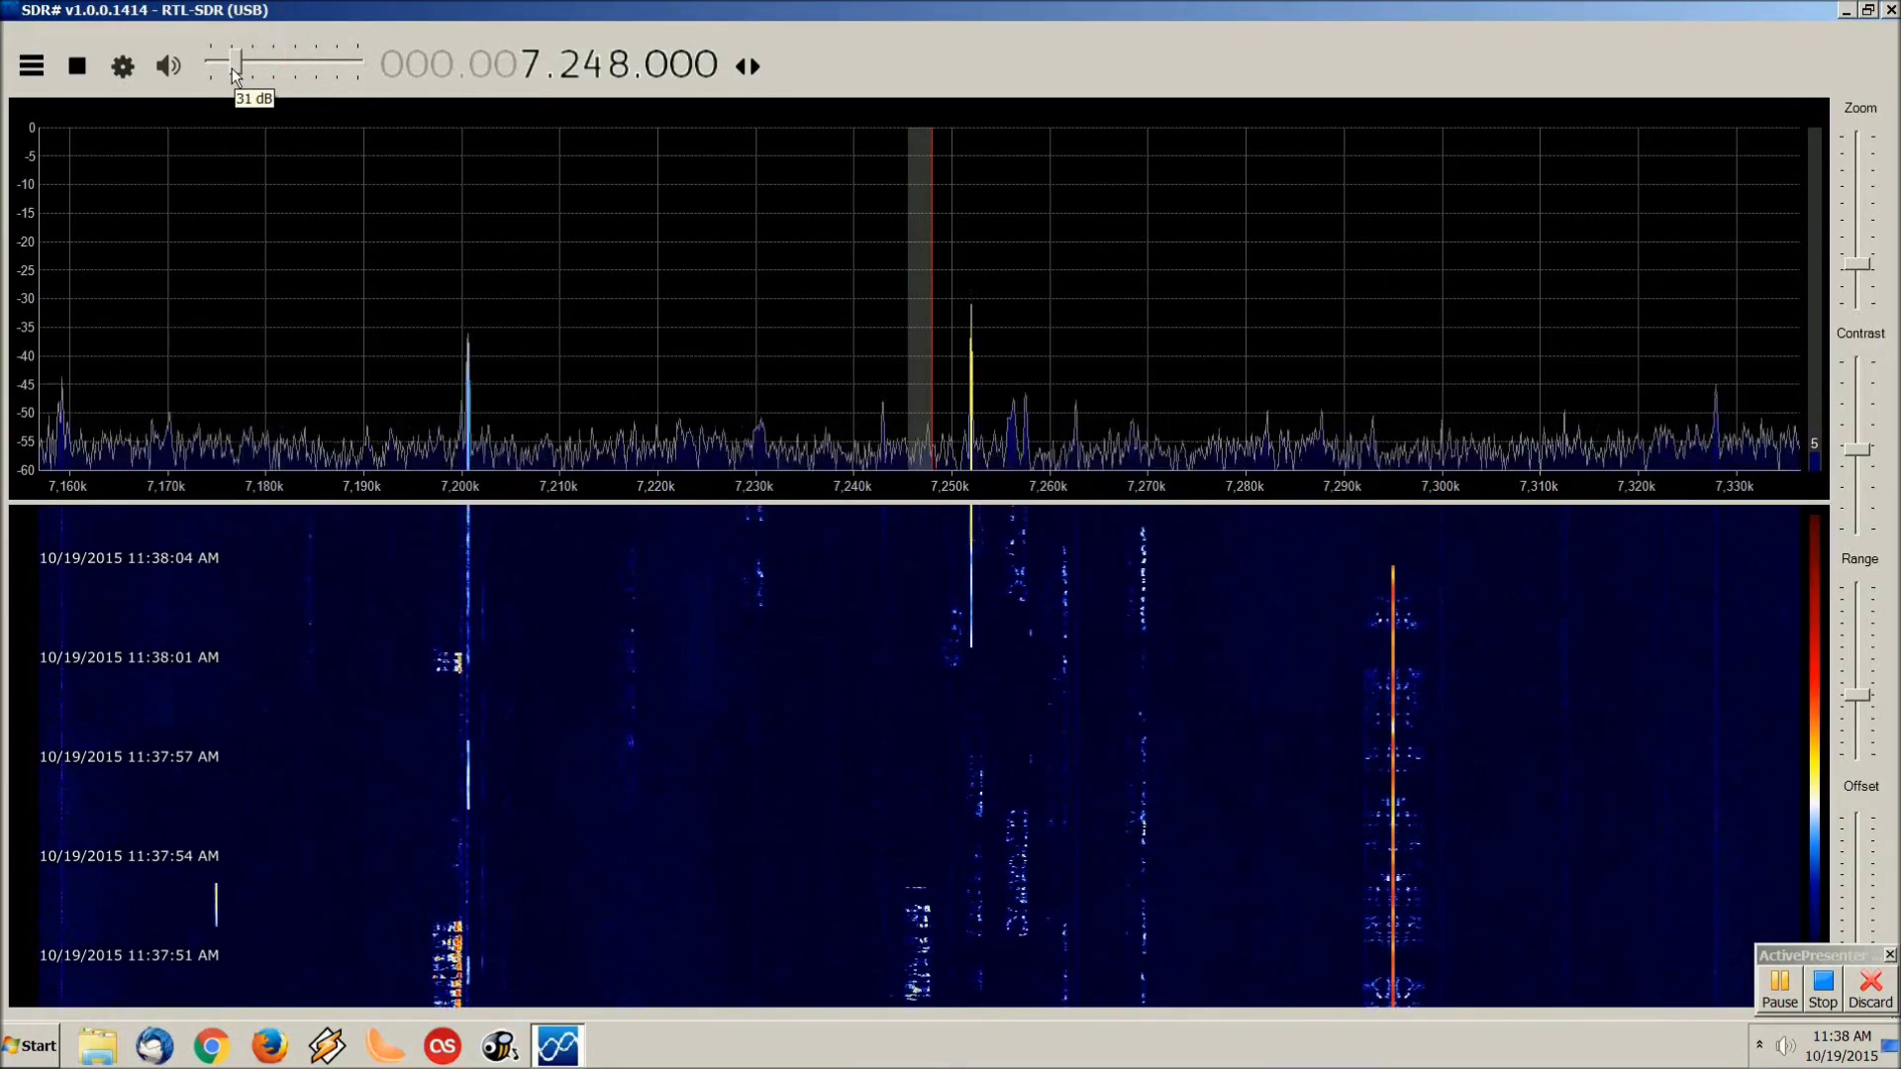
left_click(33, 66)
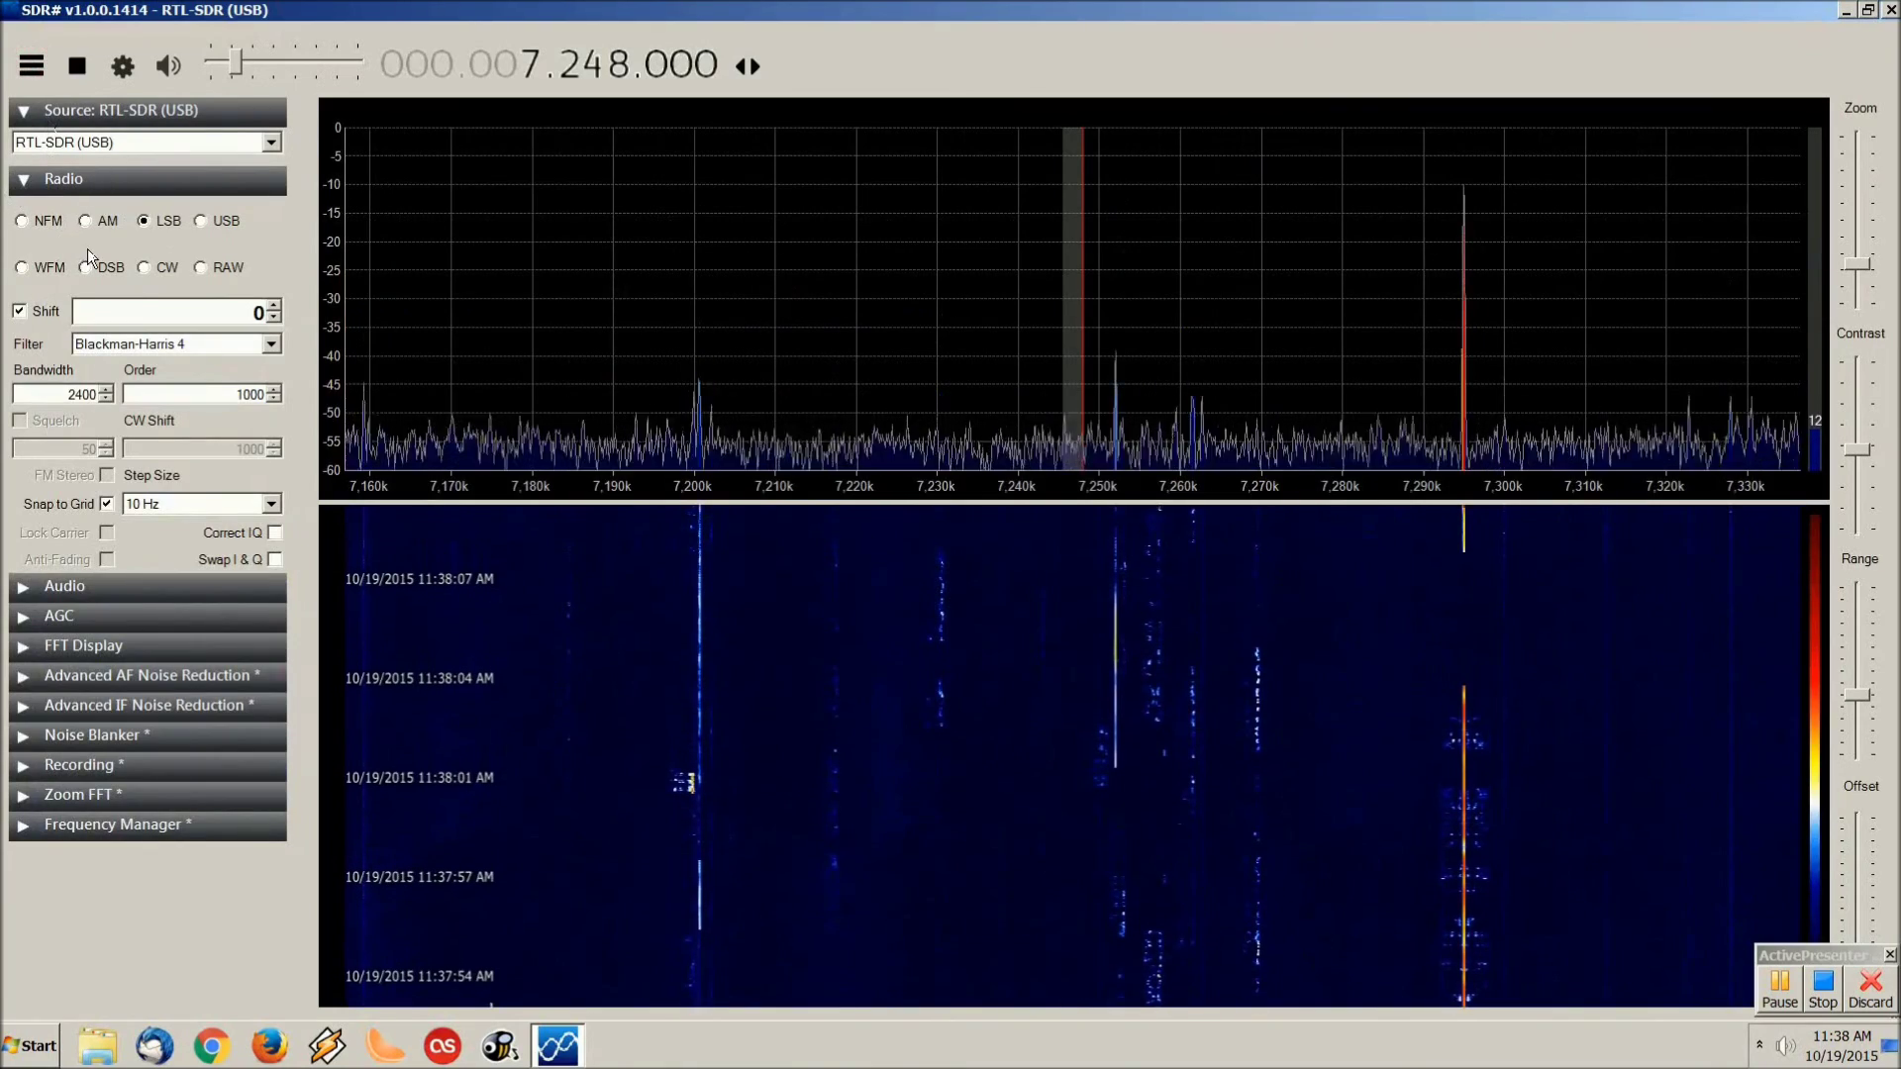
- Switch to AM, tune to 15.000 MHz for WWV, then stop SDR# reception
left_click(89, 221)
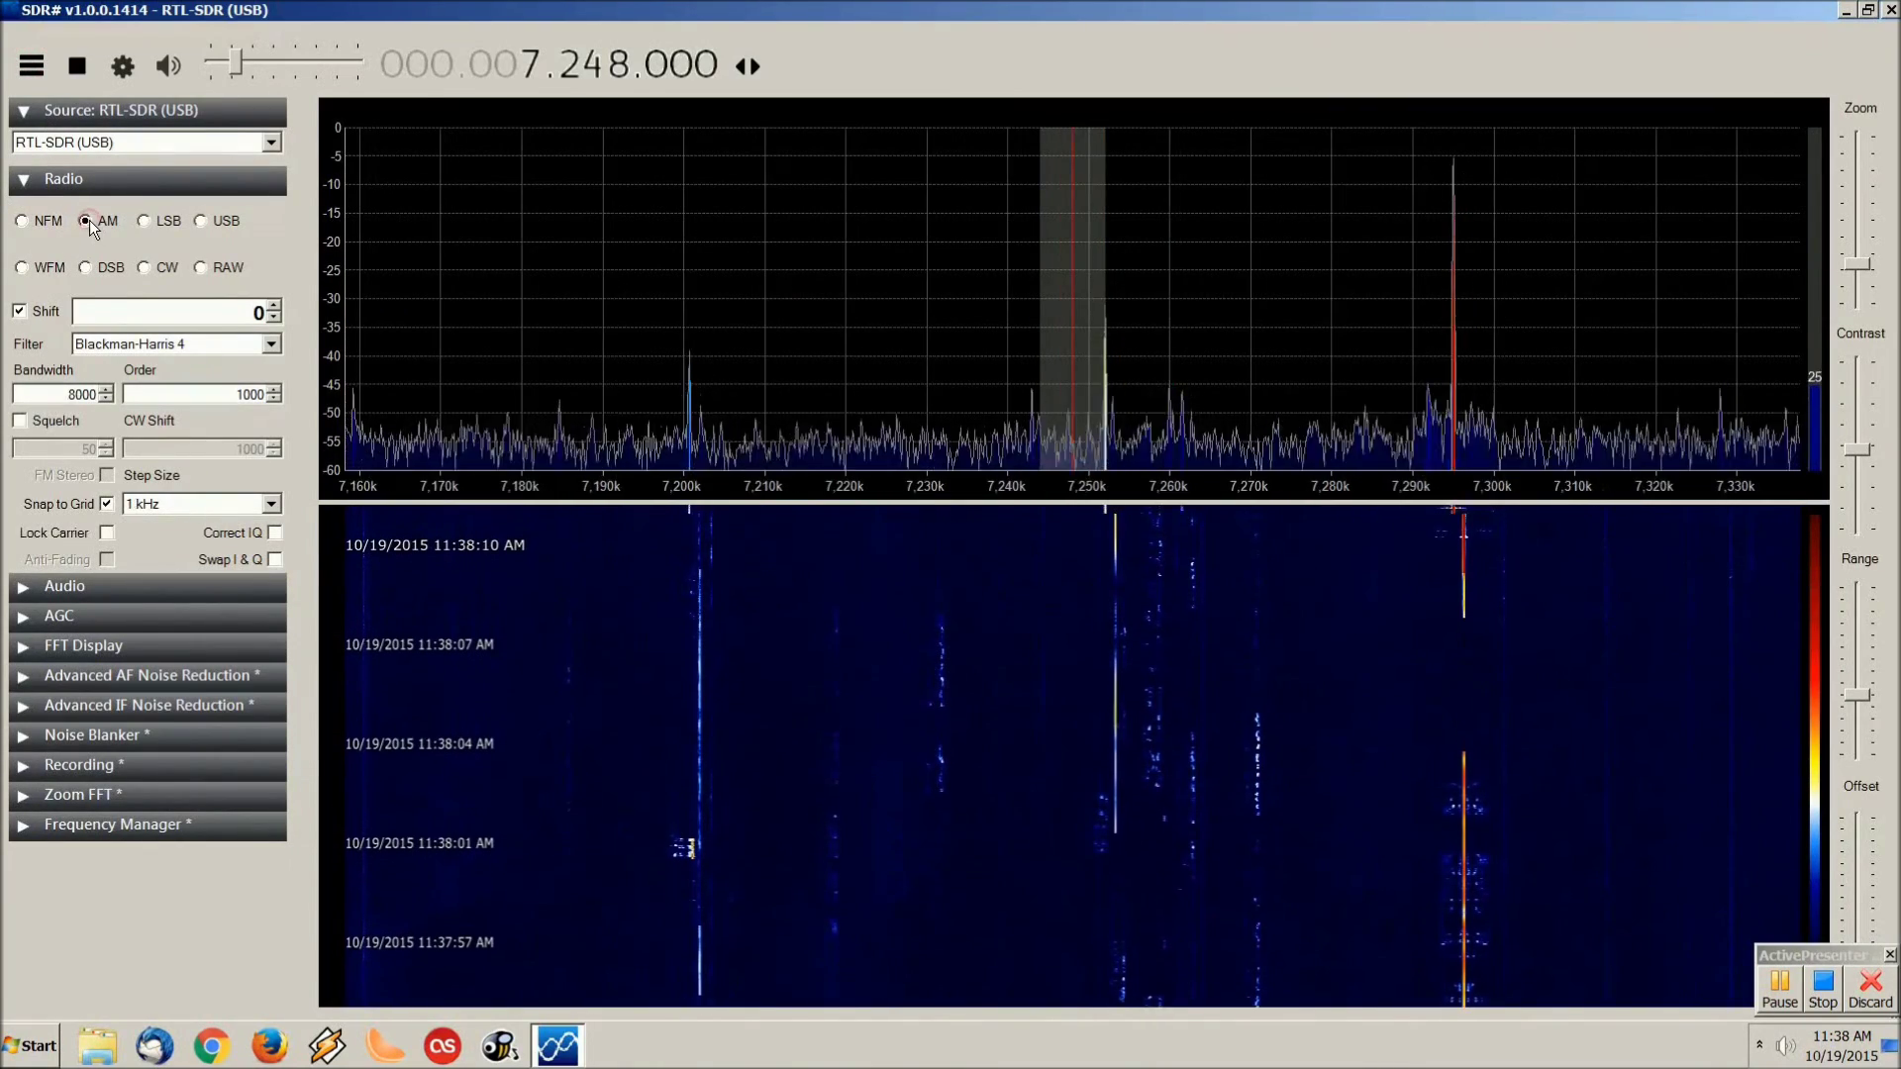
left_click(34, 74)
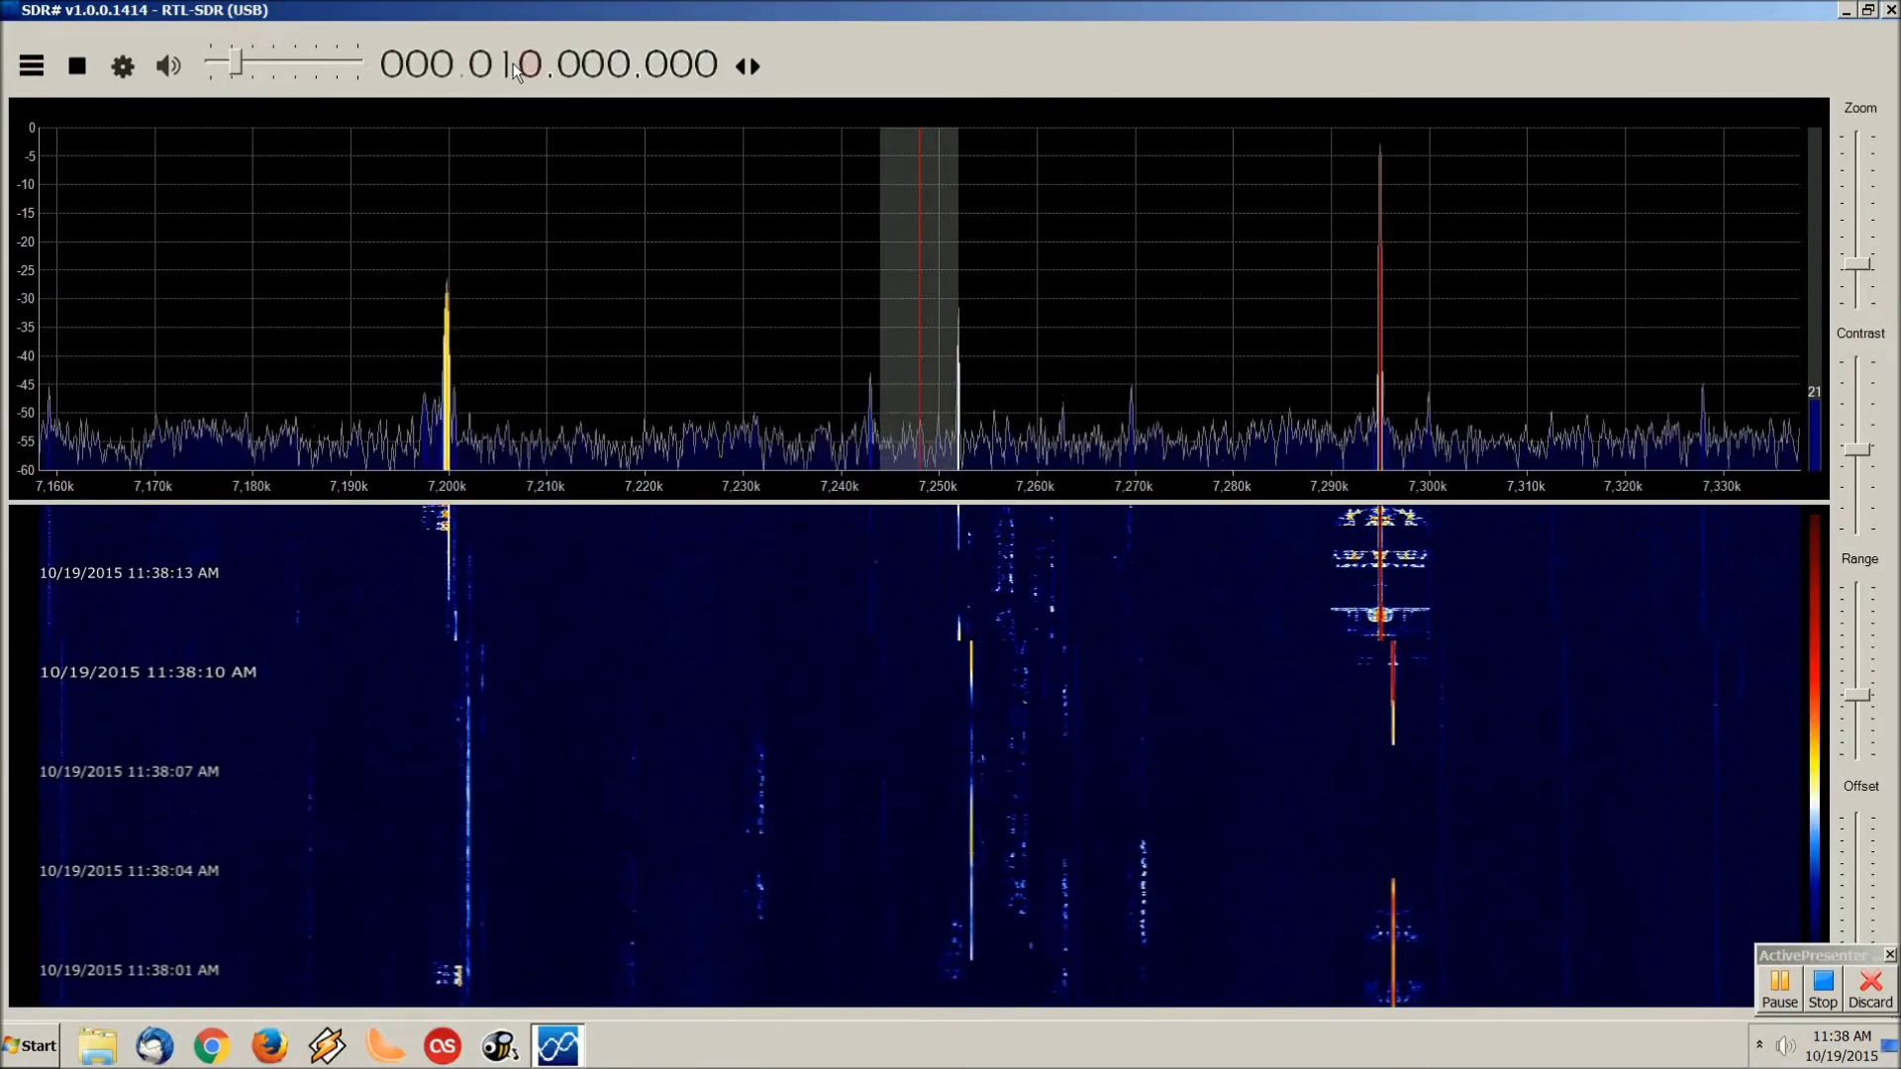
key("Return")
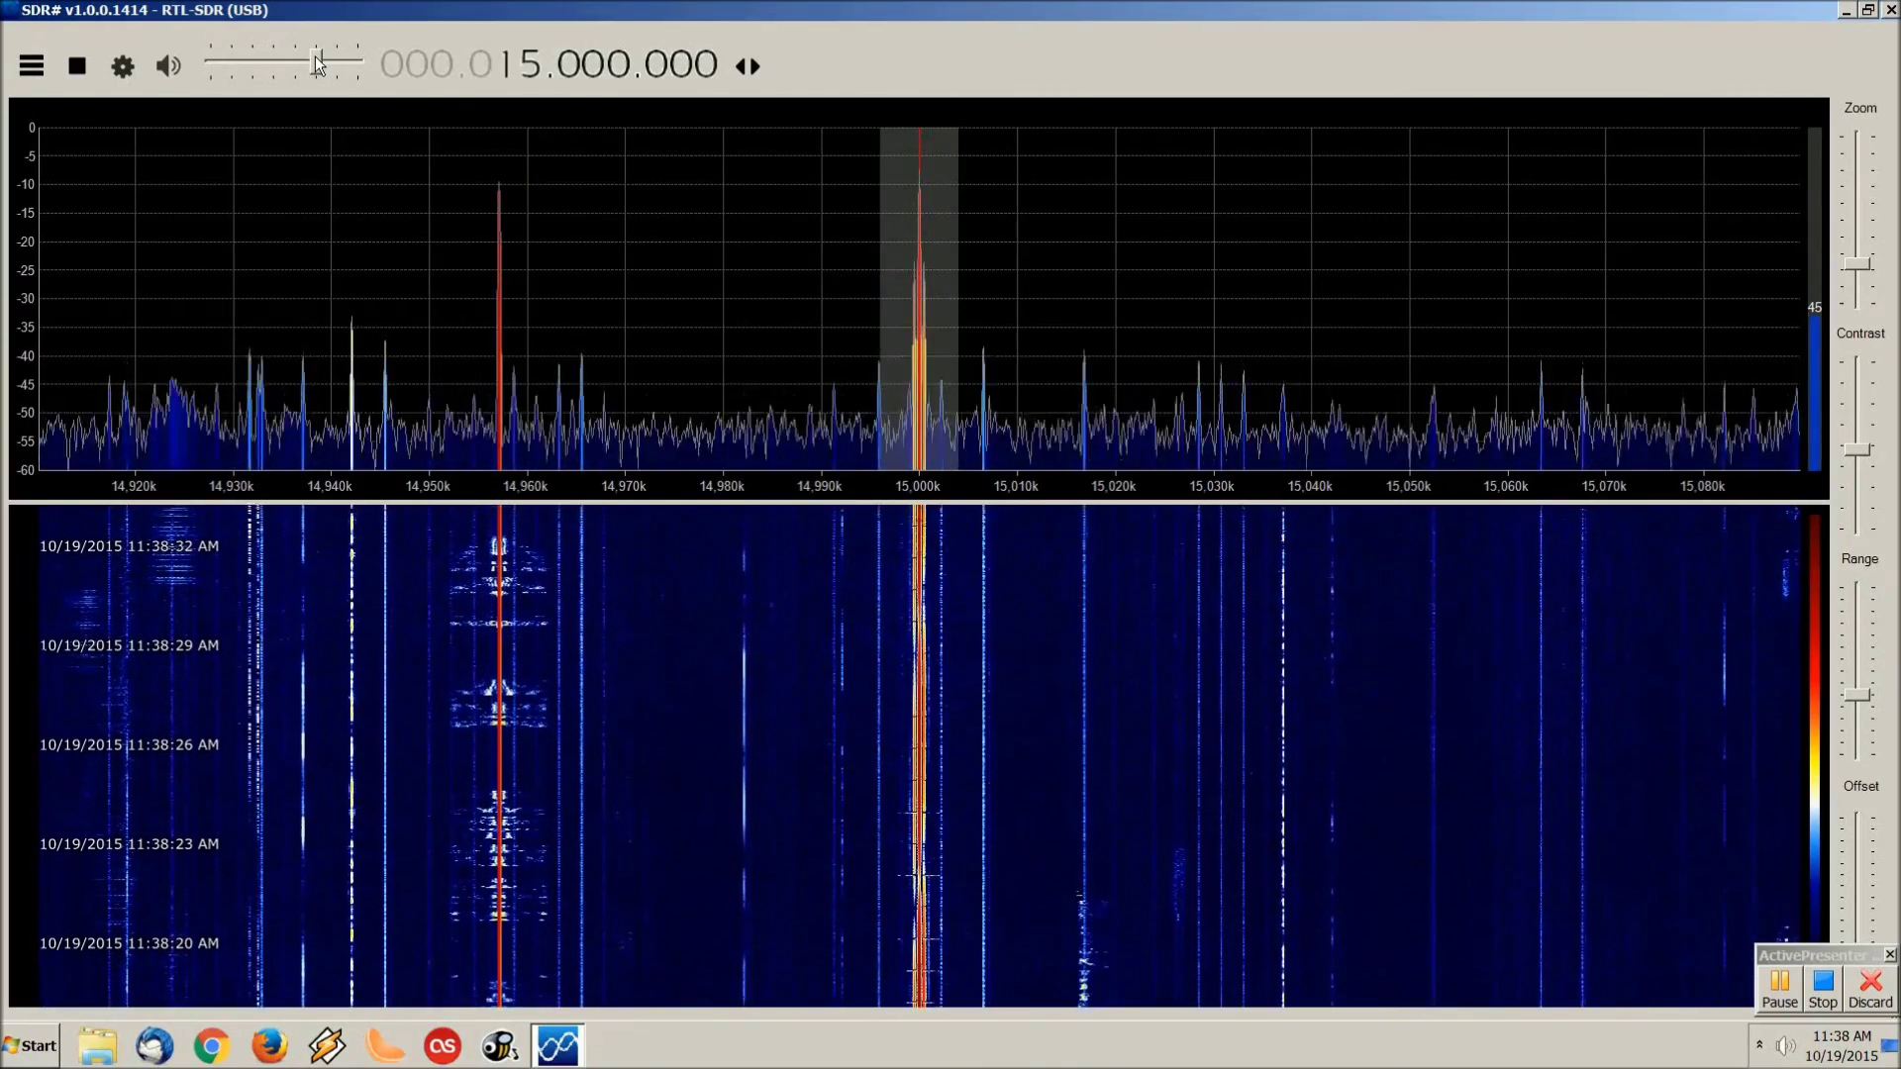
left_click(89, 50)
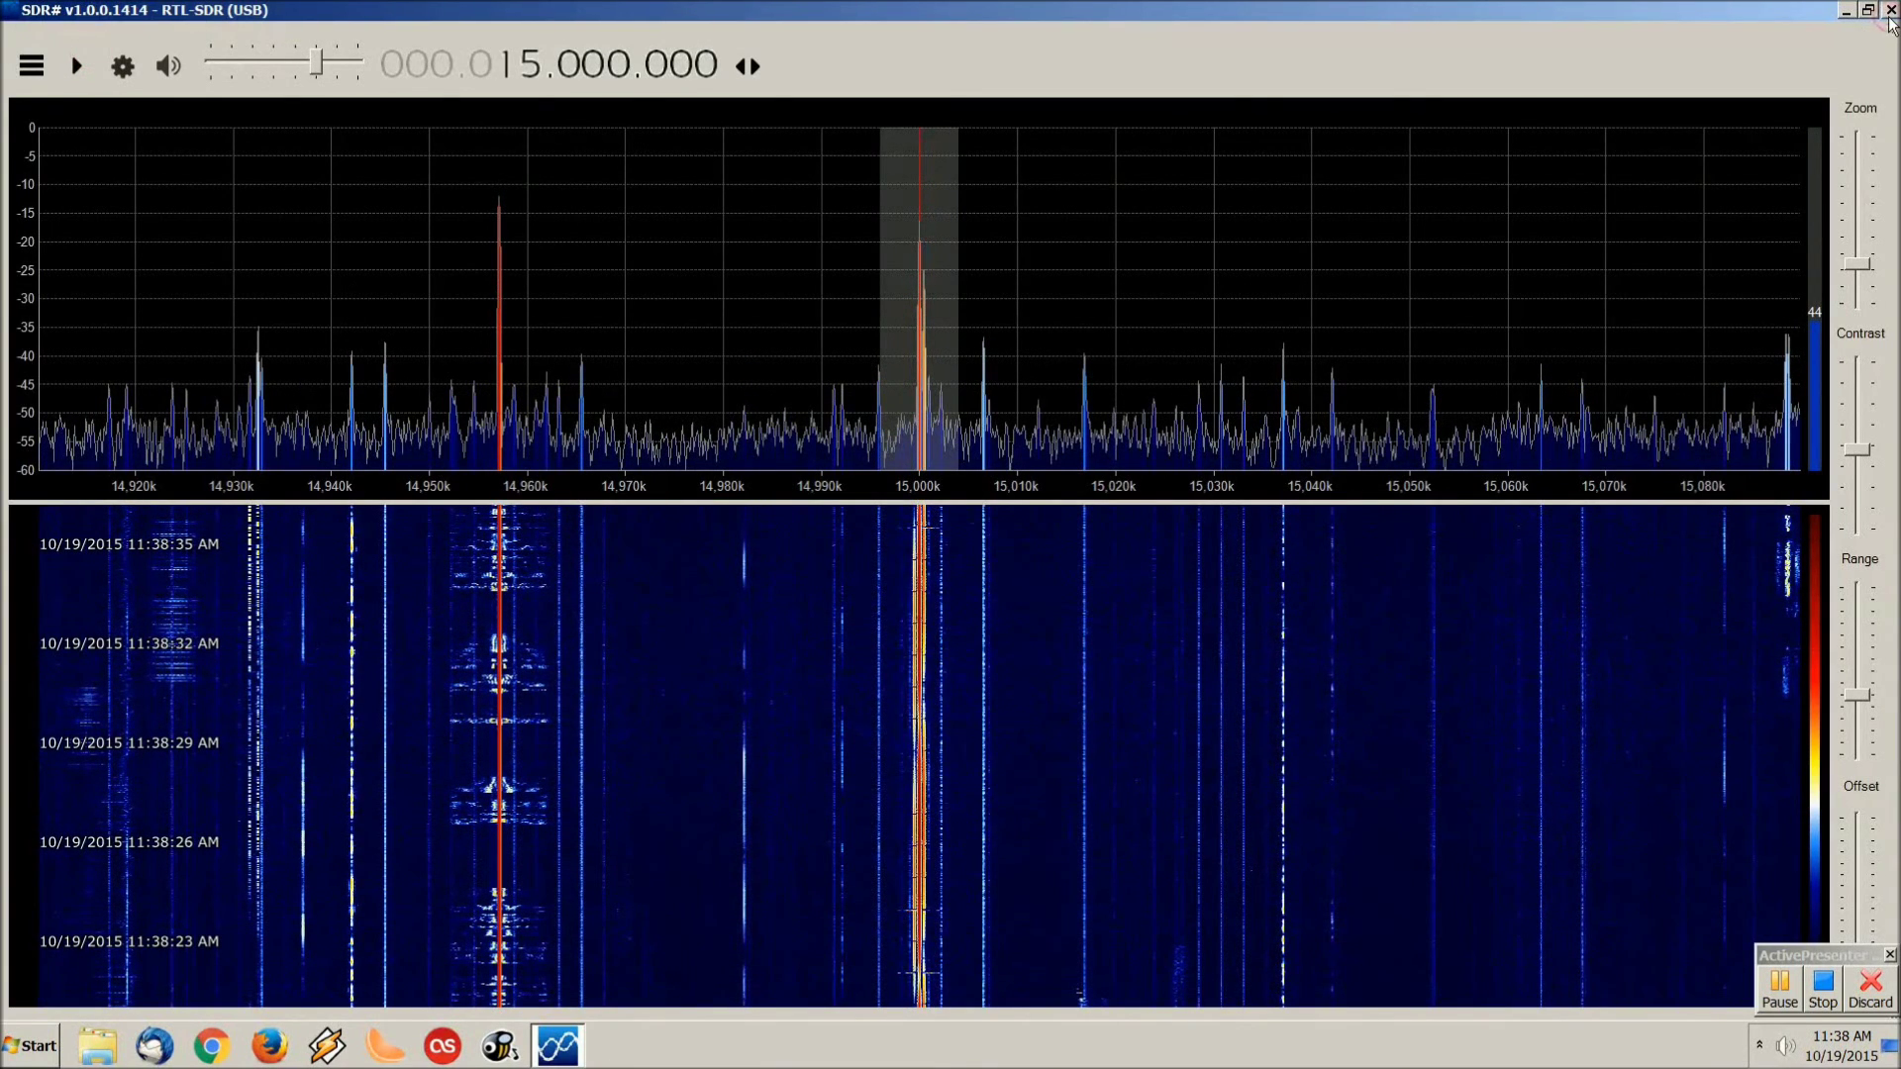
- Close SDR# and launch HDSDR with the ExtIO_RTL.dll driver
left_click(1890, 12)
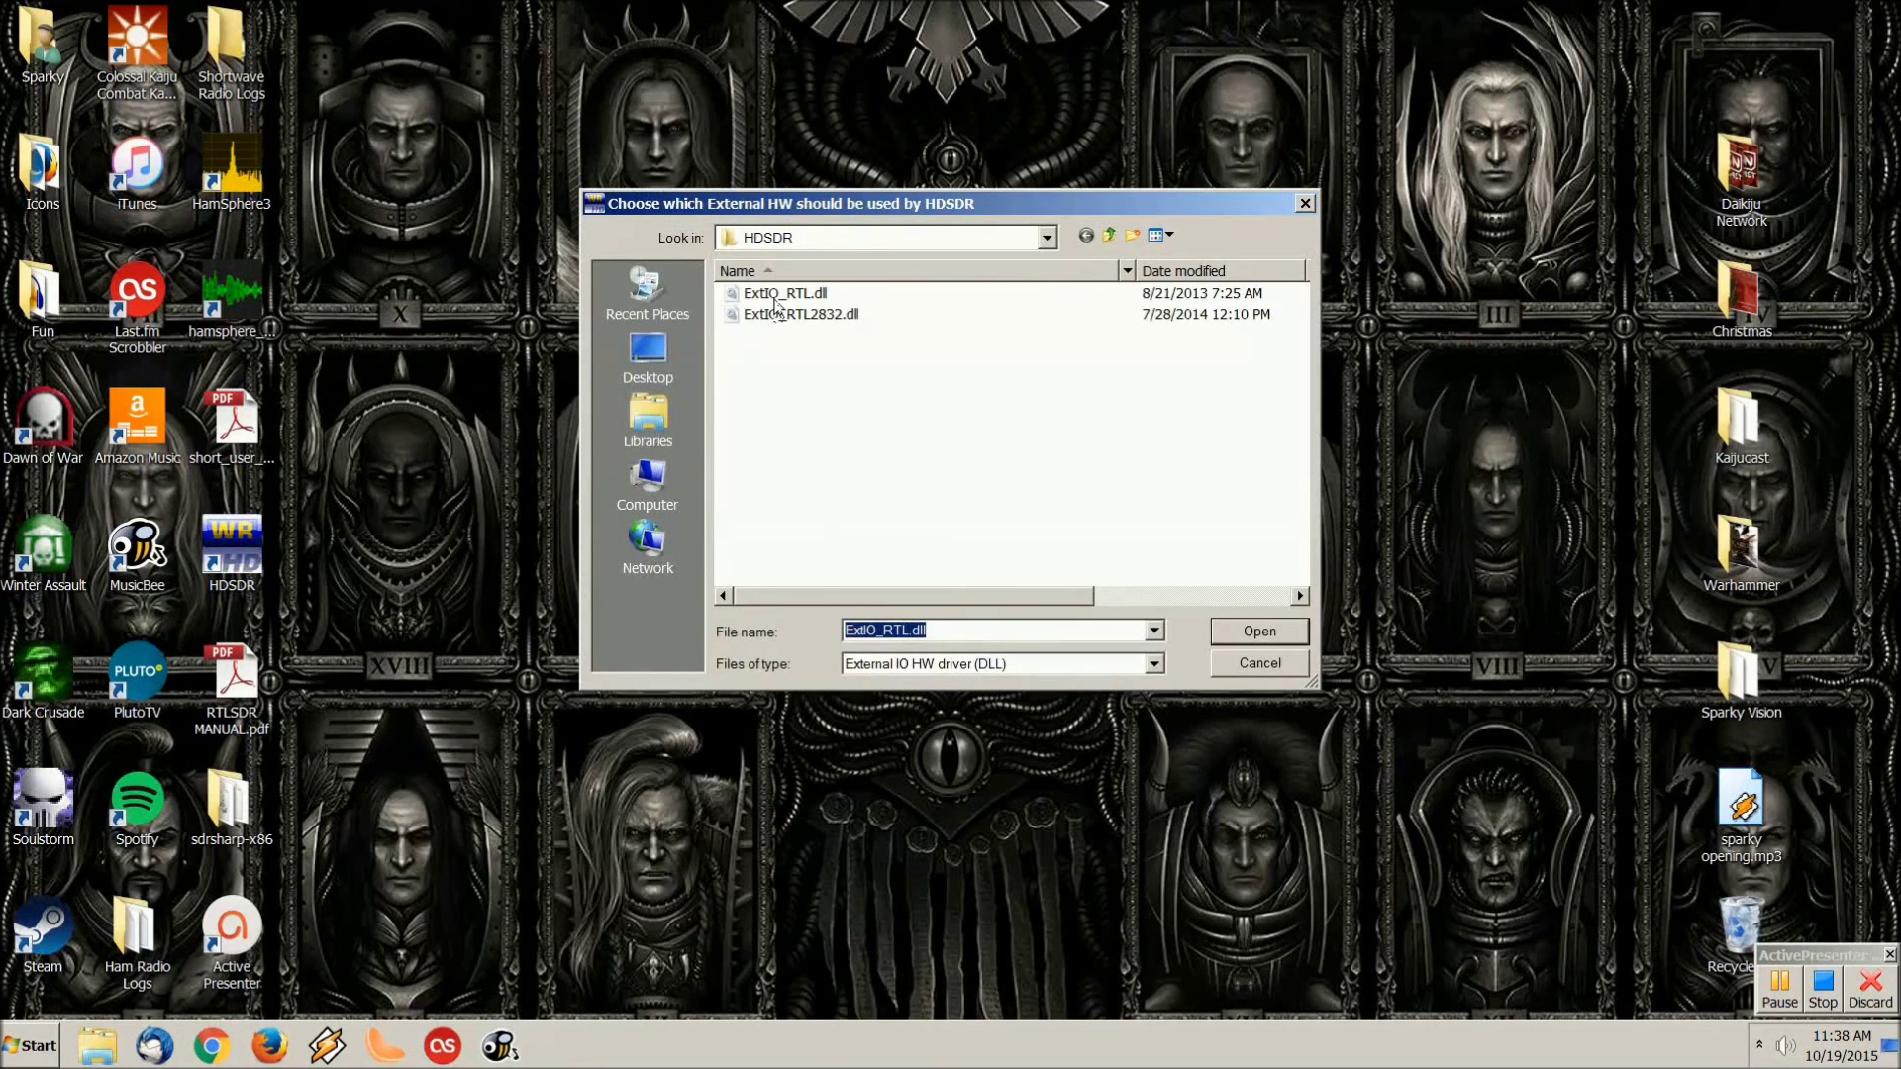
left_click(780, 295)
left_click(1277, 630)
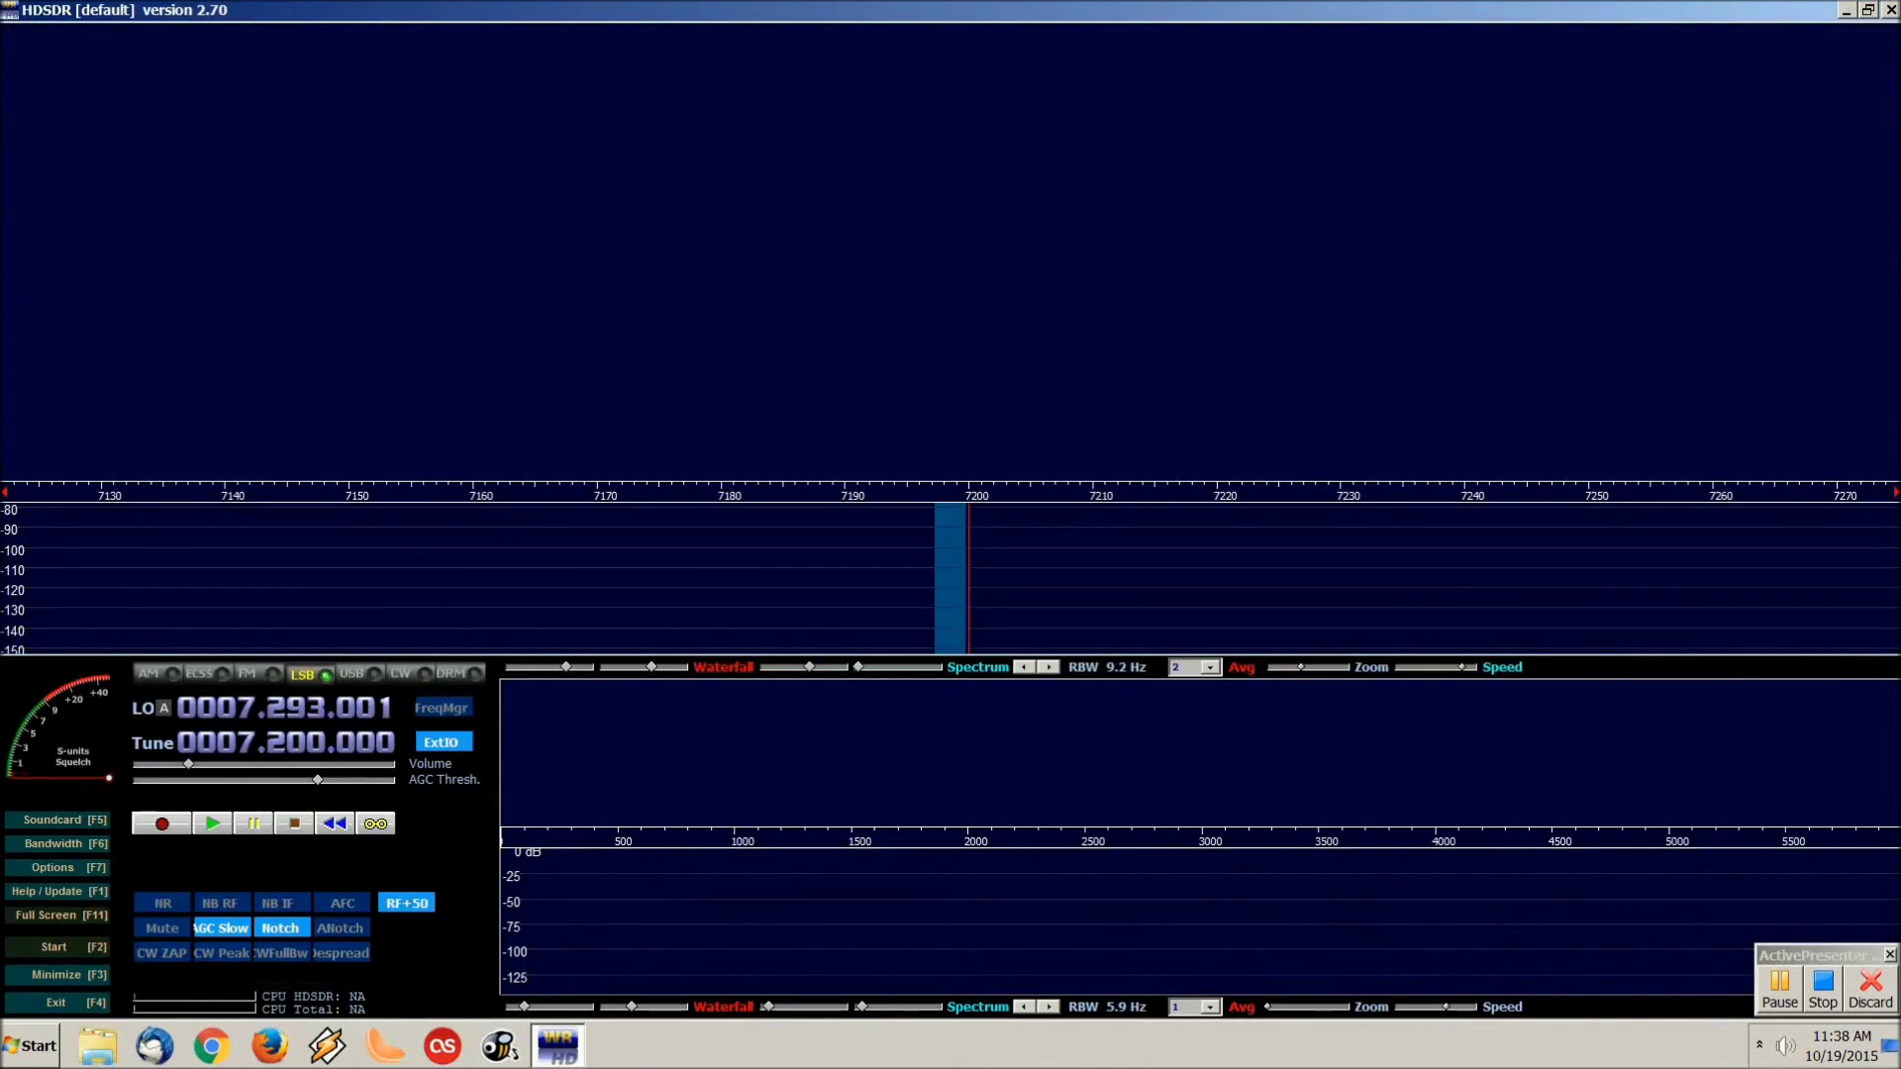
- Set HDSDR to AM and tune it to 15.000 MHz
left_click(169, 675)
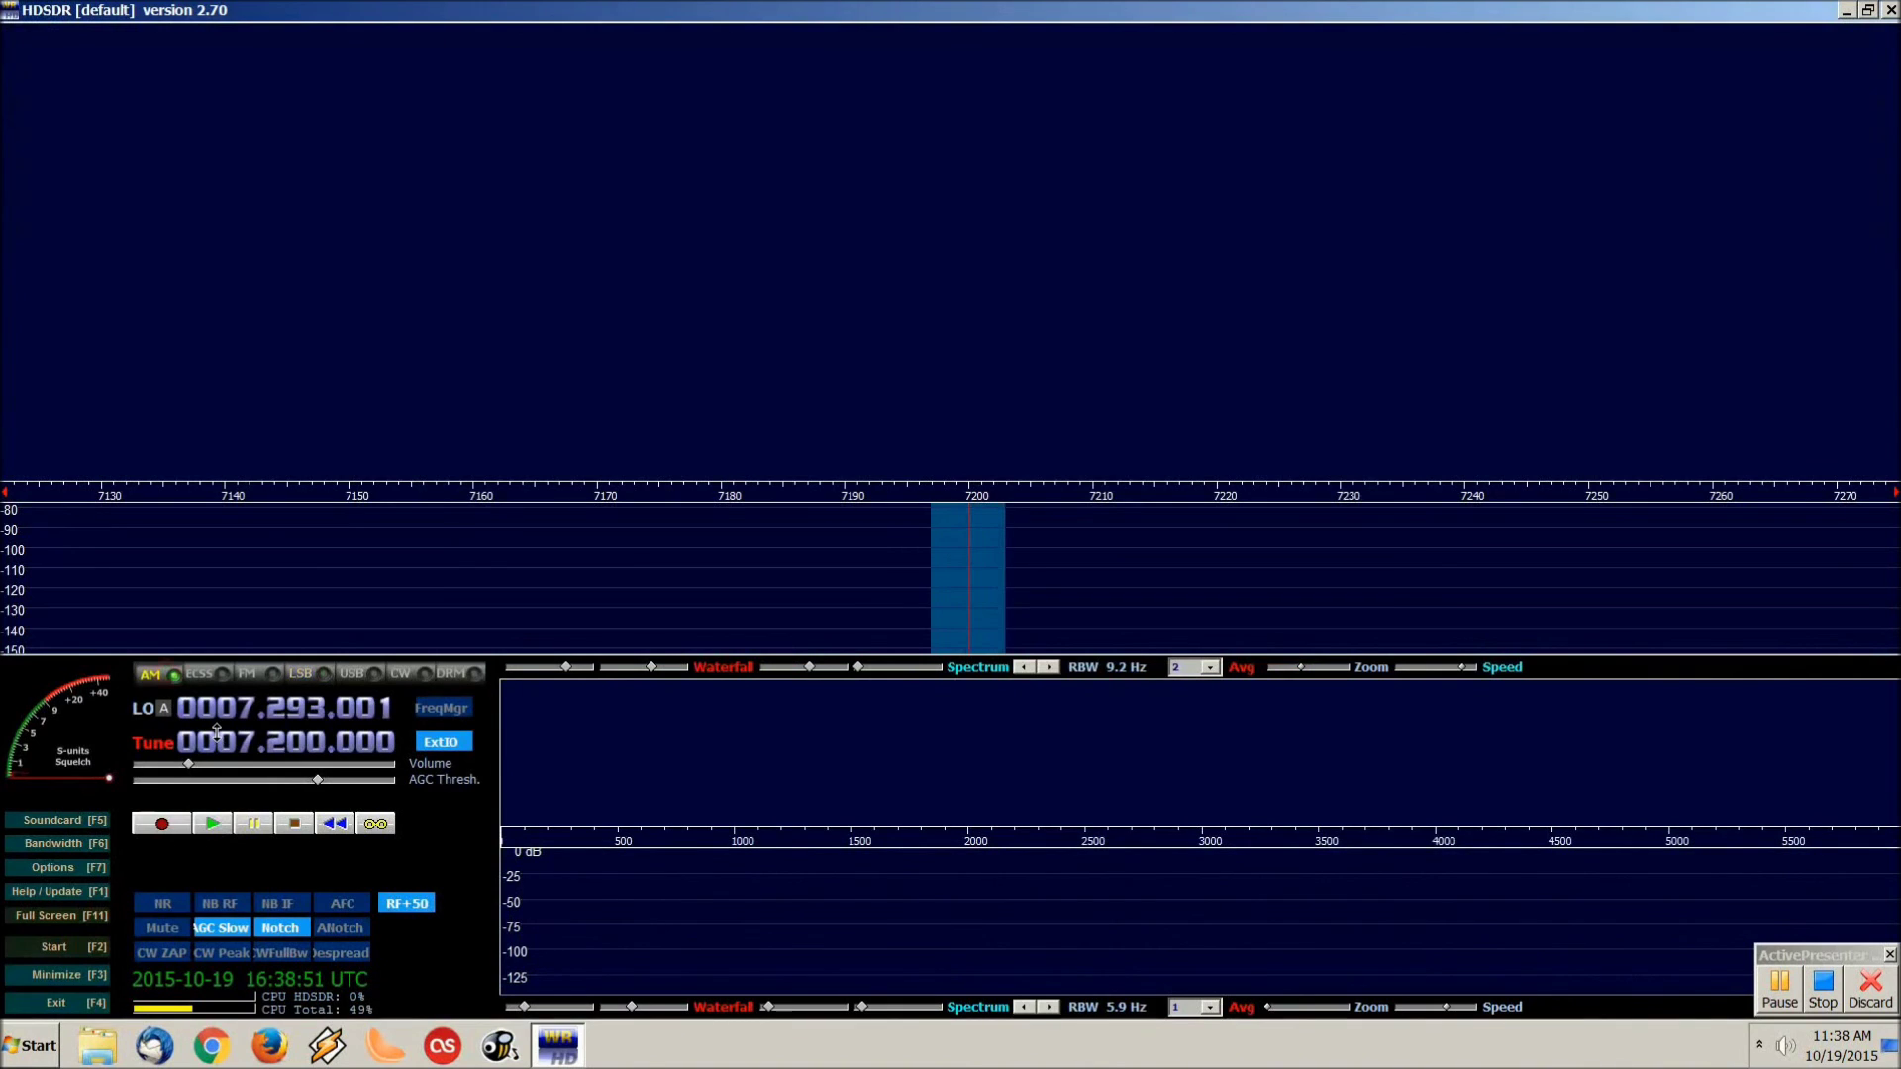
type("15")
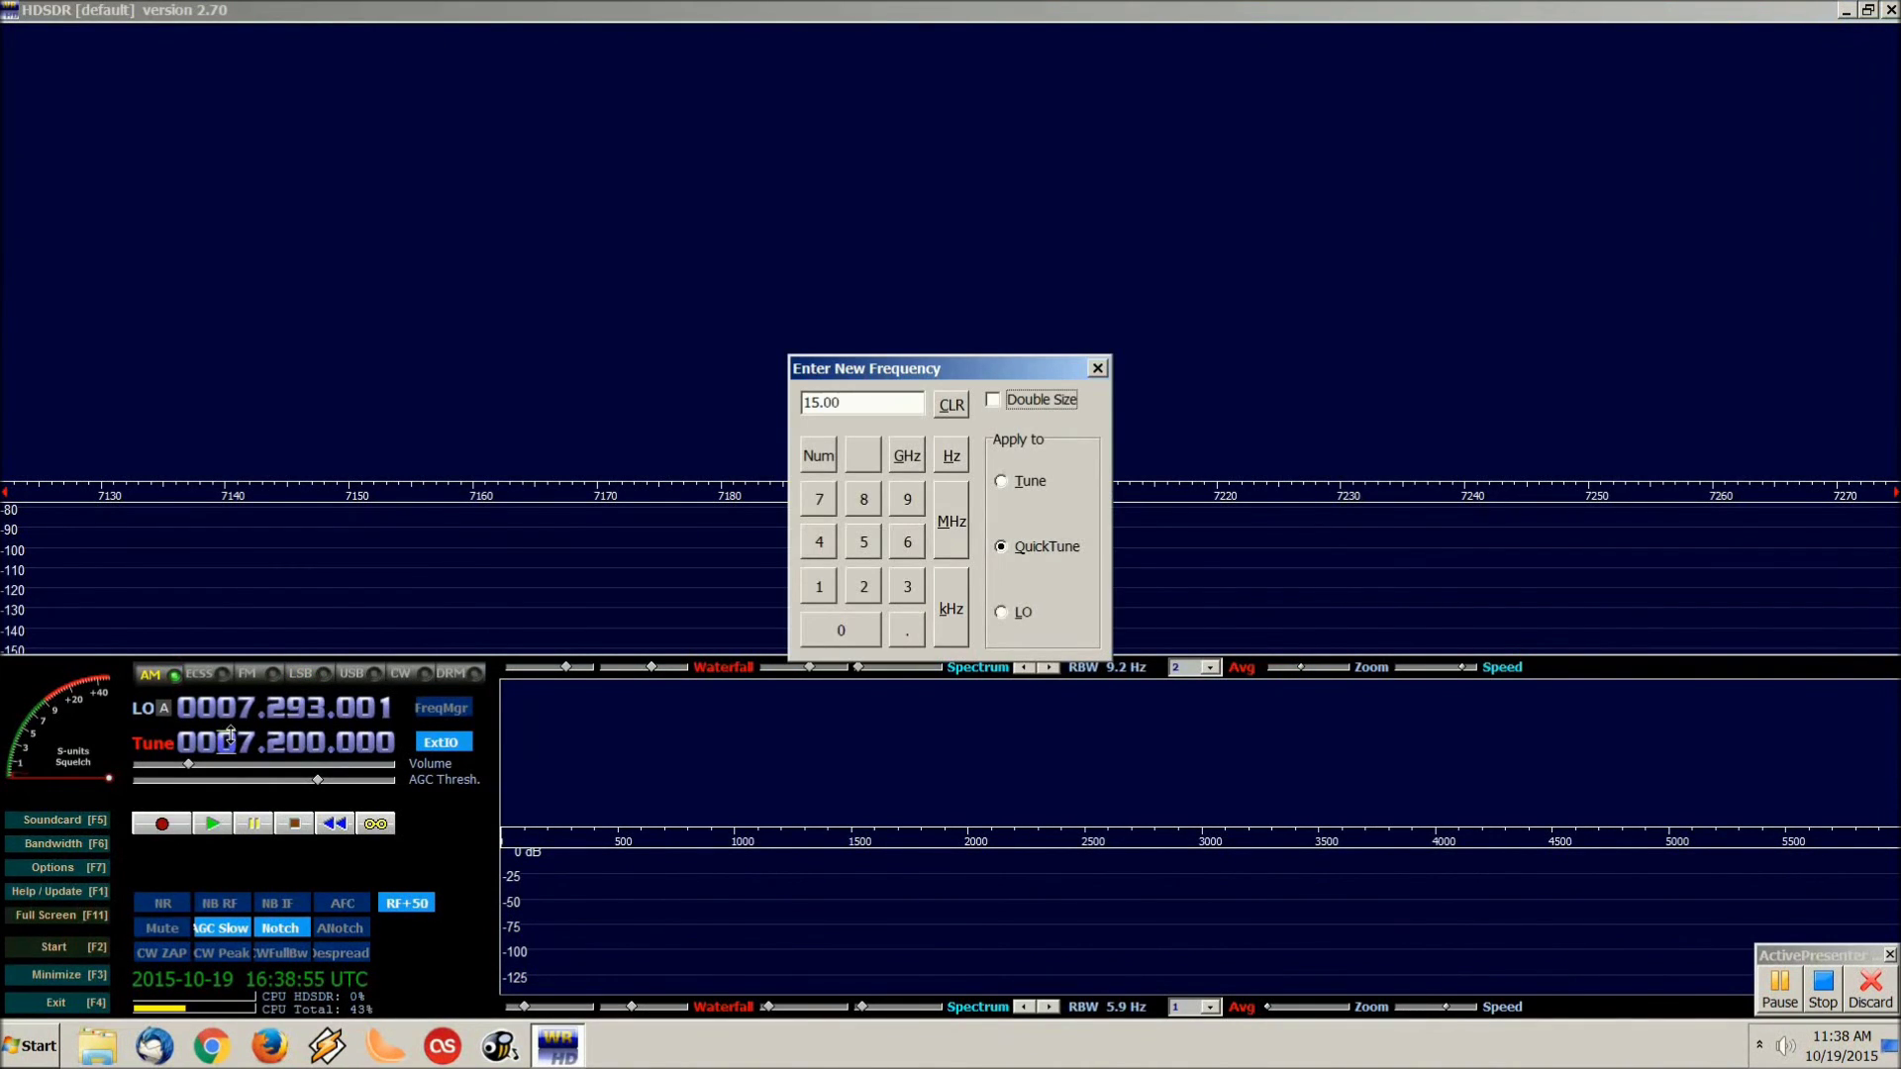
left_click(951, 527)
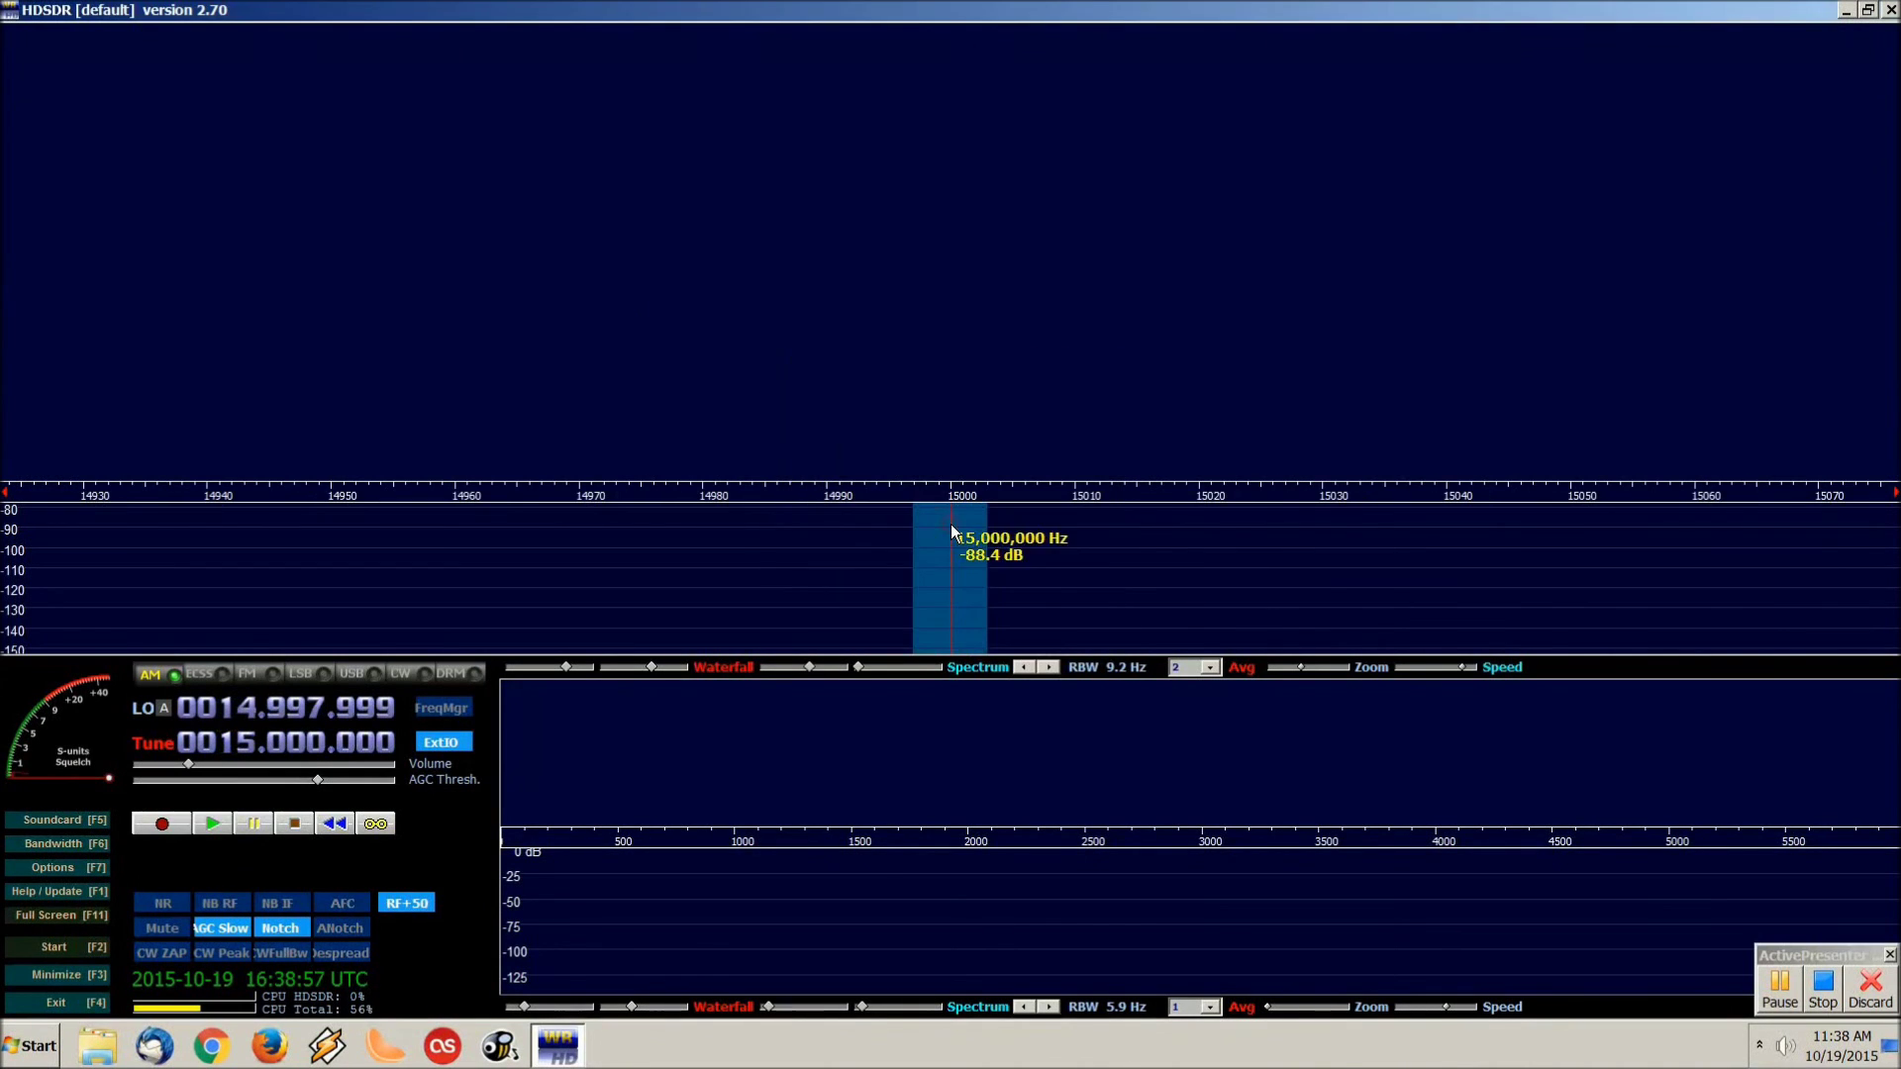
- Start HDSDR receiving live around 15,000 kHz and bring up the Enter New Frequency dialog
left_click(59, 947)
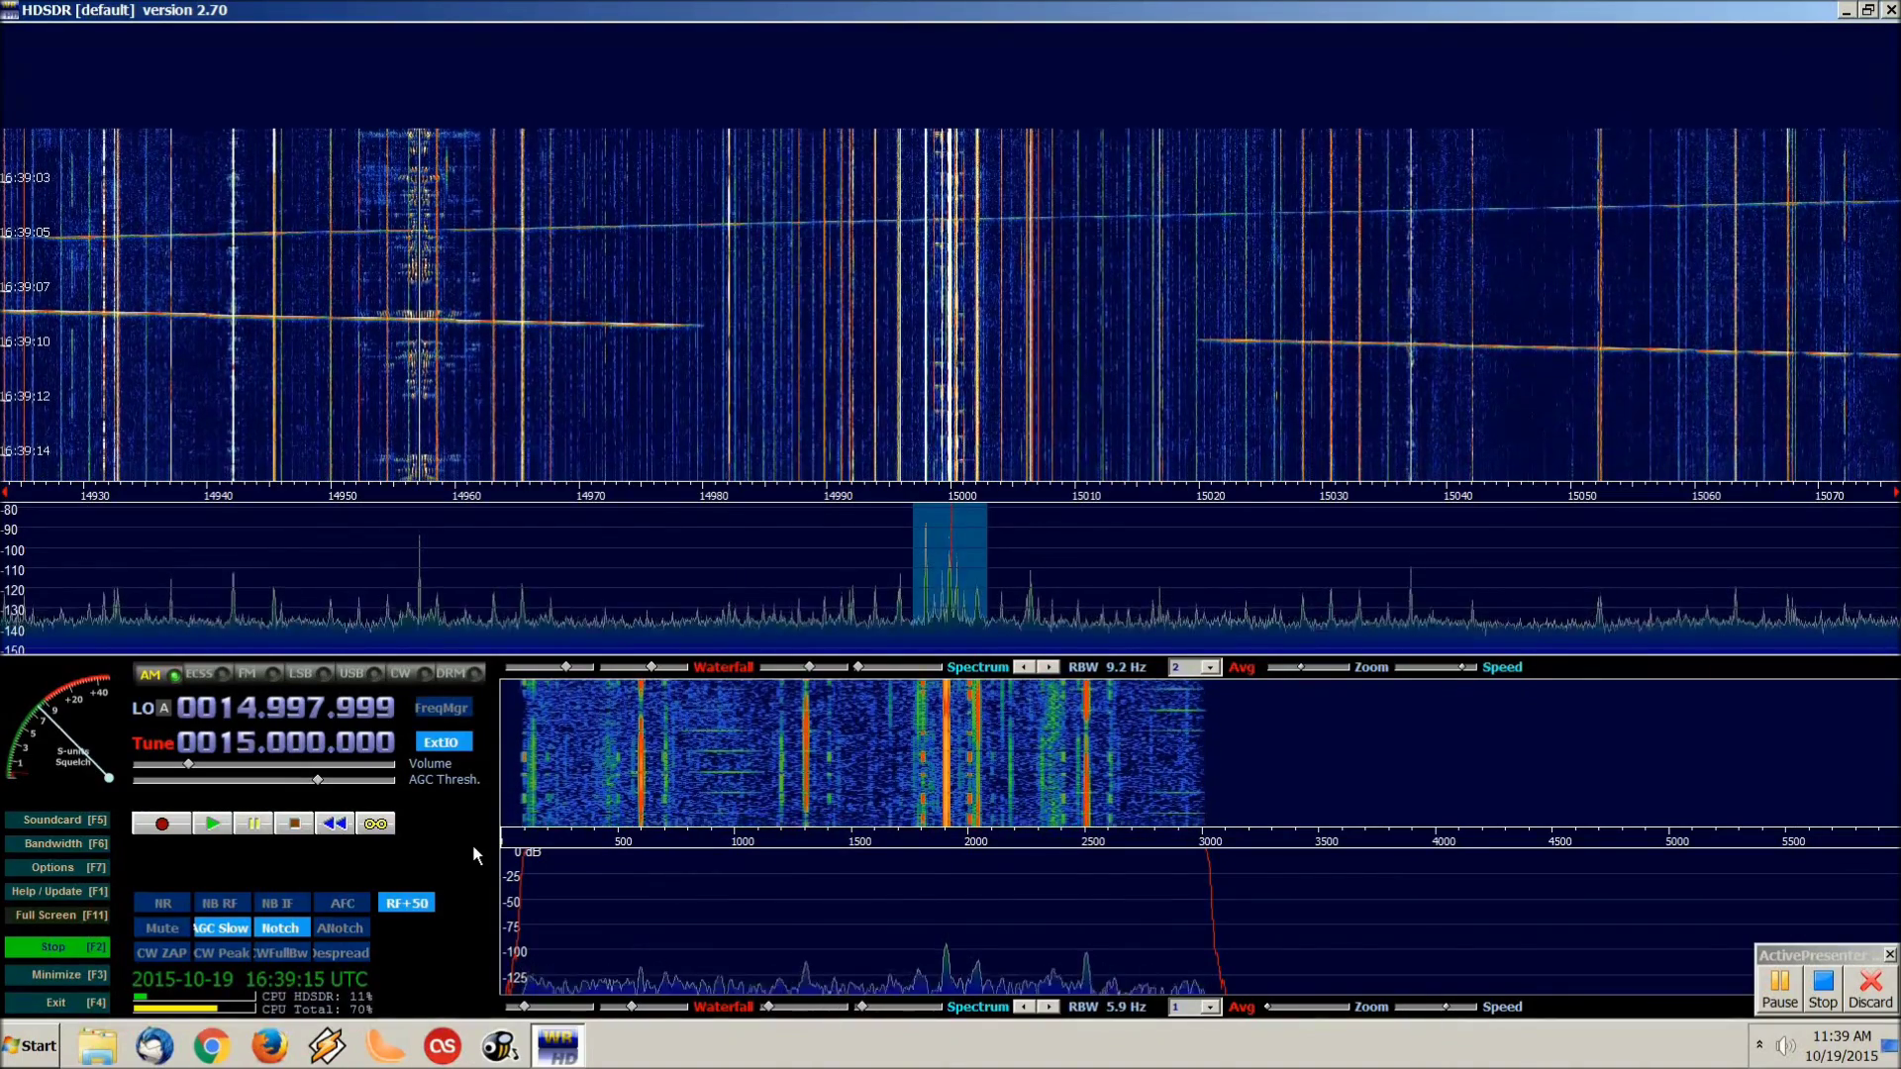
right_click(227, 741)
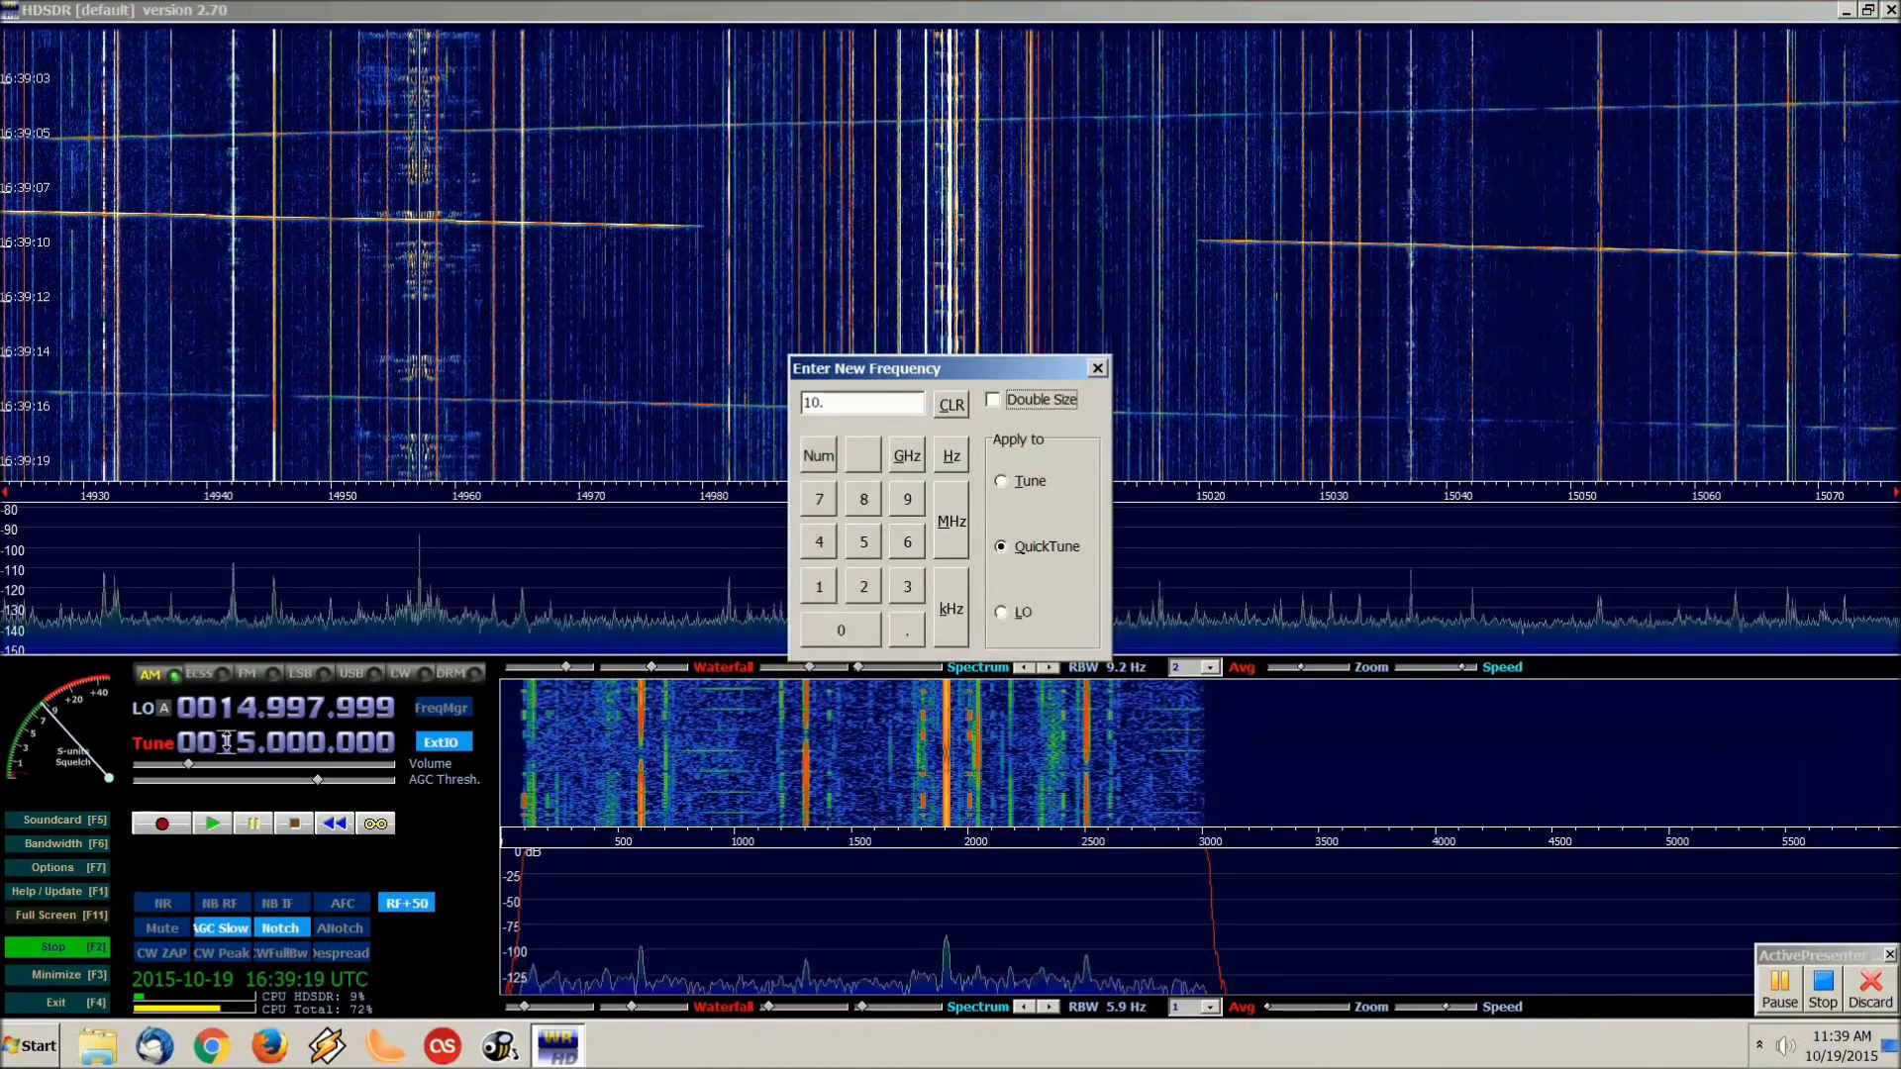
type("10.000")
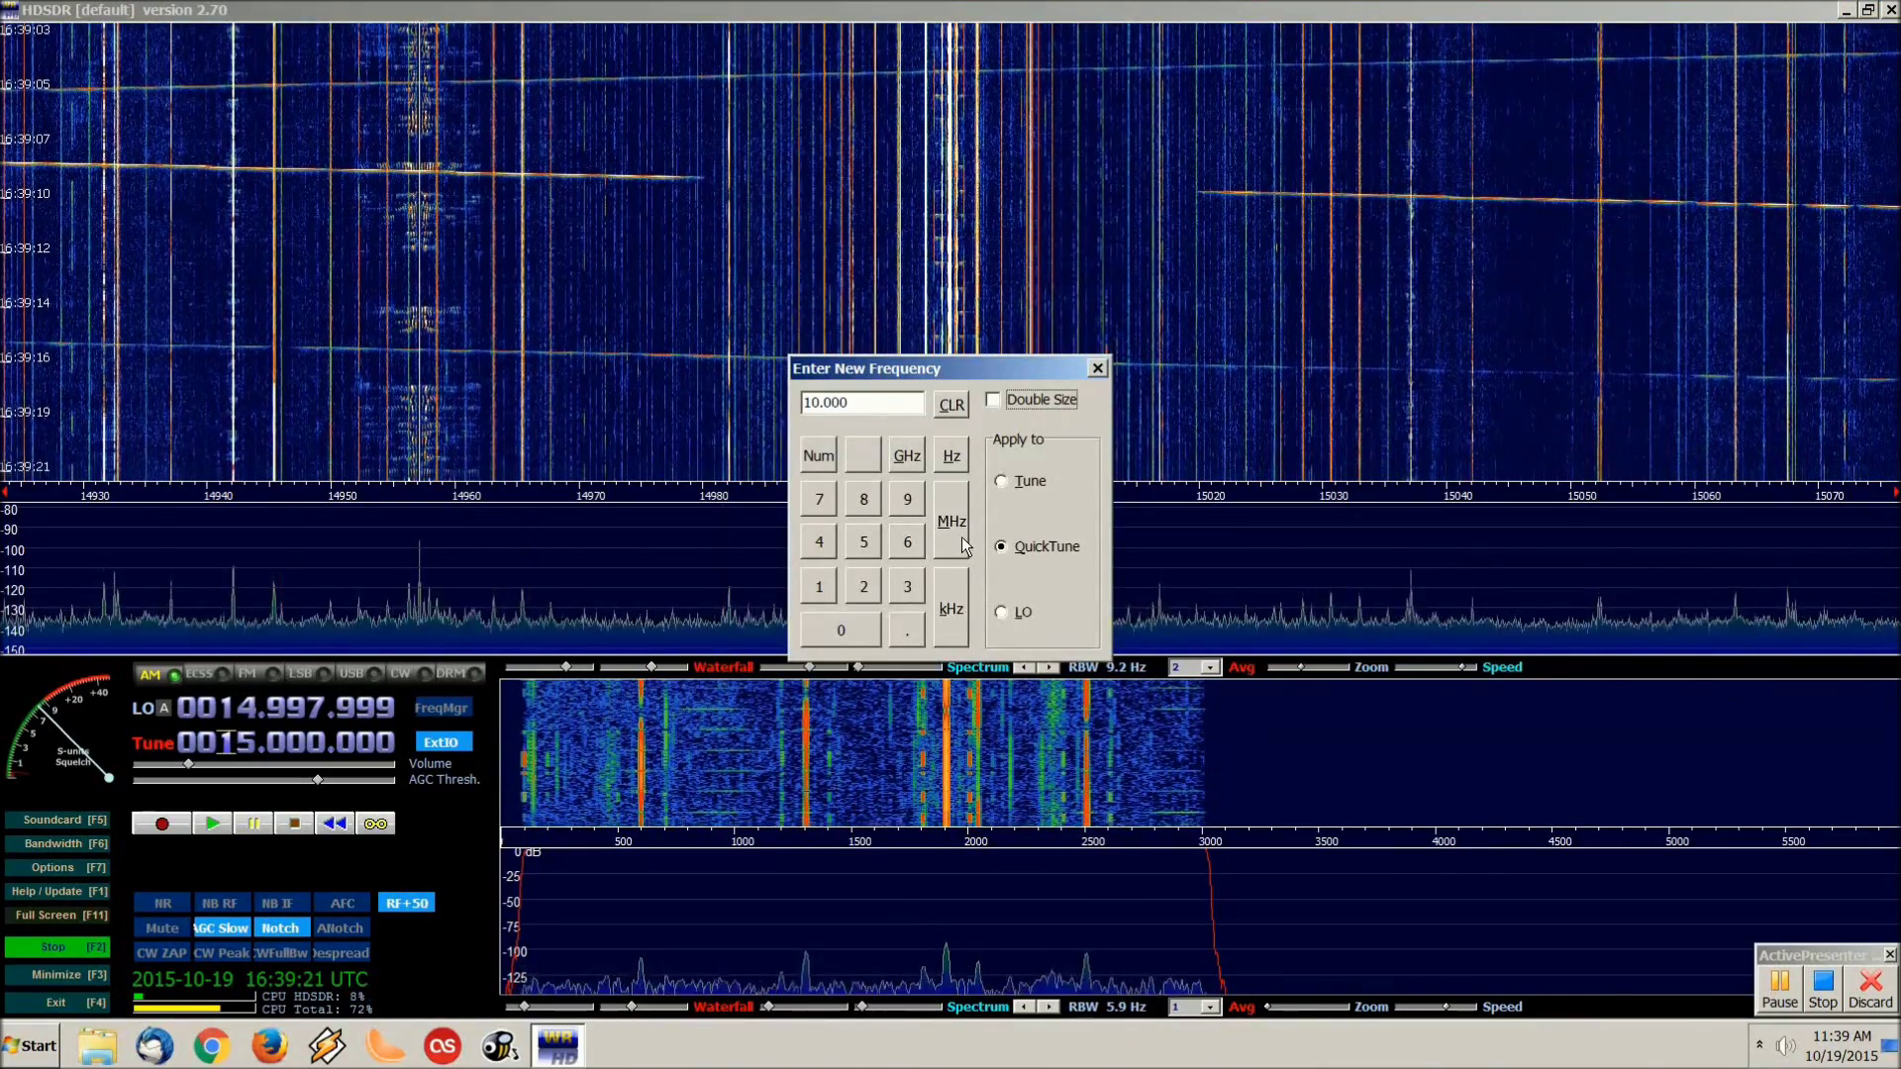
left_click(957, 533)
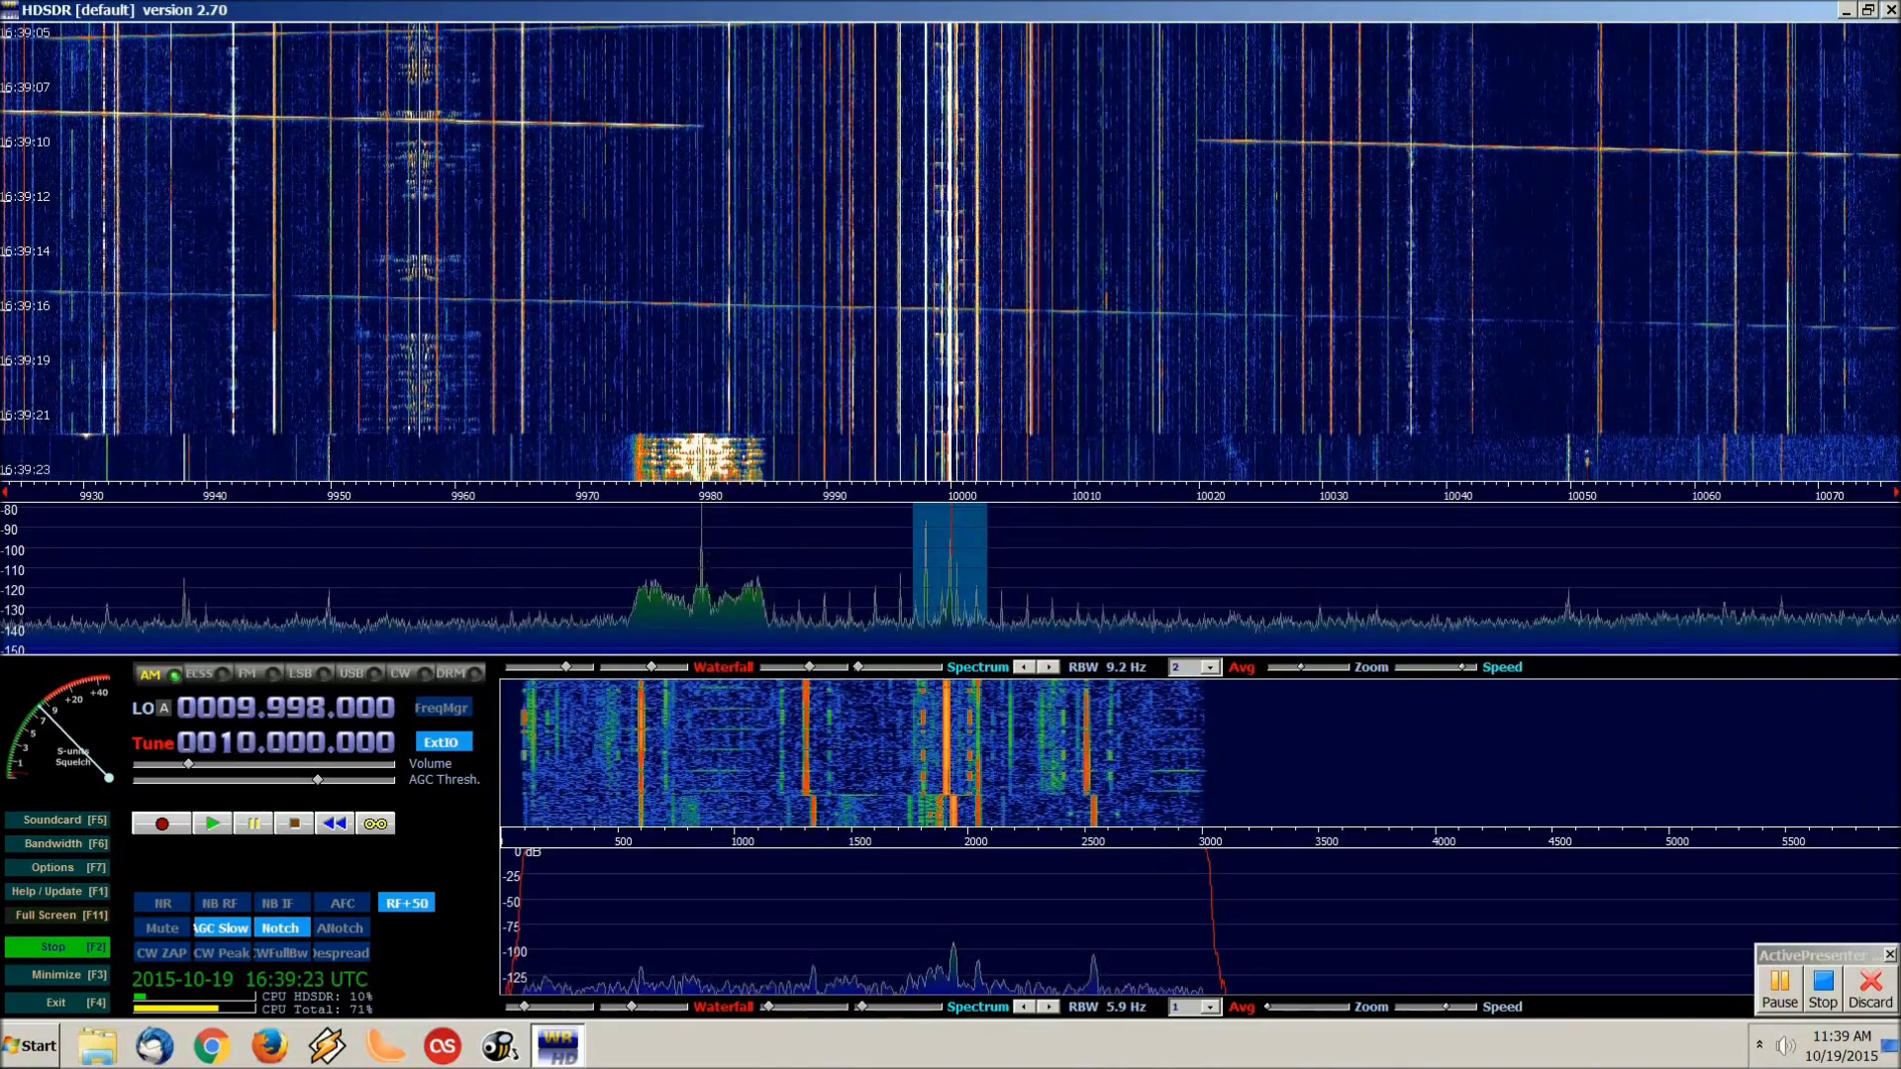
left_click(701, 541)
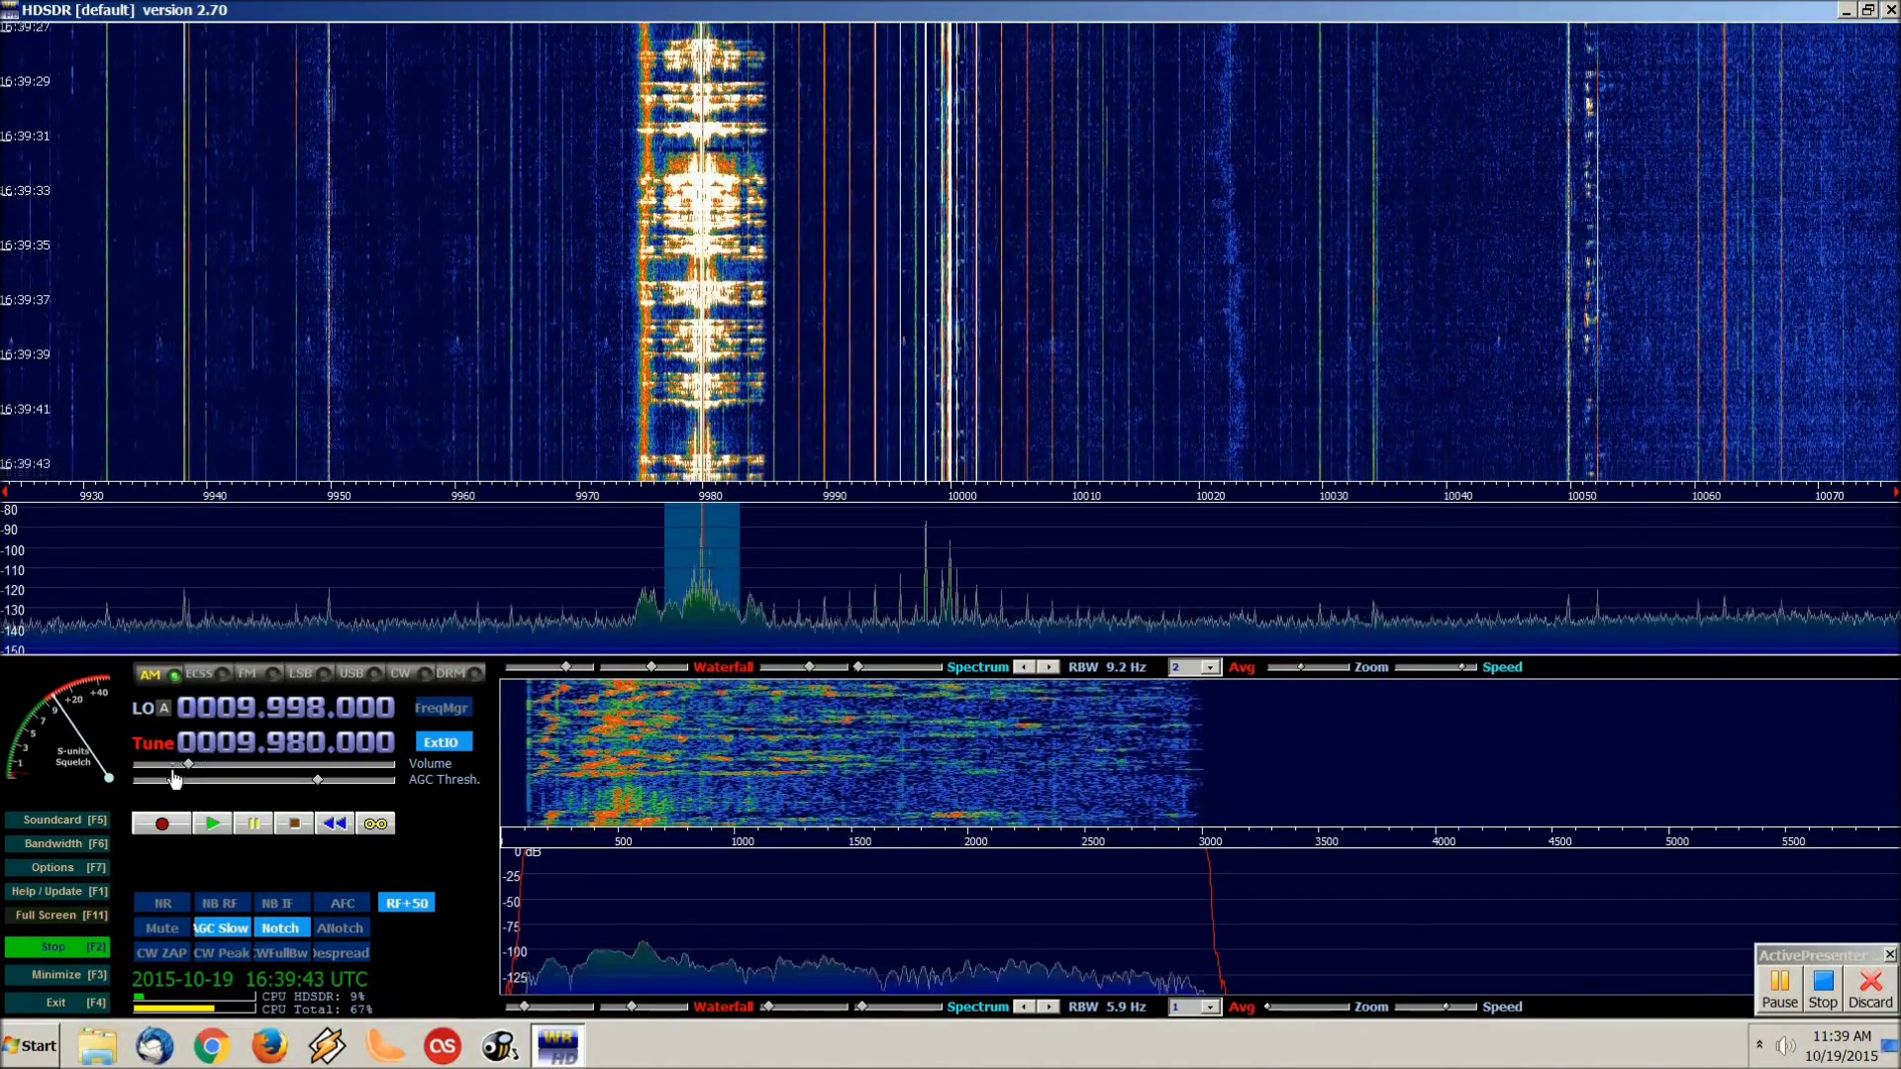
left_click_drag(188, 766, 138, 767)
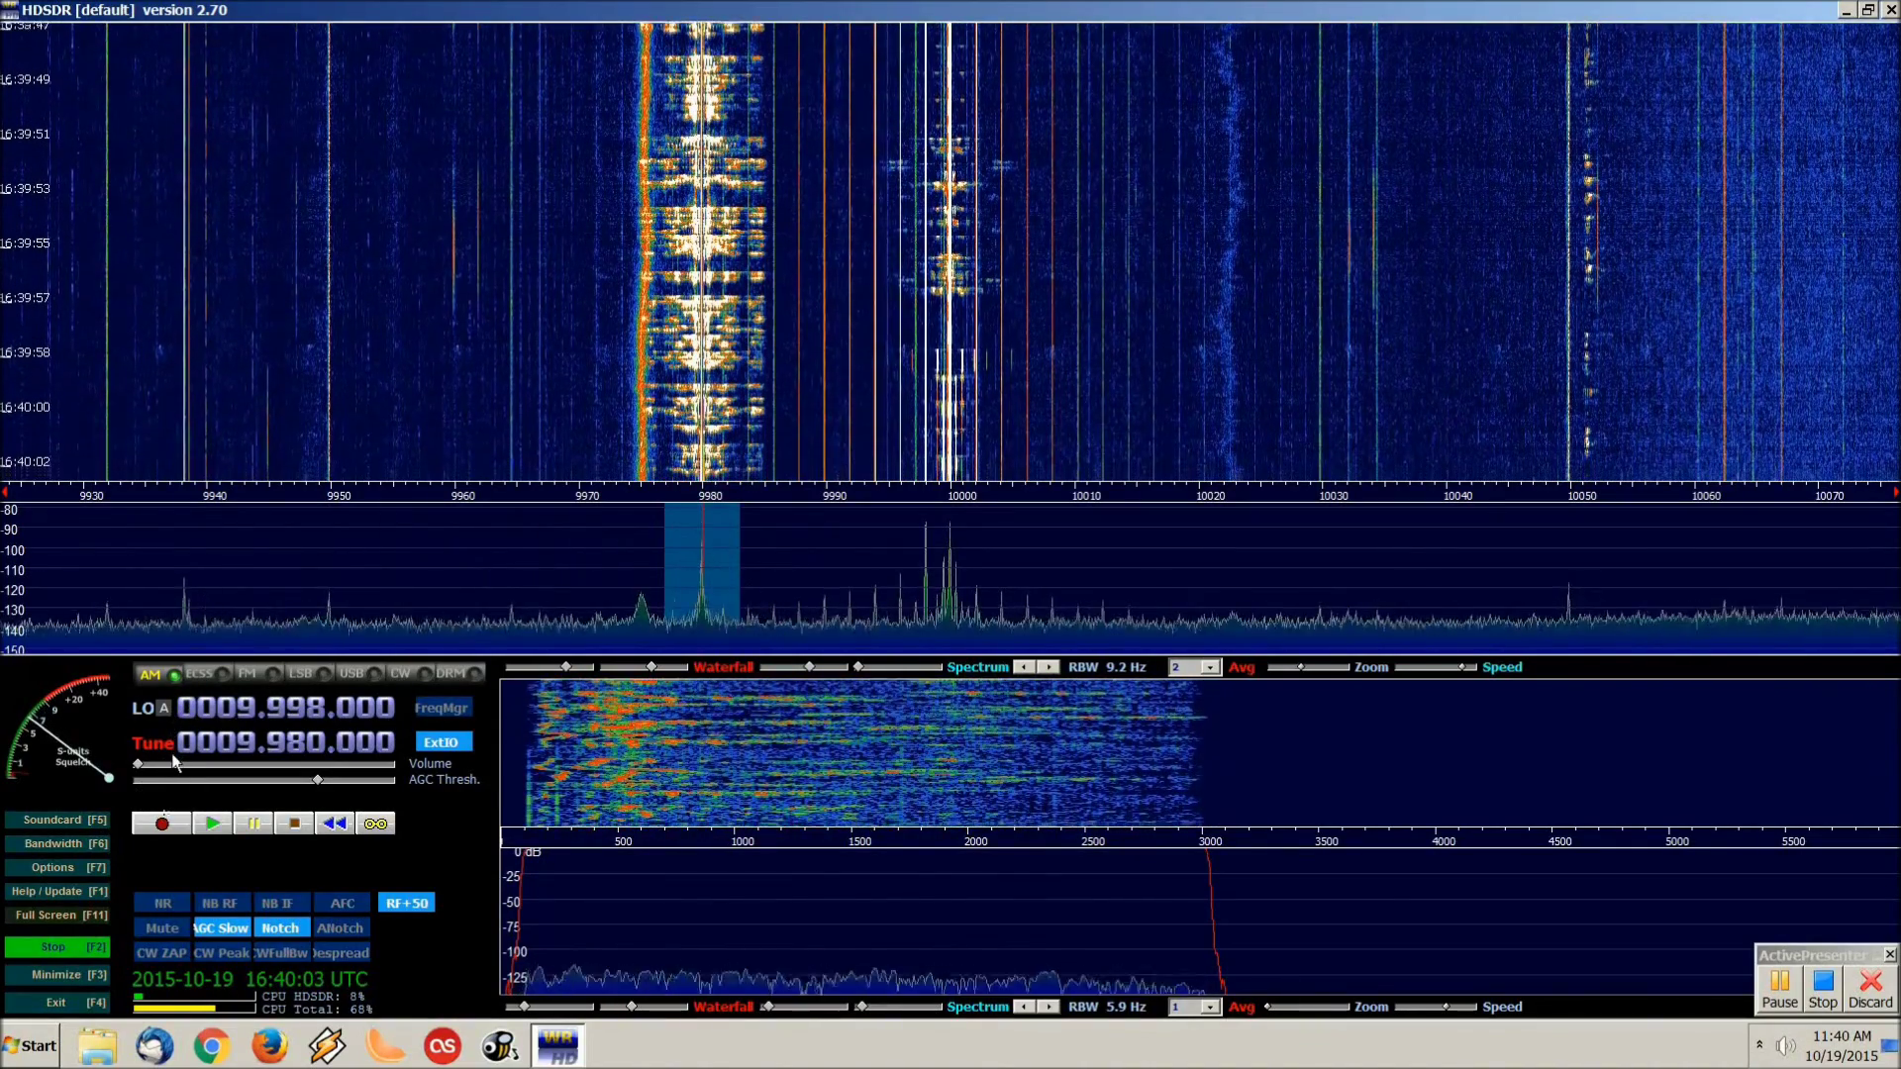
- Turn HDSDR's volume back up and enter 12.160 as the new frequency
left_click_drag(140, 770, 208, 780)
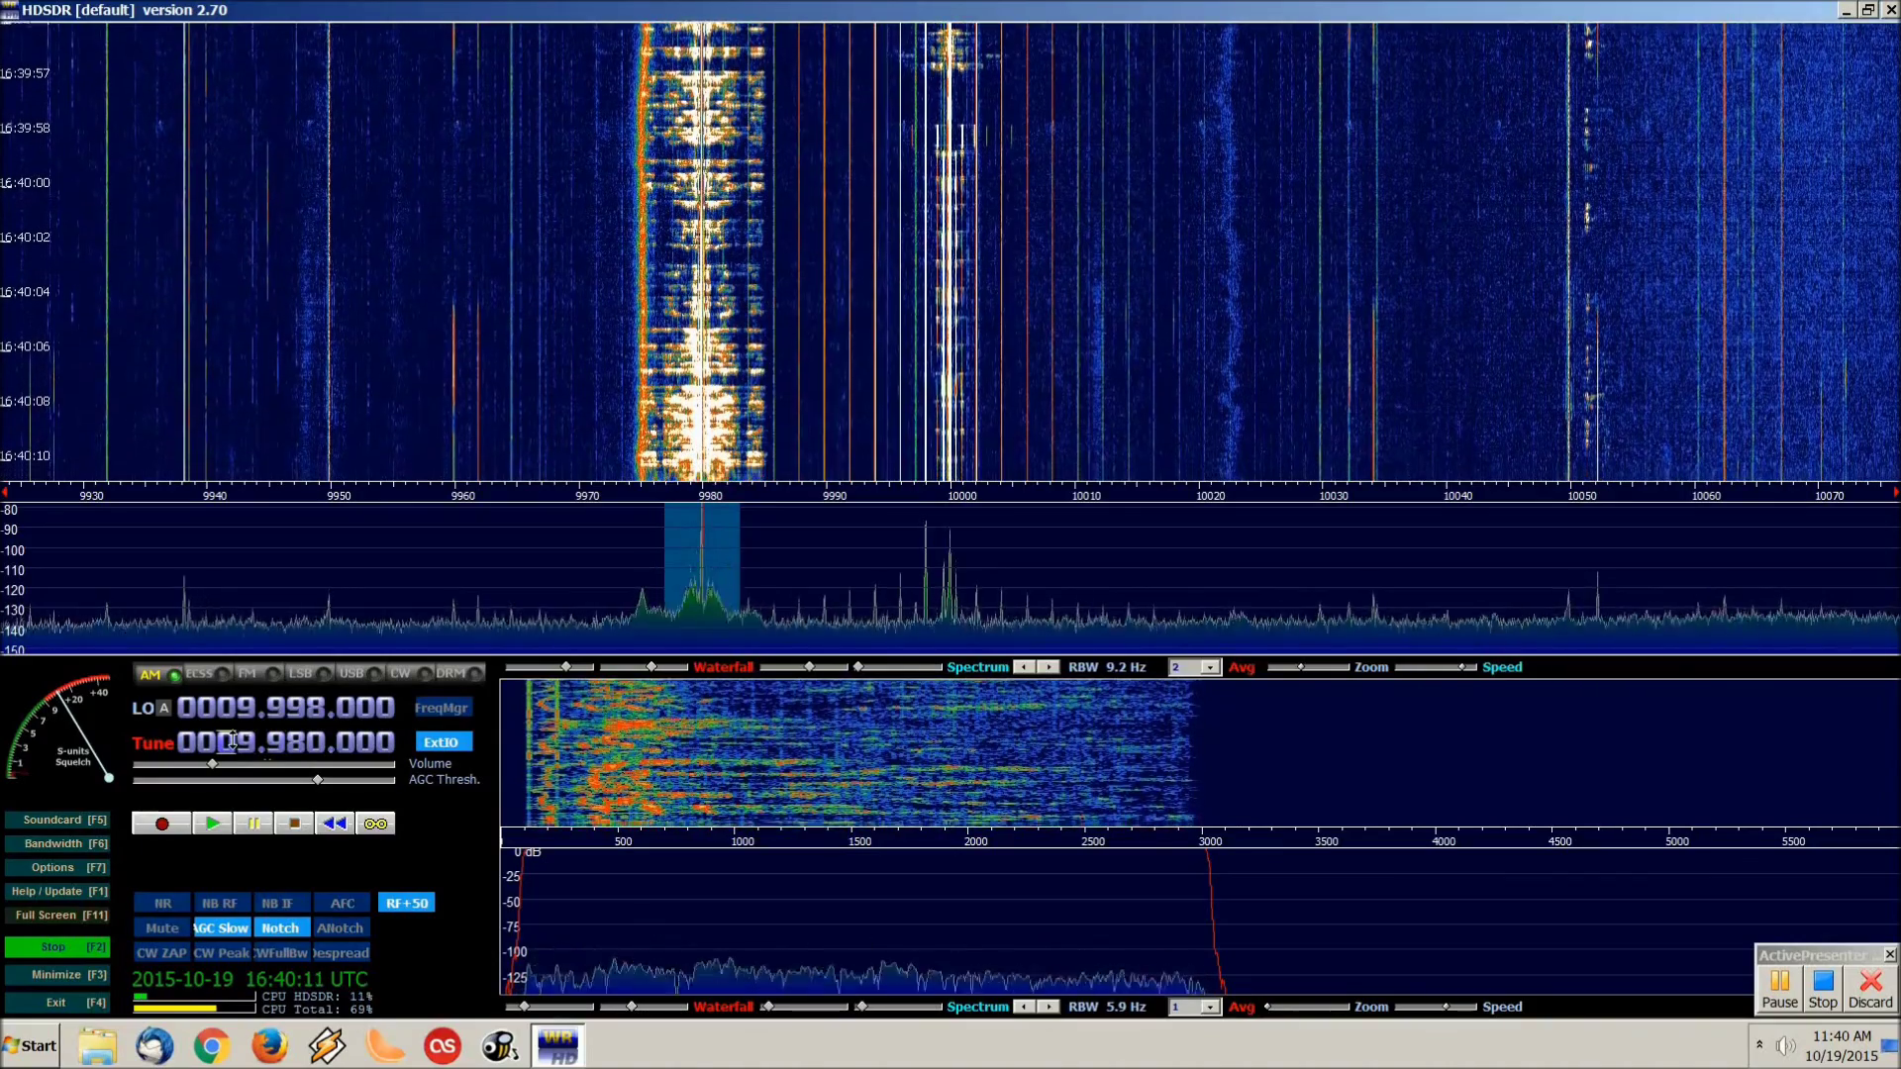
type("12.160")
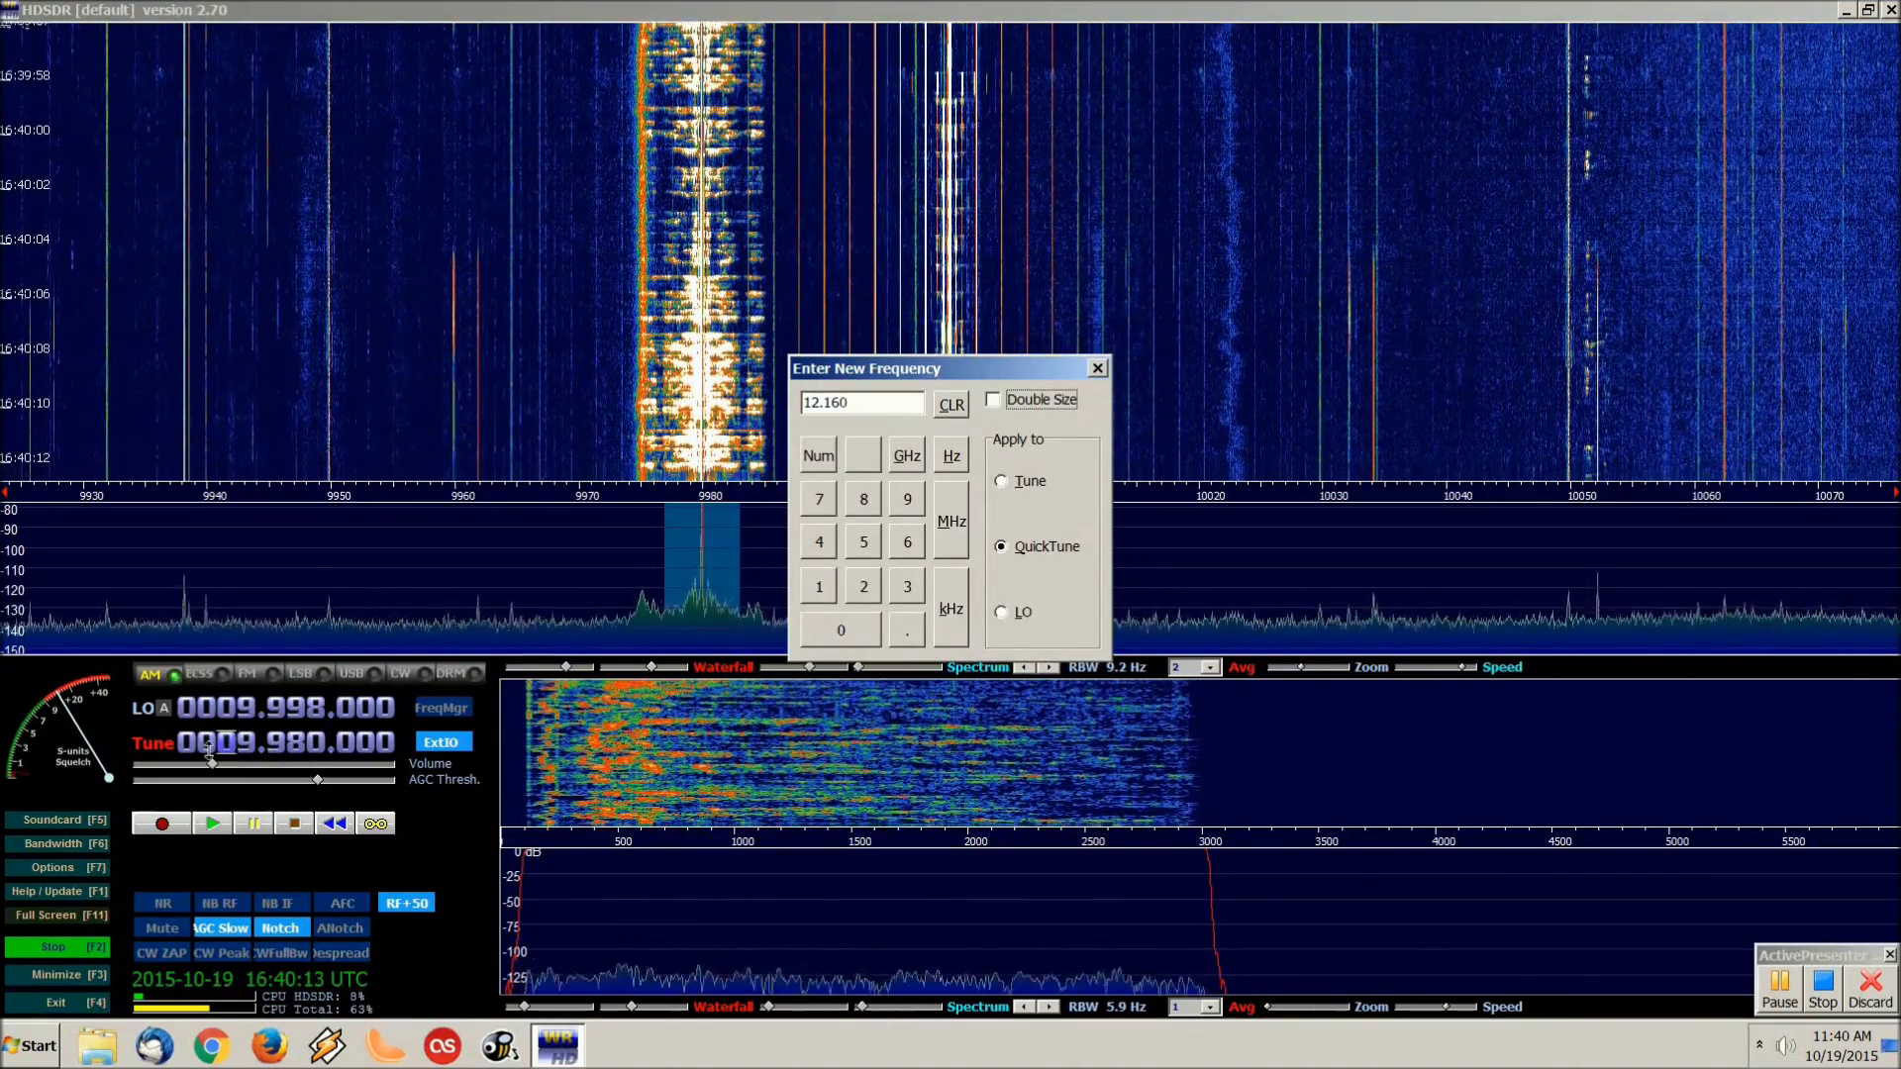
- Apply 12.160 MHz, then fine-tune the Tune frequency to 12.162 MHz
left_click(945, 520)
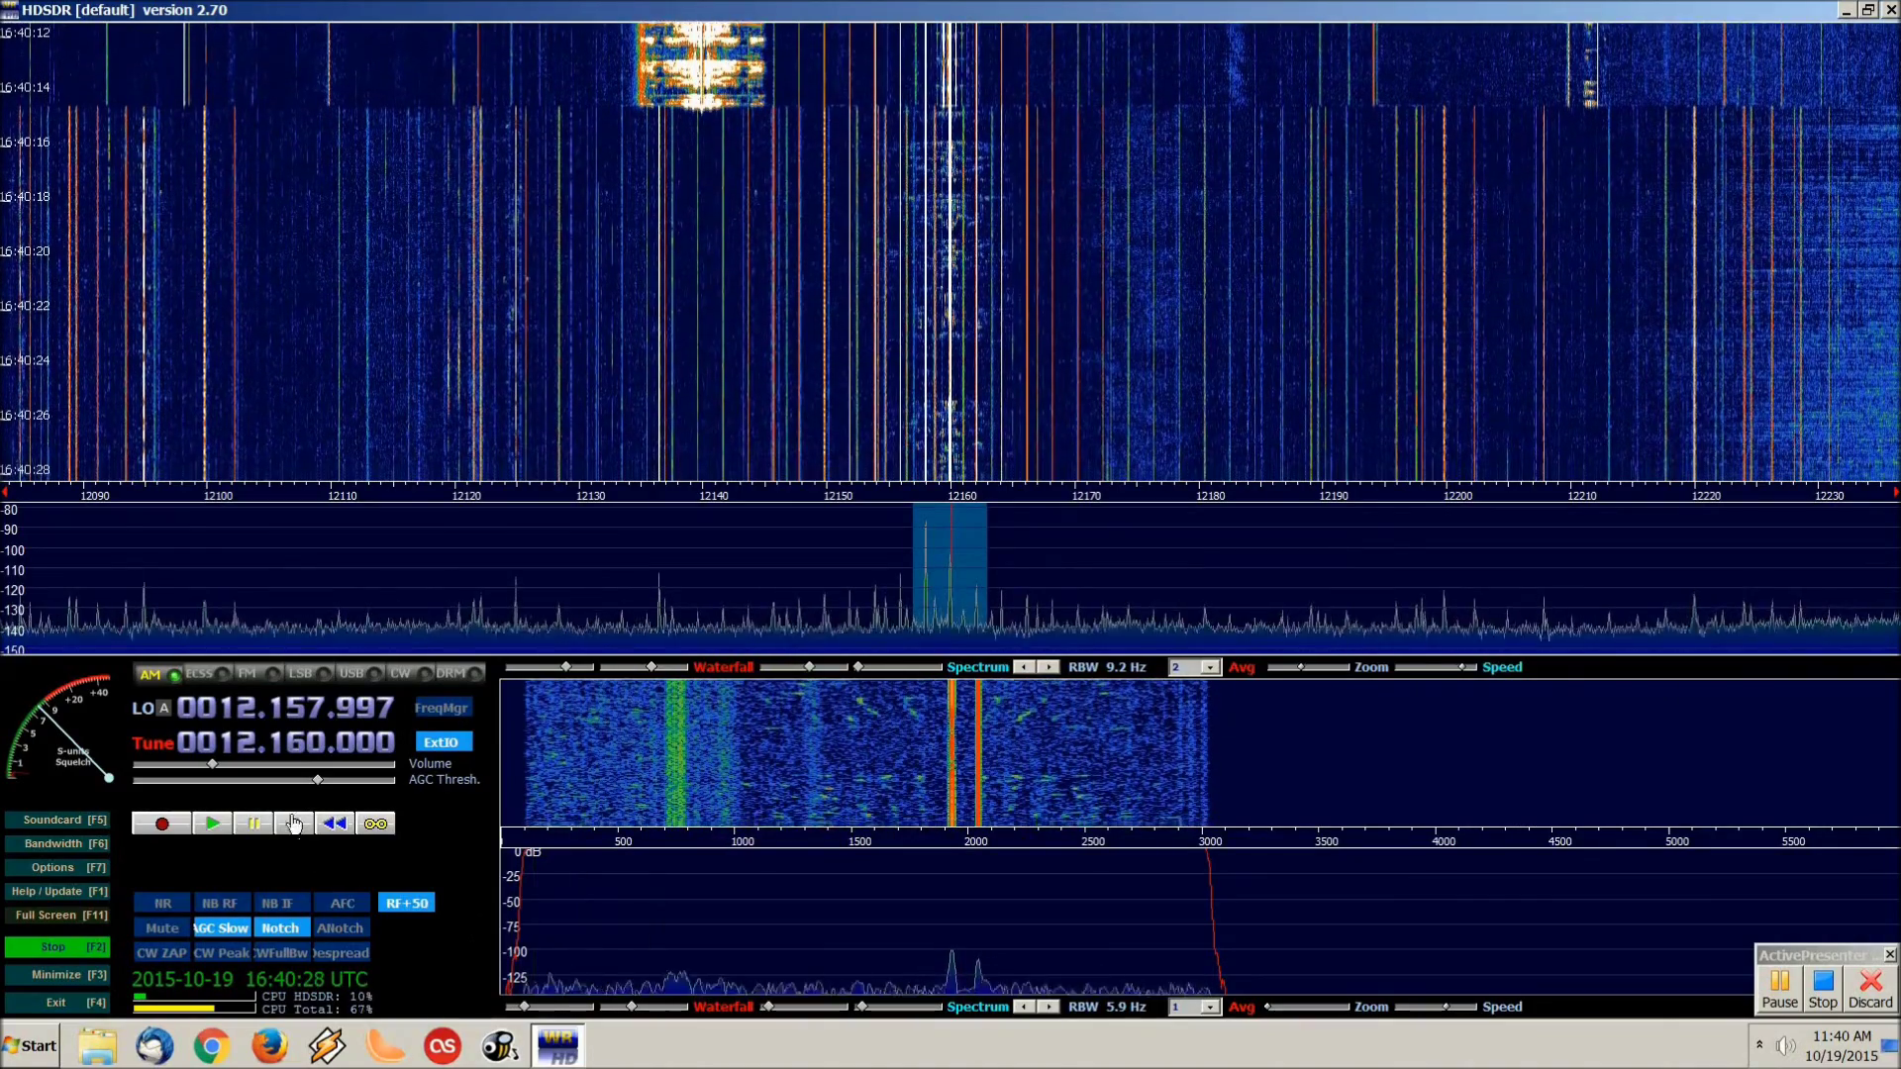
scroll(314, 747, "down", 2)
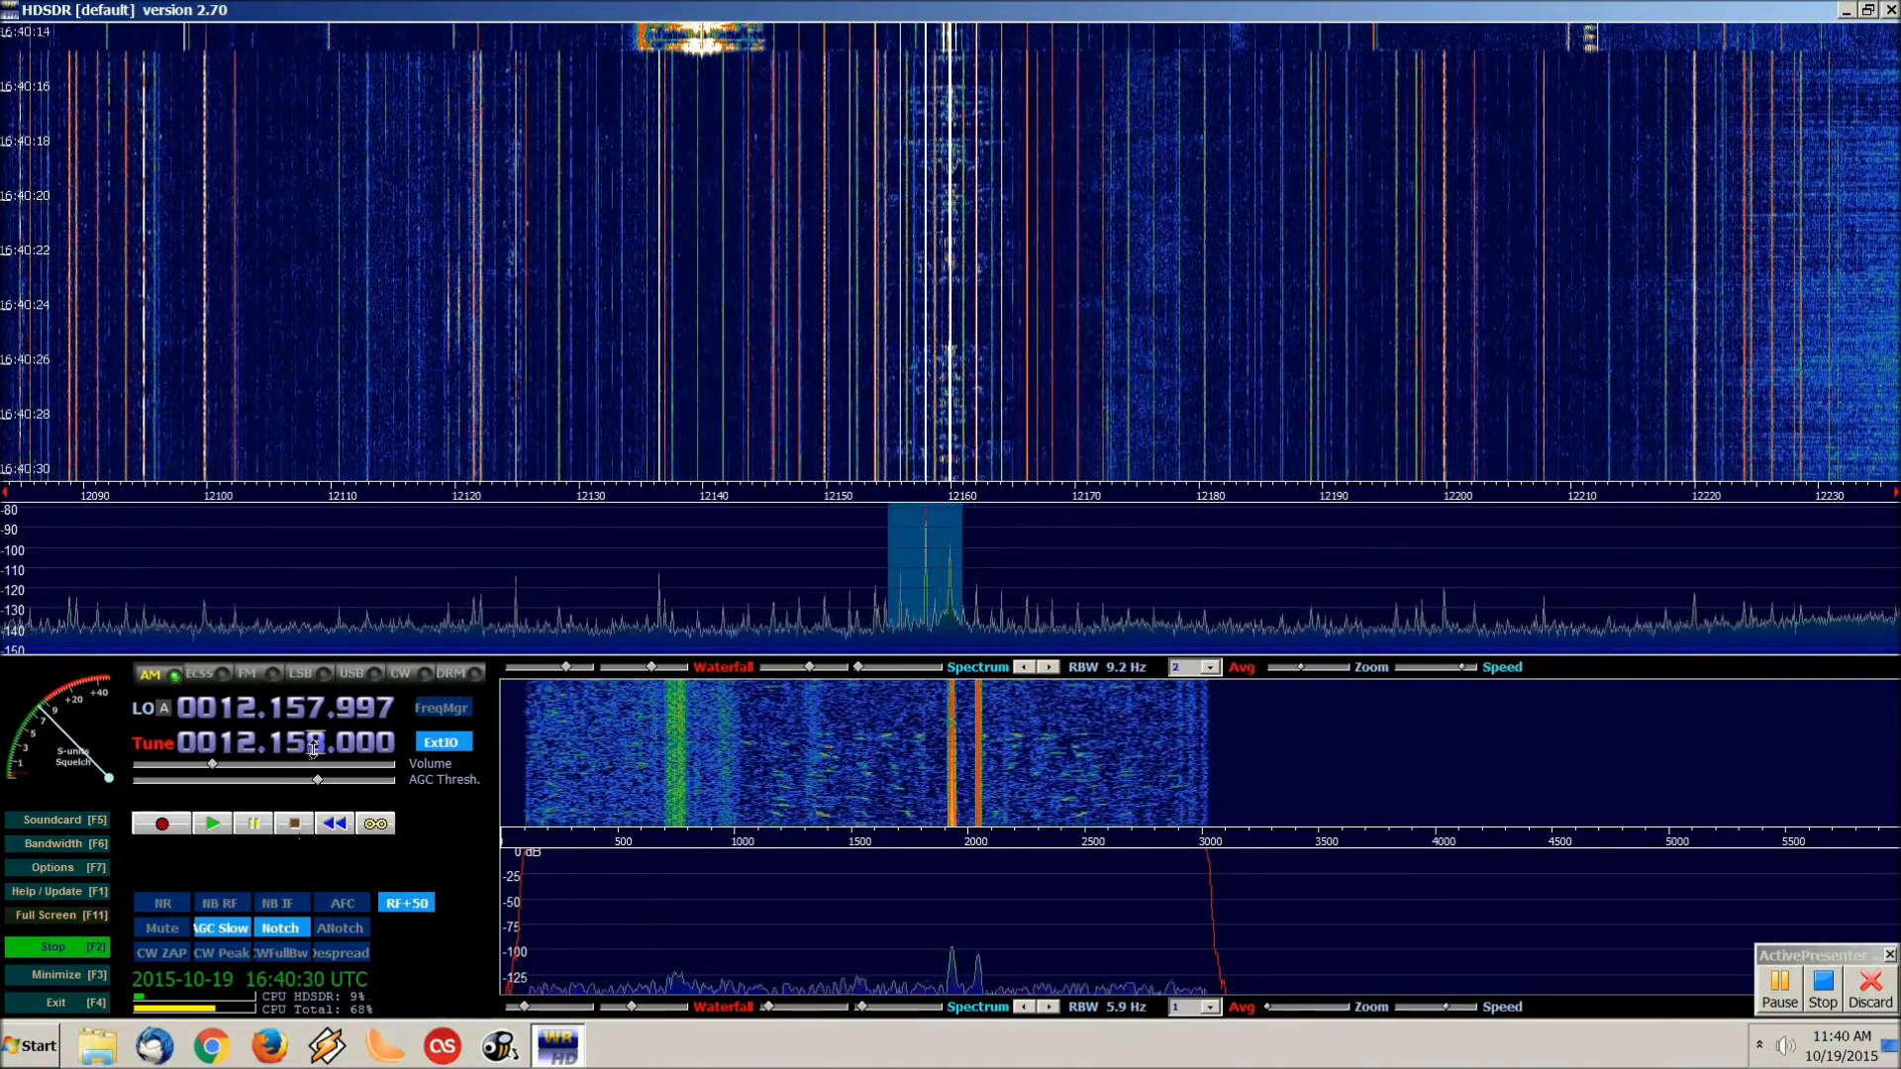
scroll(313, 748, "down", 2)
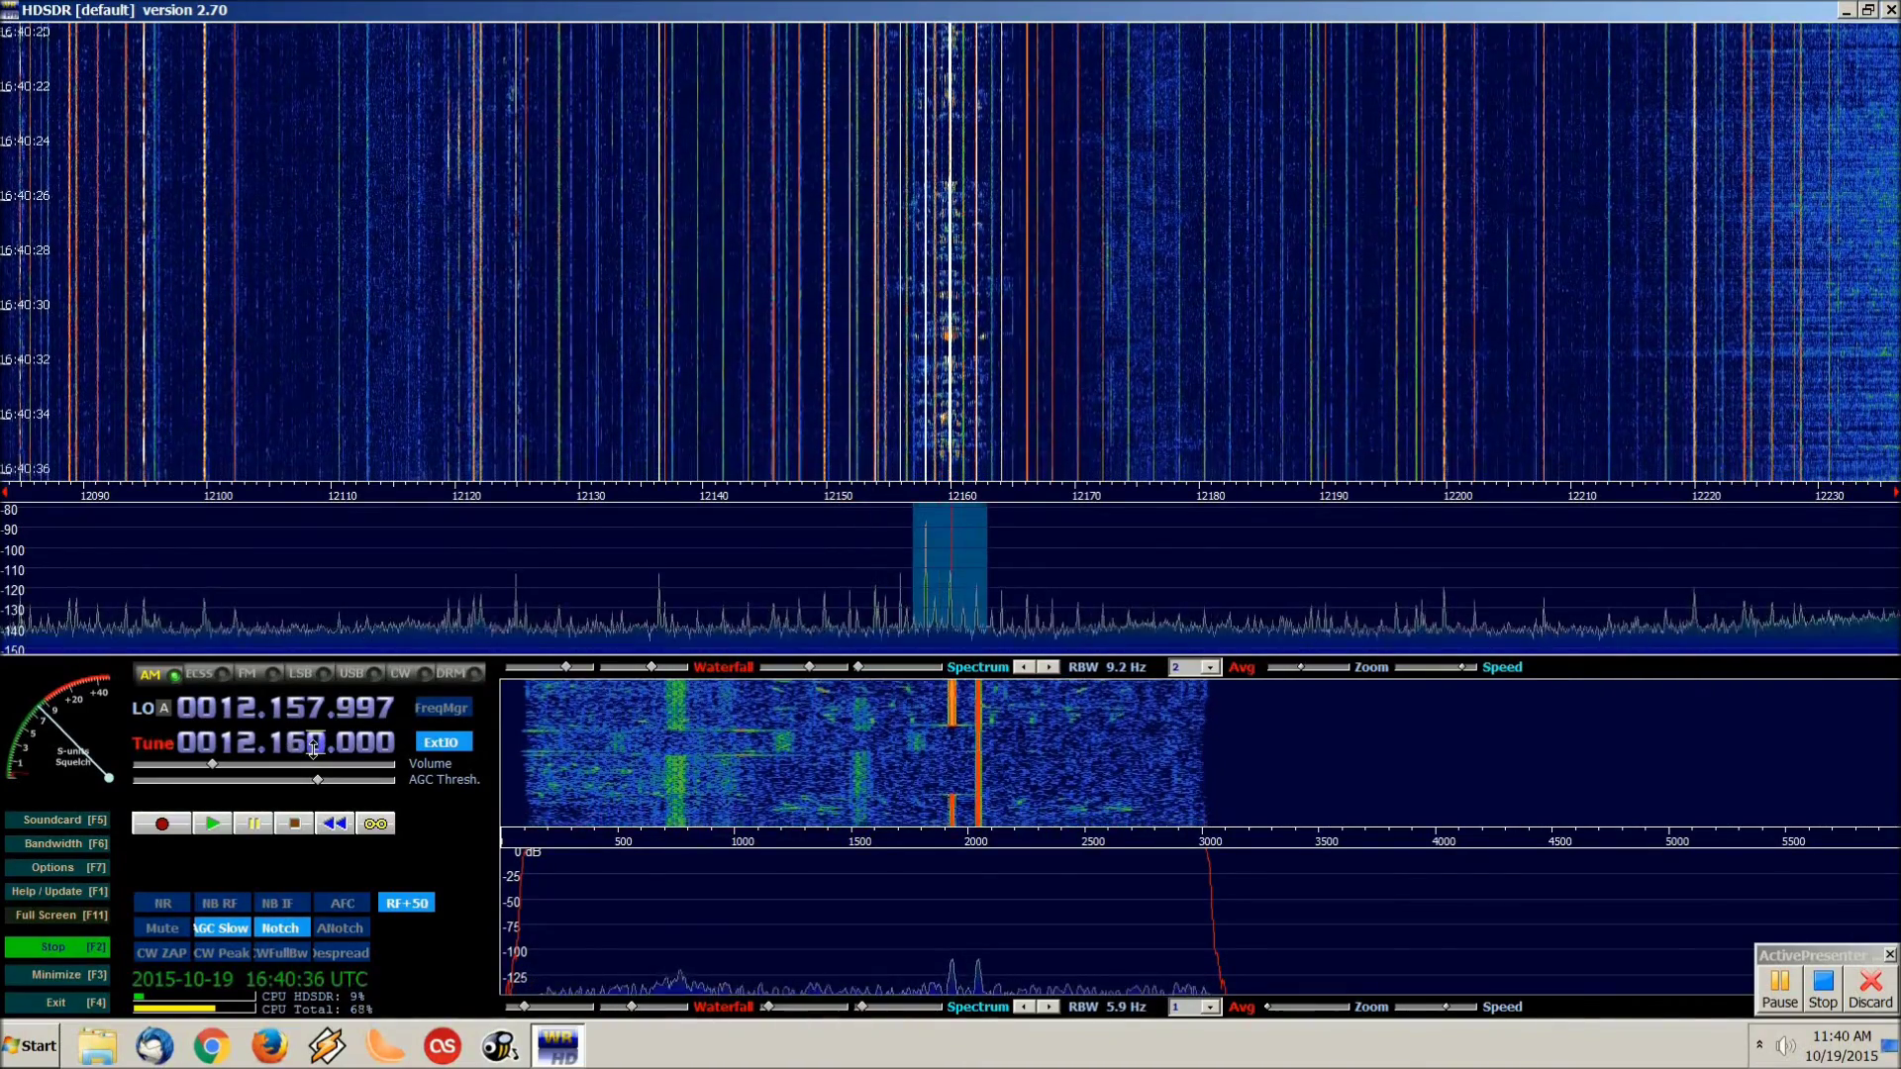
scroll(314, 748, "up", 1)
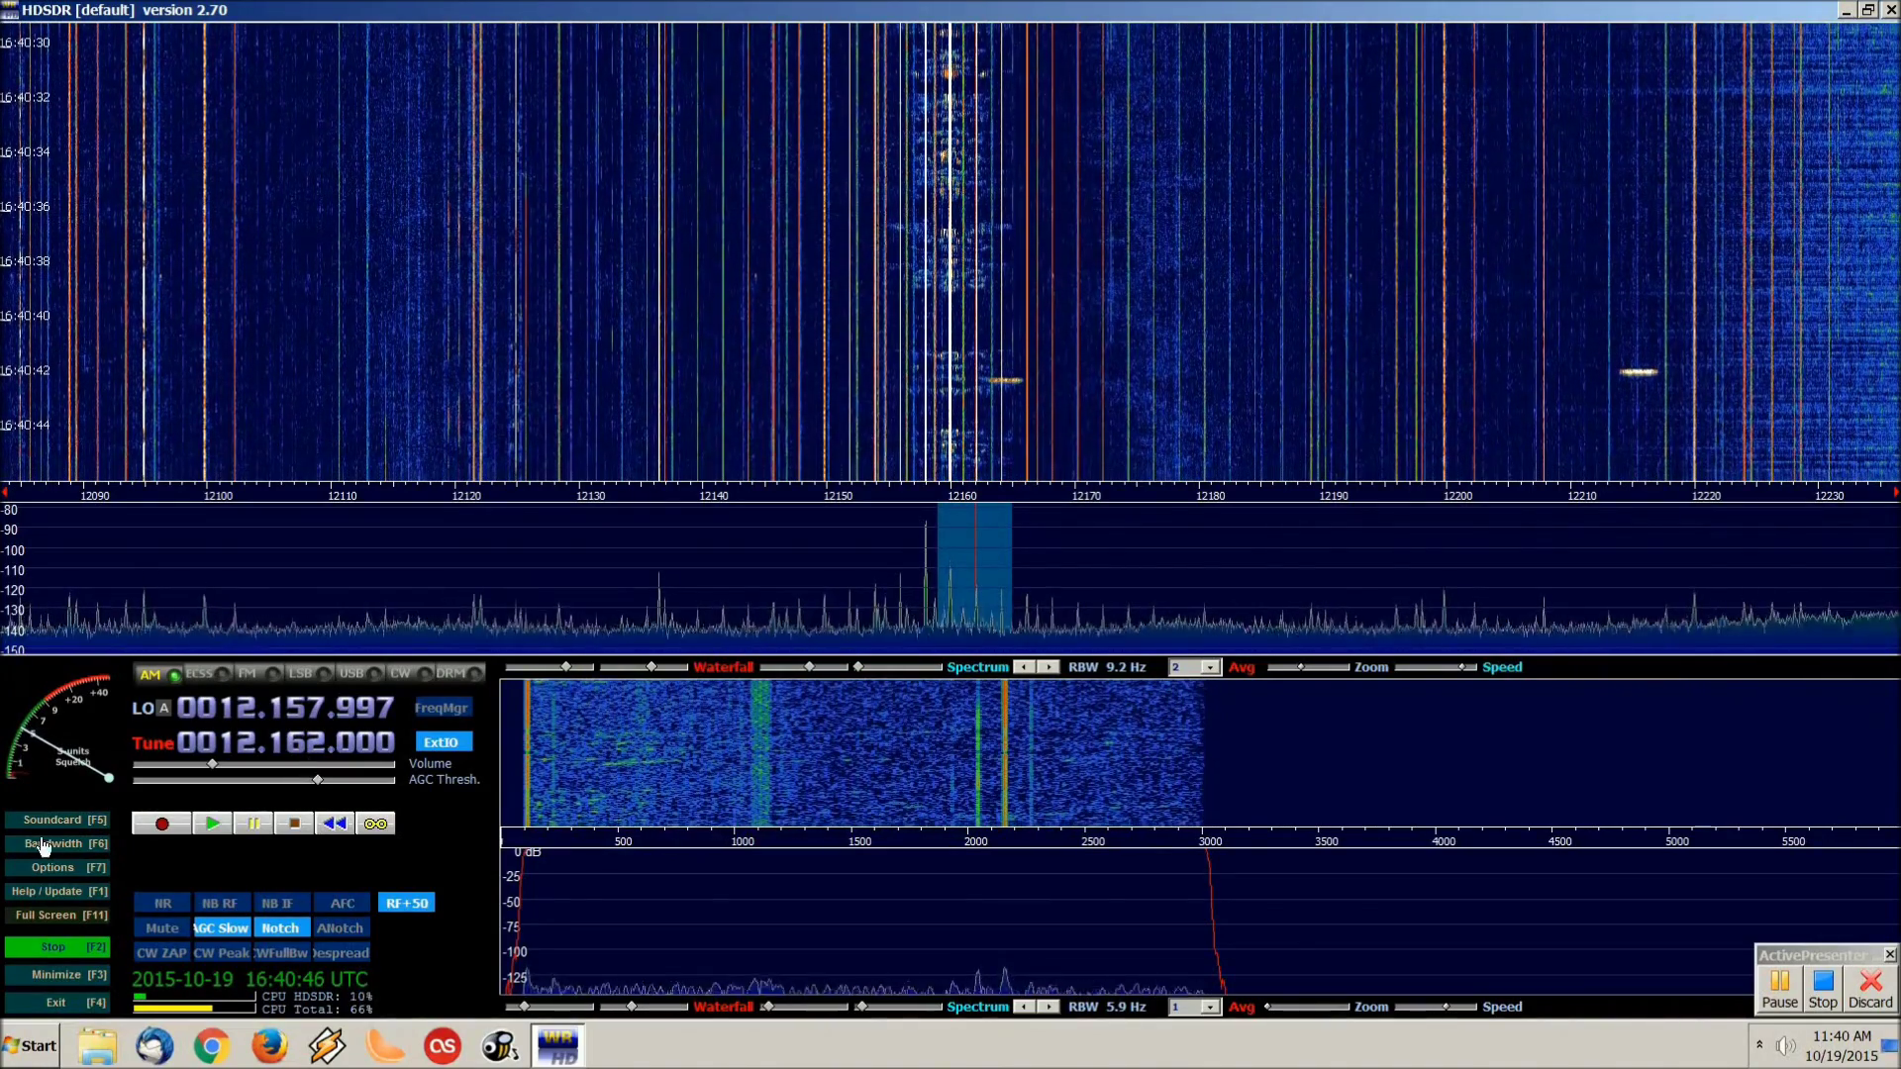
- Stop and close HDSDR, then launch SDRSharp.exe from the sdrsharp-x86 folder
left_click(49, 950)
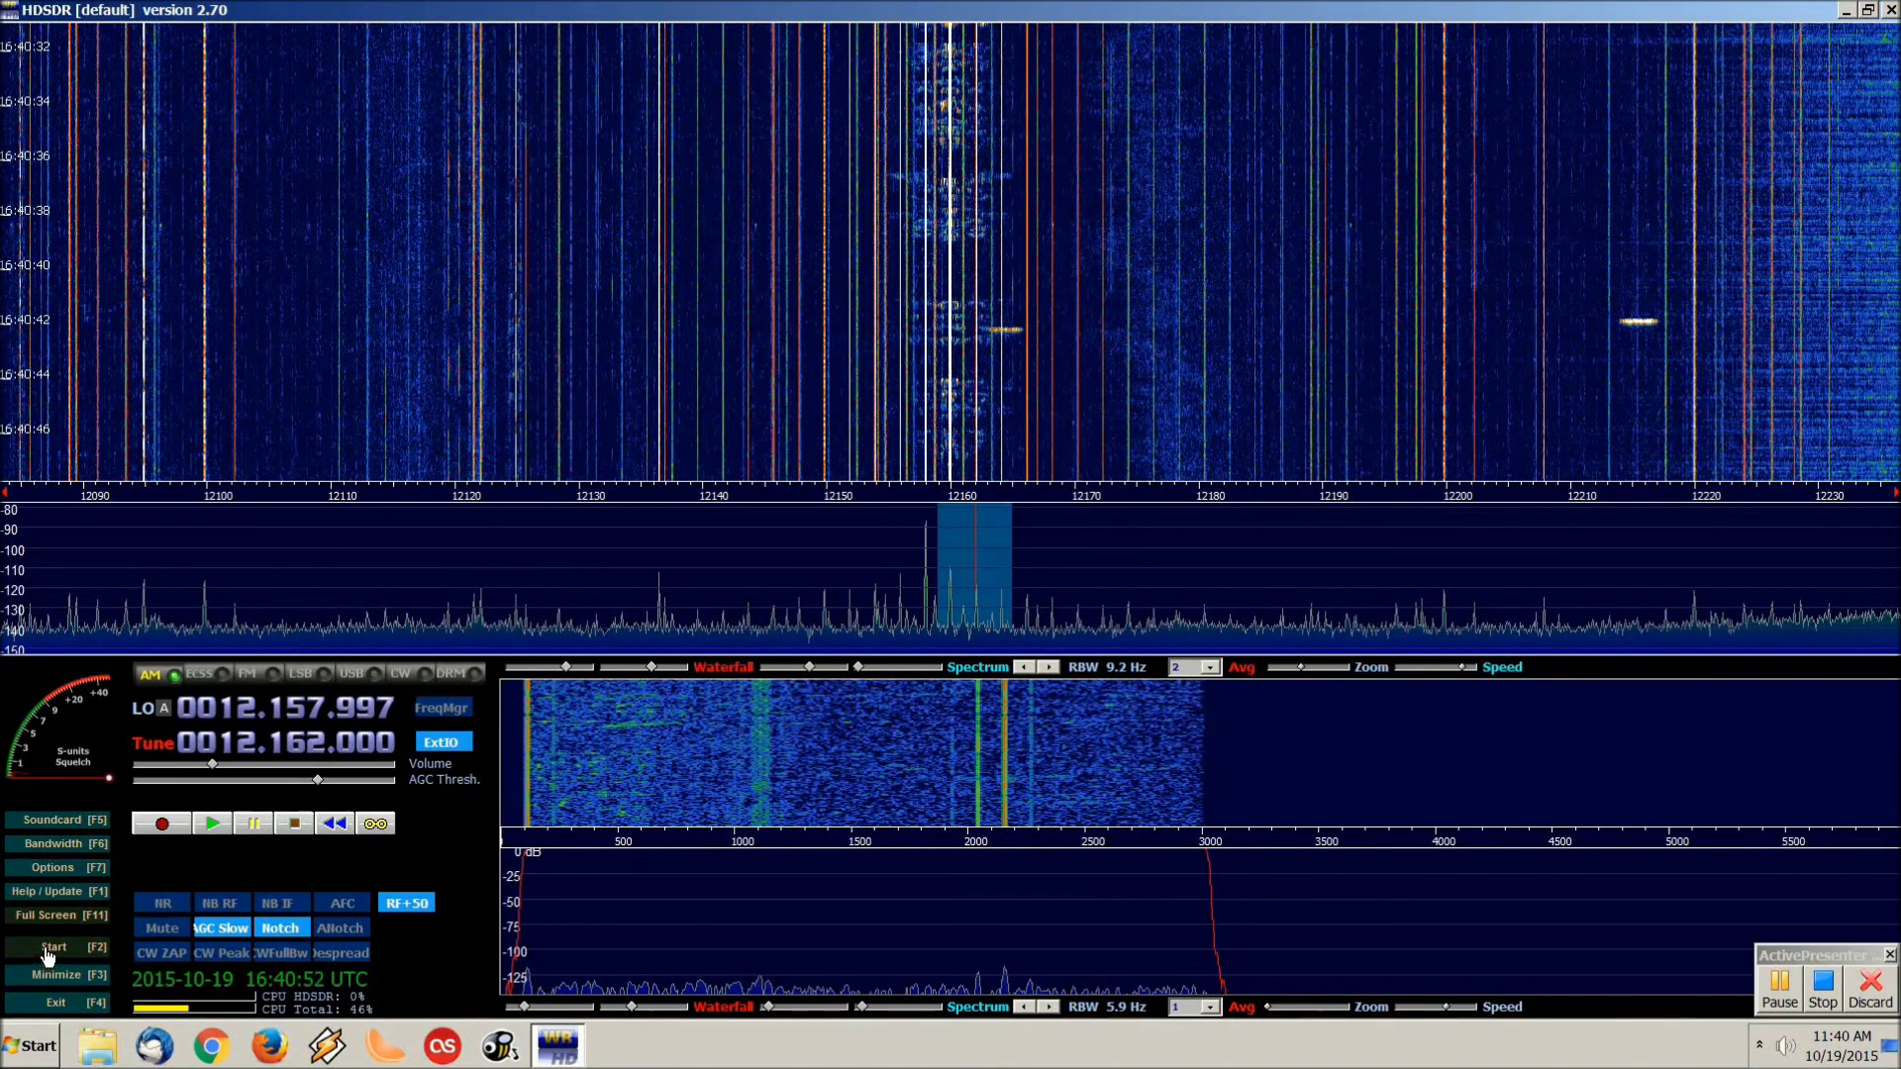
left_click(1890, 10)
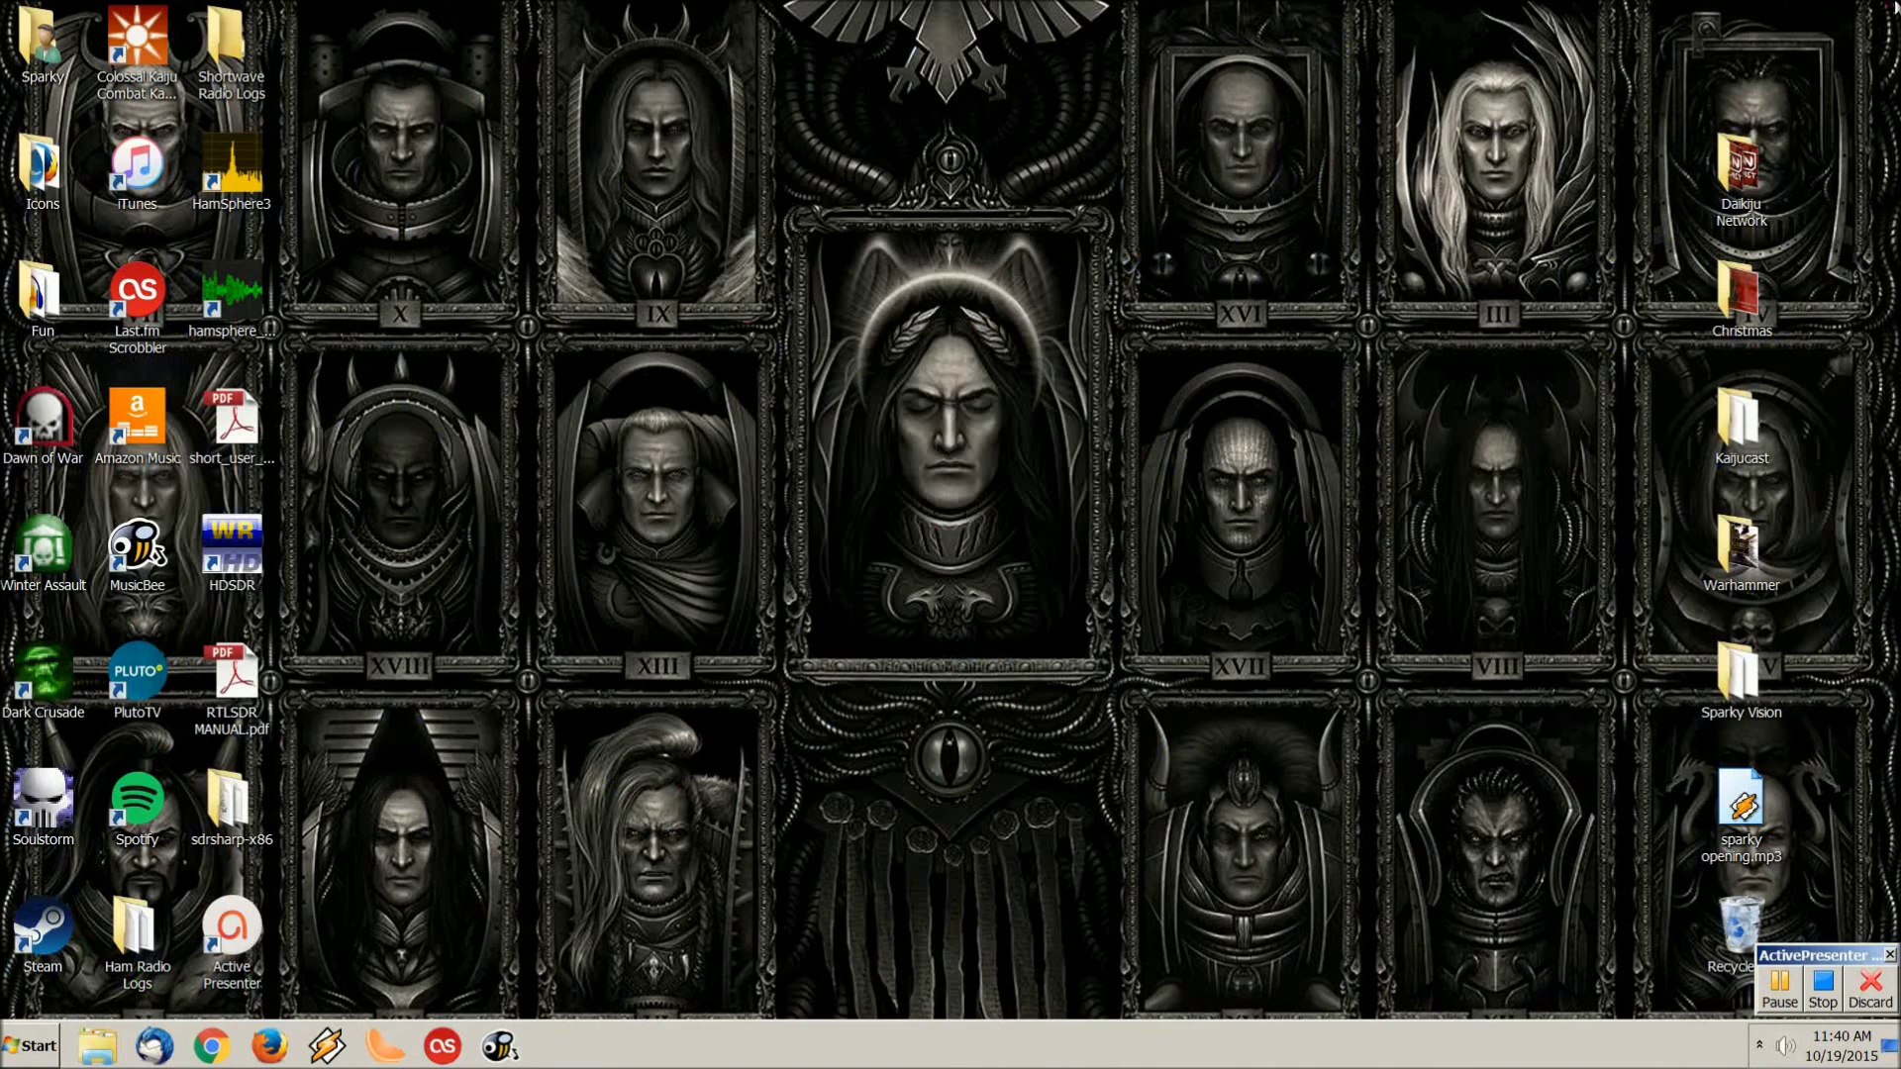
double_click(227, 806)
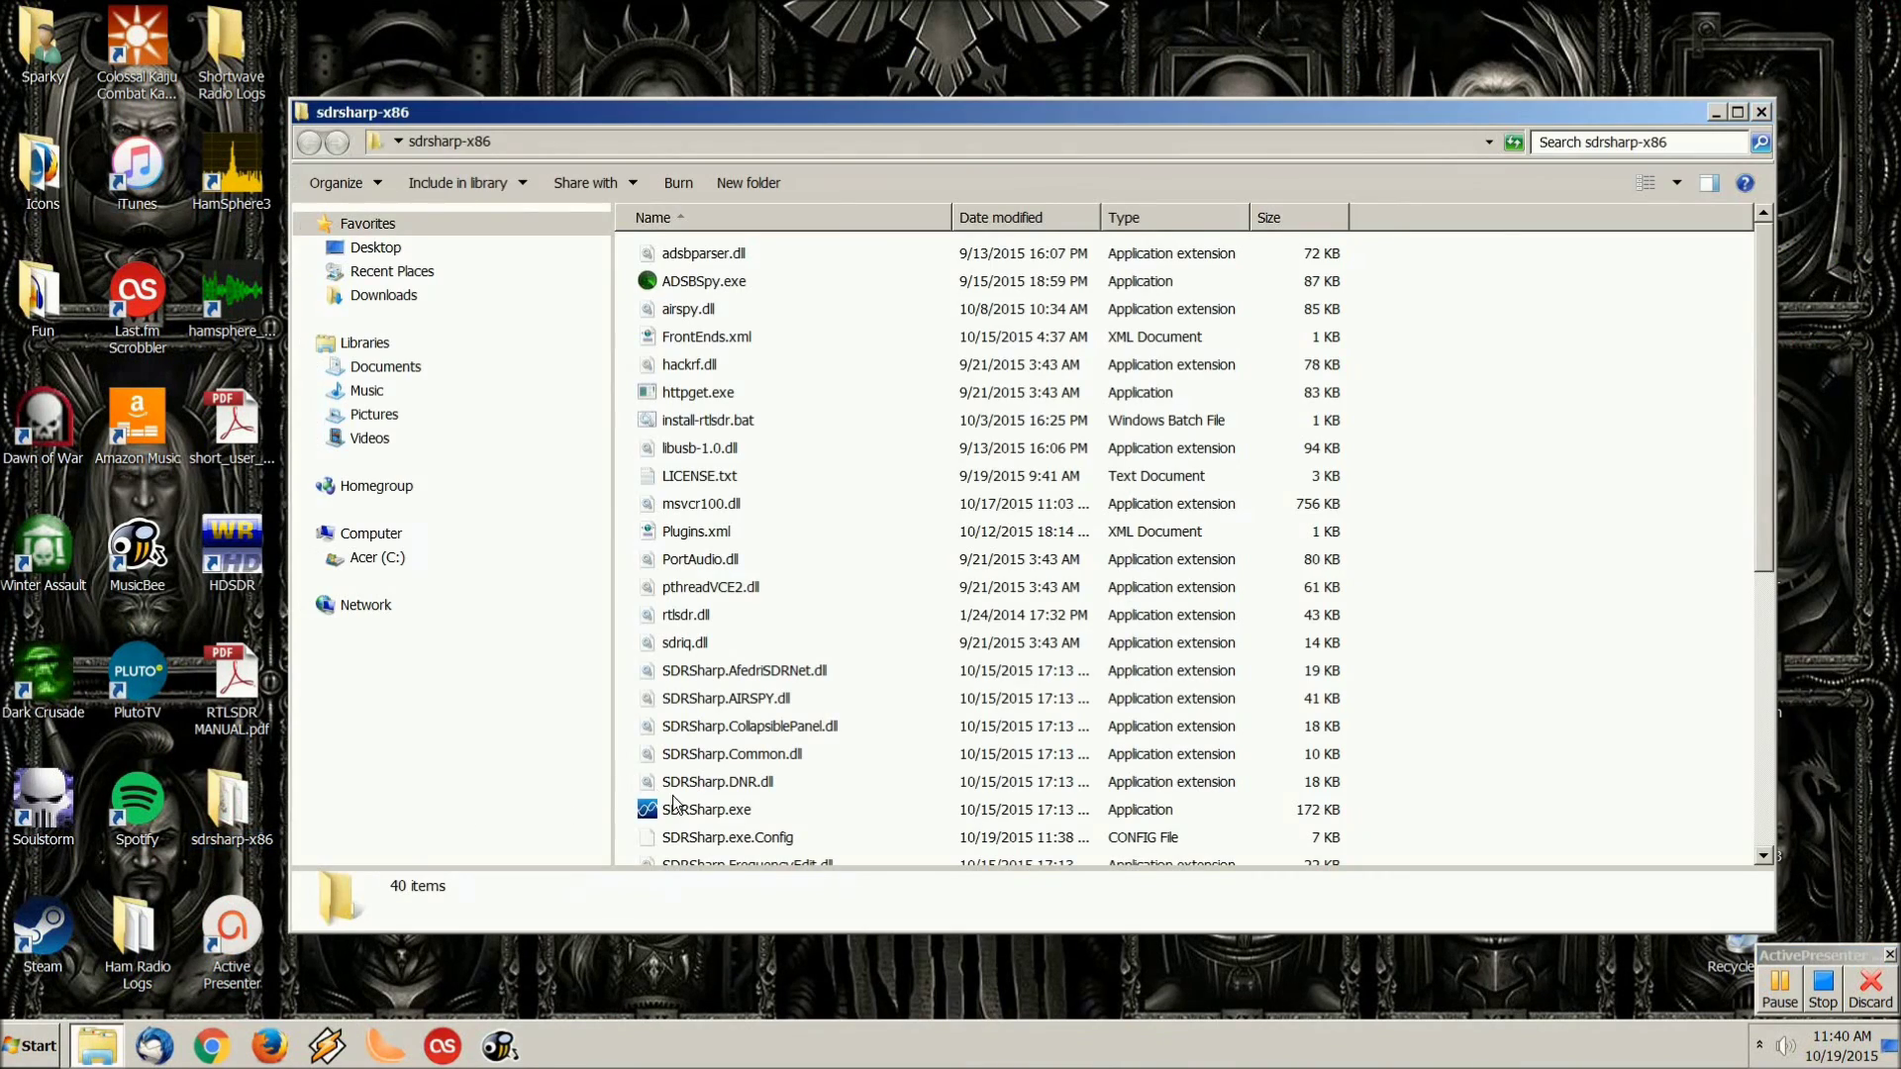
left_click(669, 812)
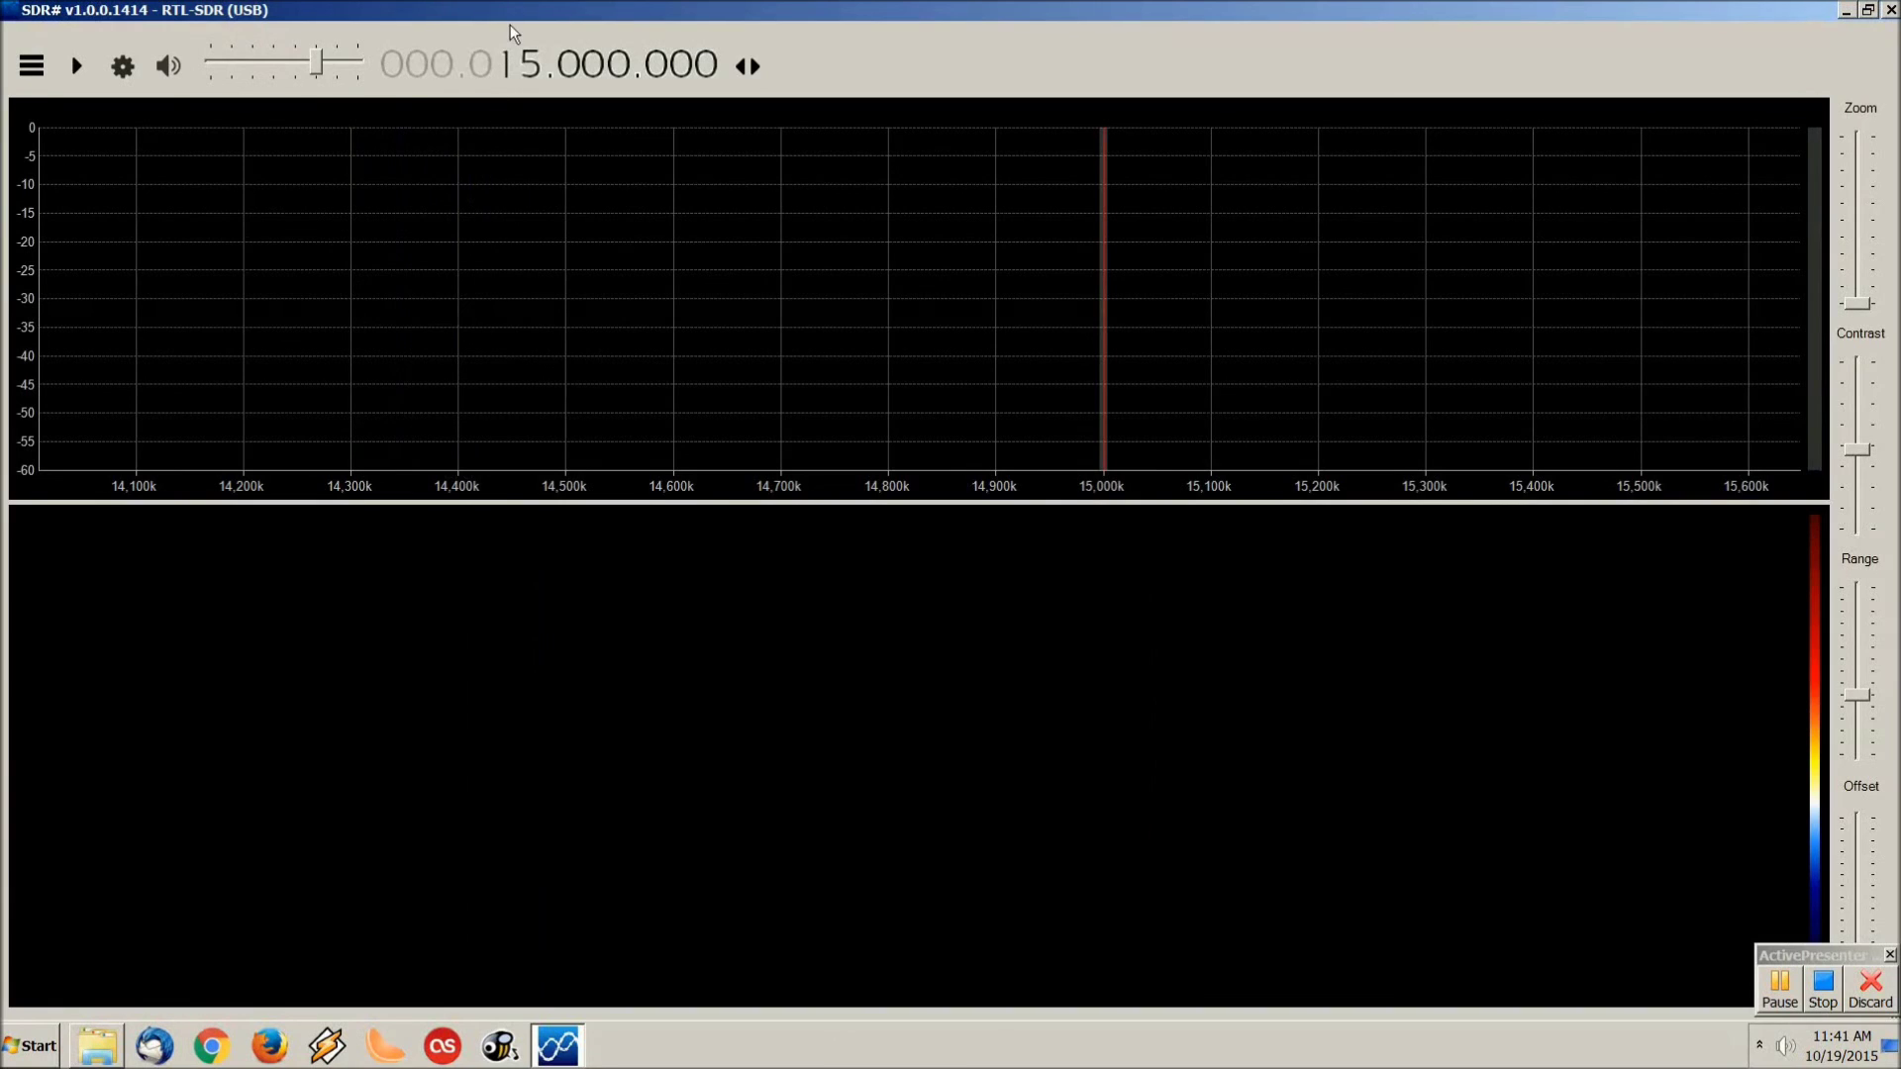
- Tune SDR# to 12.160 MHz, toggle the settings panel, then retune to exactly 10.000 MHz
type("10")
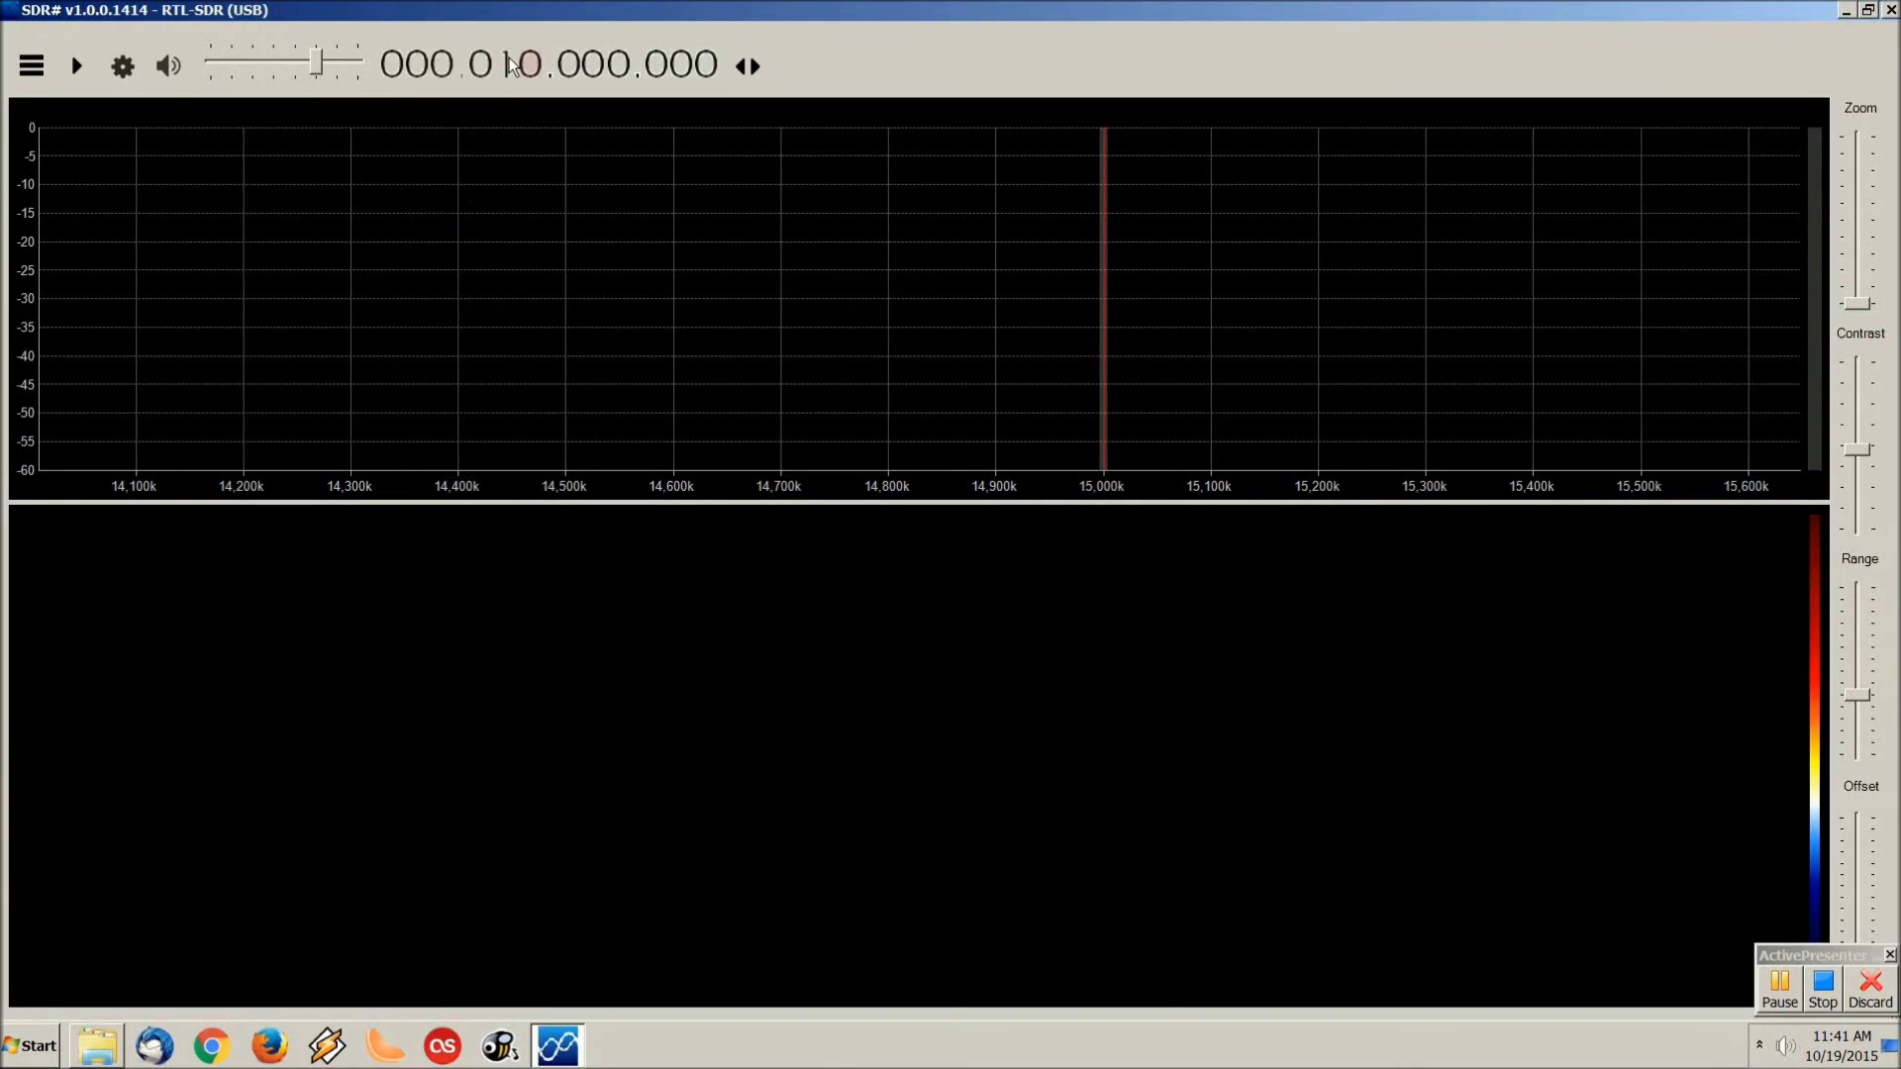
type("1")
key("Return")
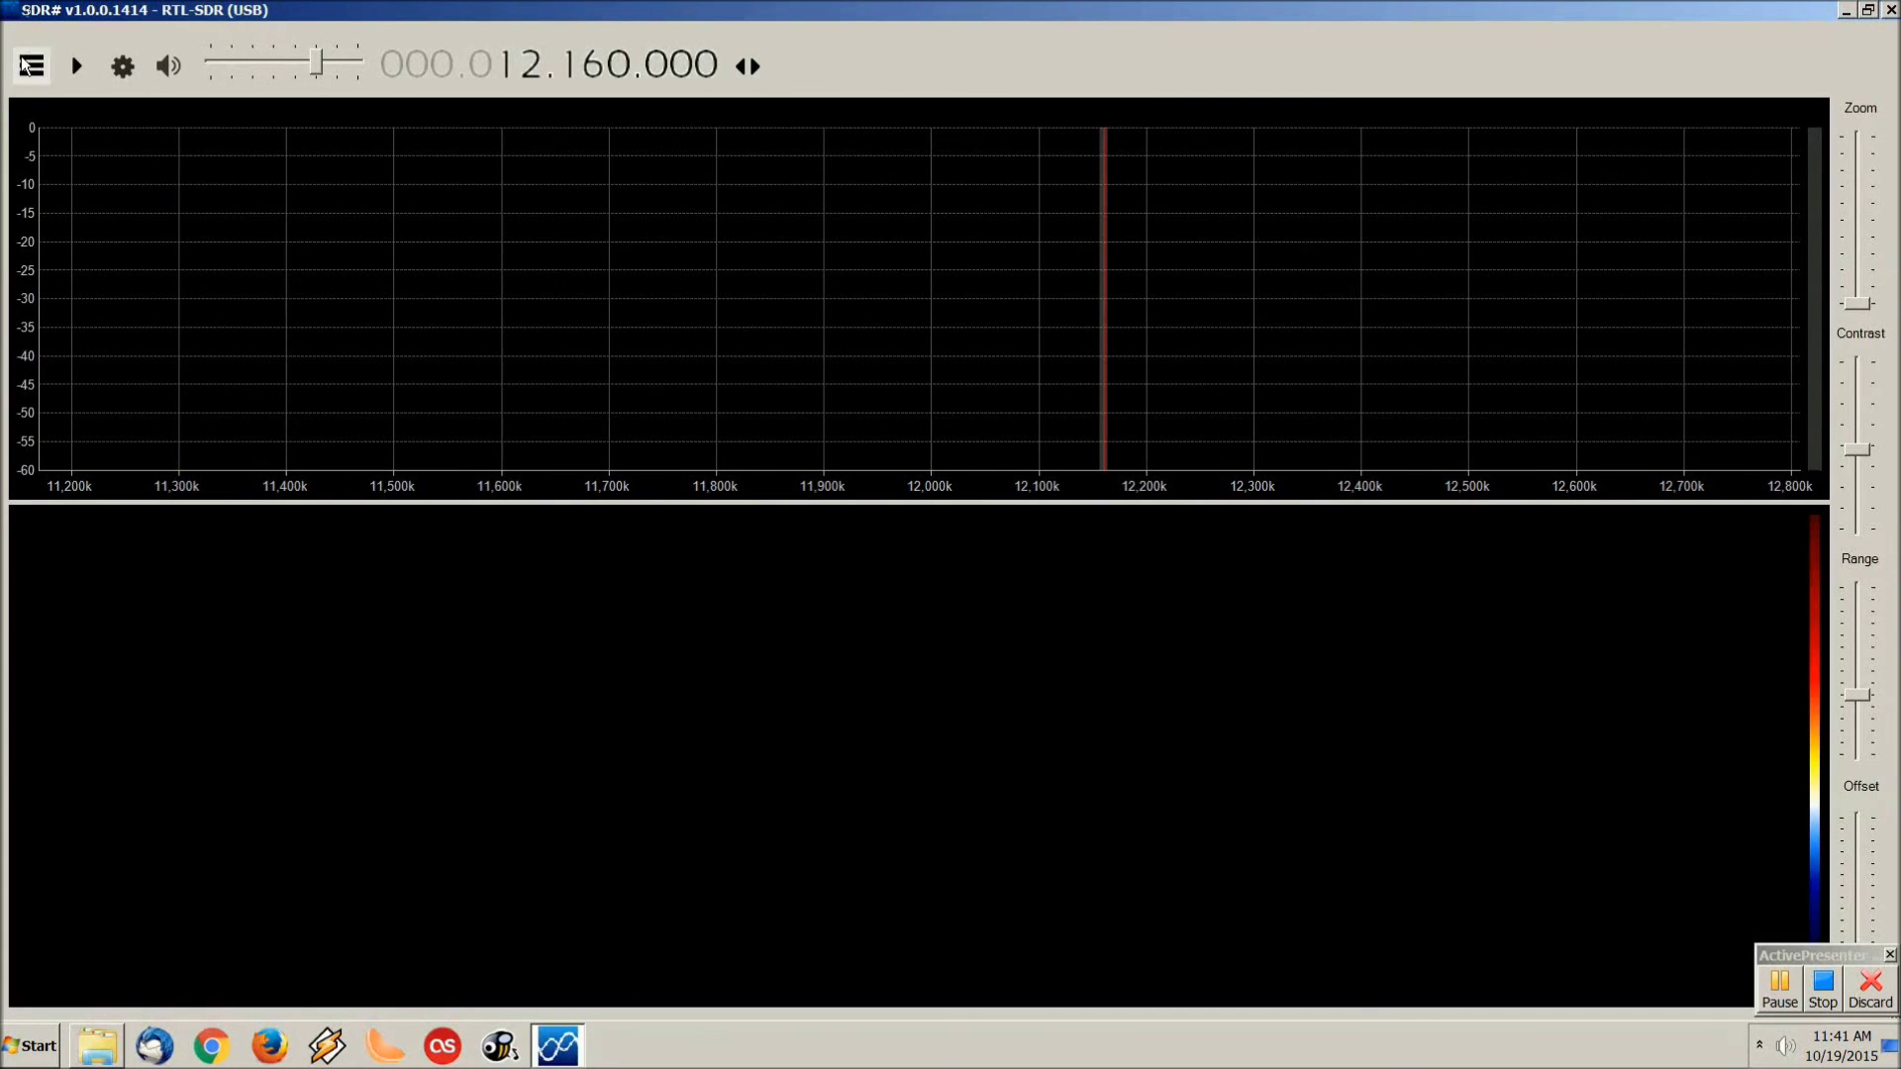
left_click(31, 65)
left_click(26, 63)
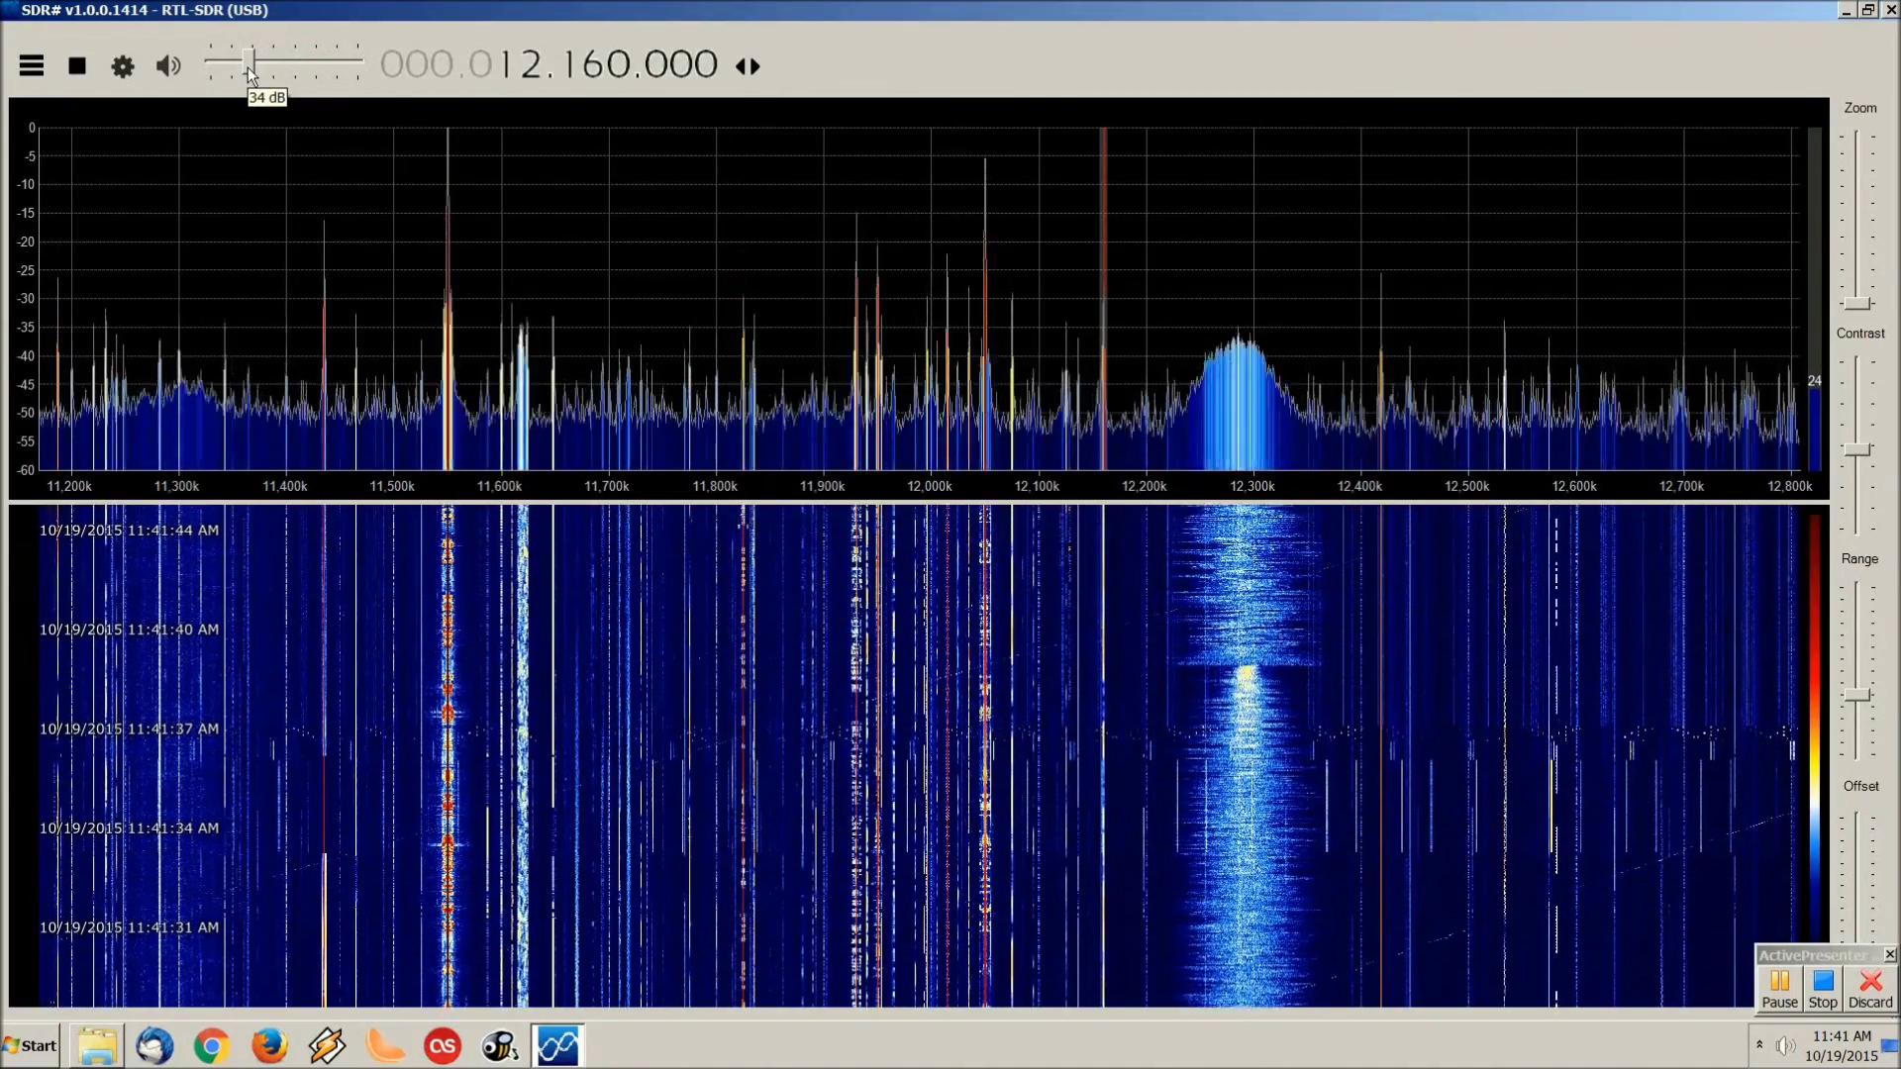
right_click(507, 69)
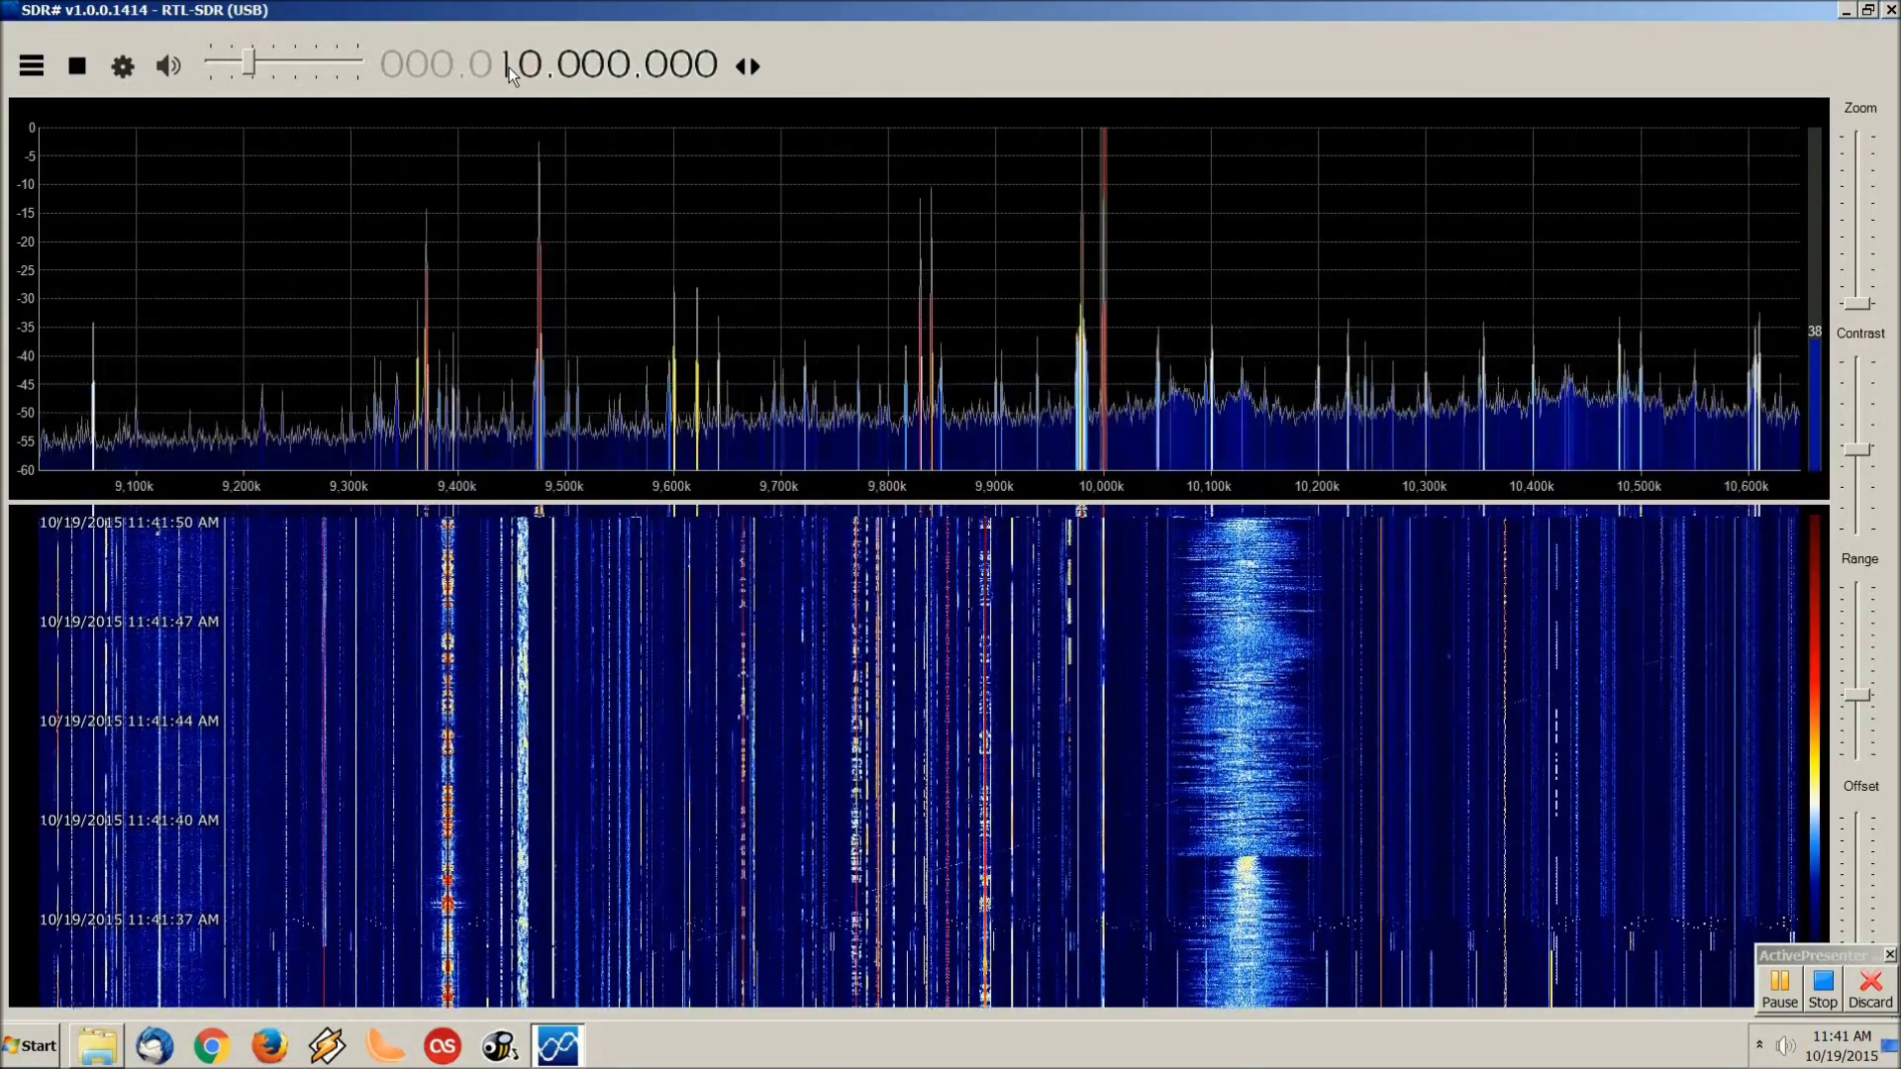
- Raise the SDR# RF gain to about 49 dB and tune to the broadcast near 9,474 kHz
mouse_move(256, 95)
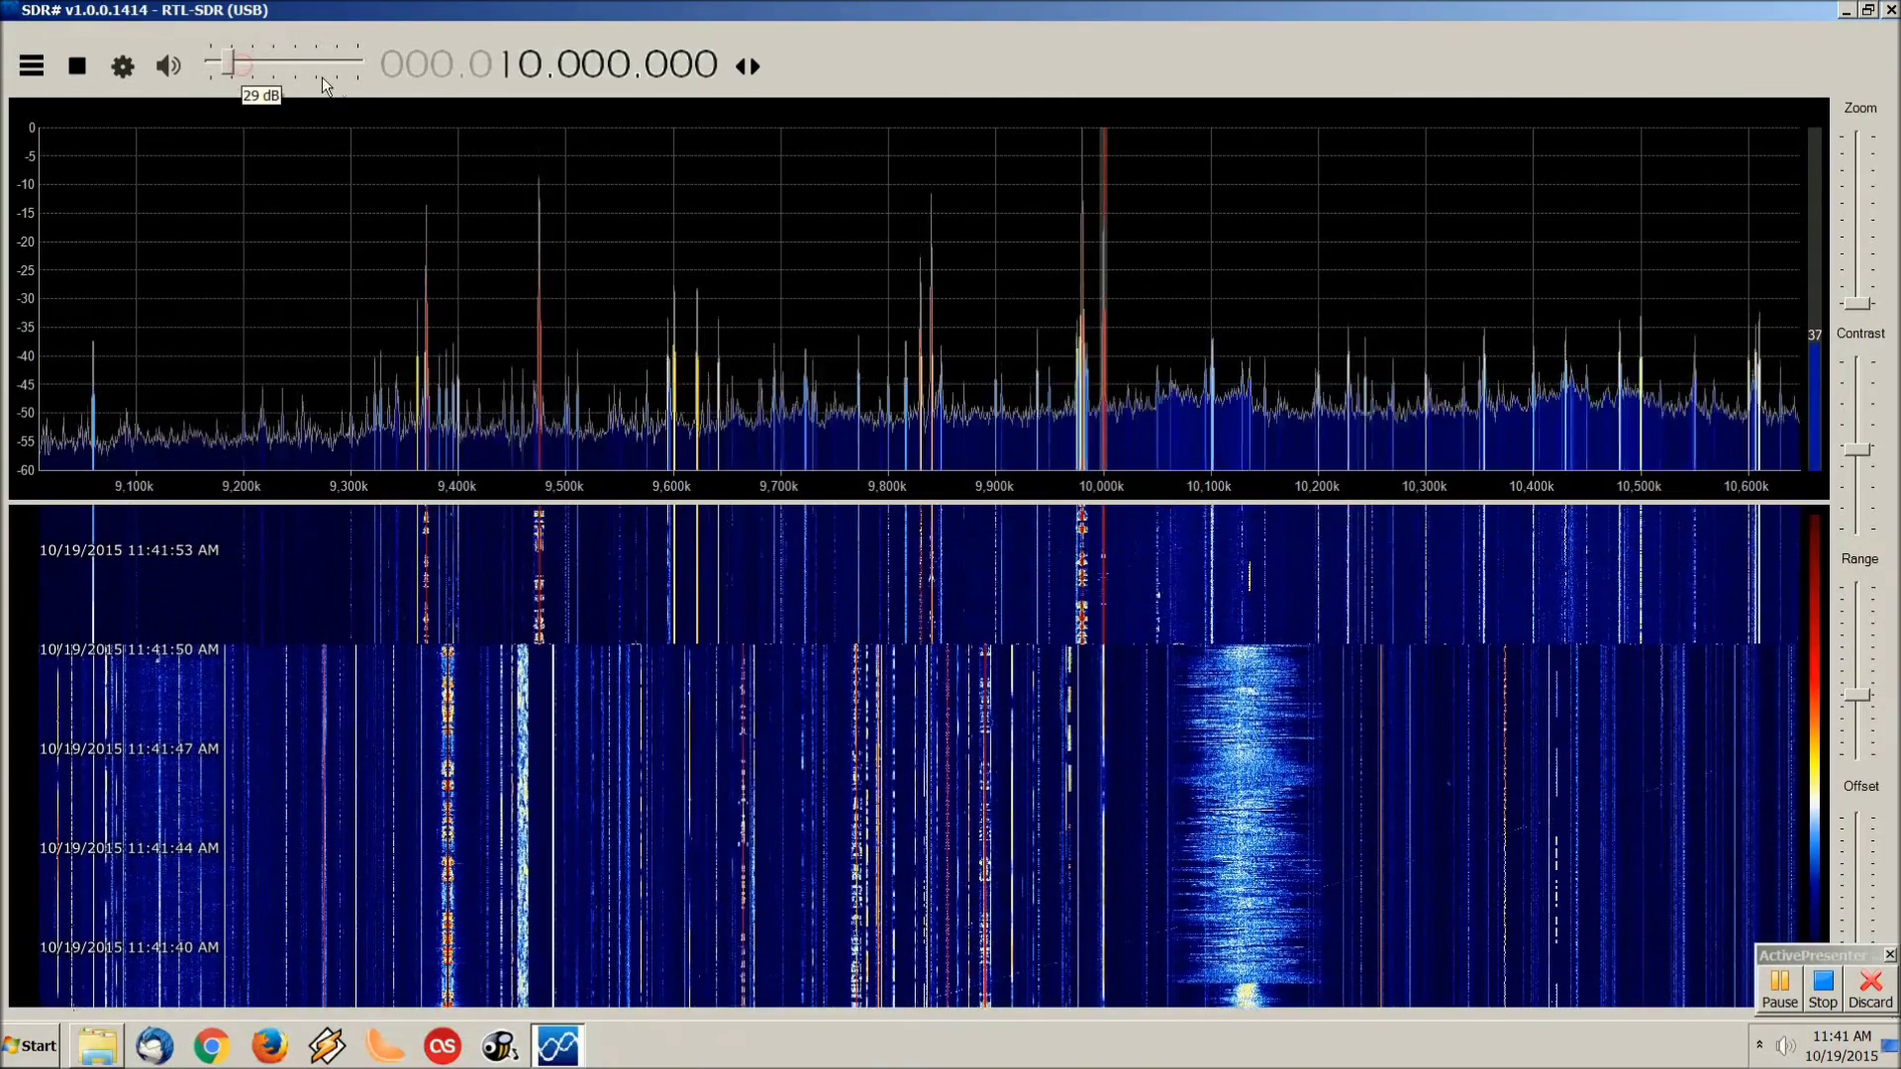
left_click(241, 65)
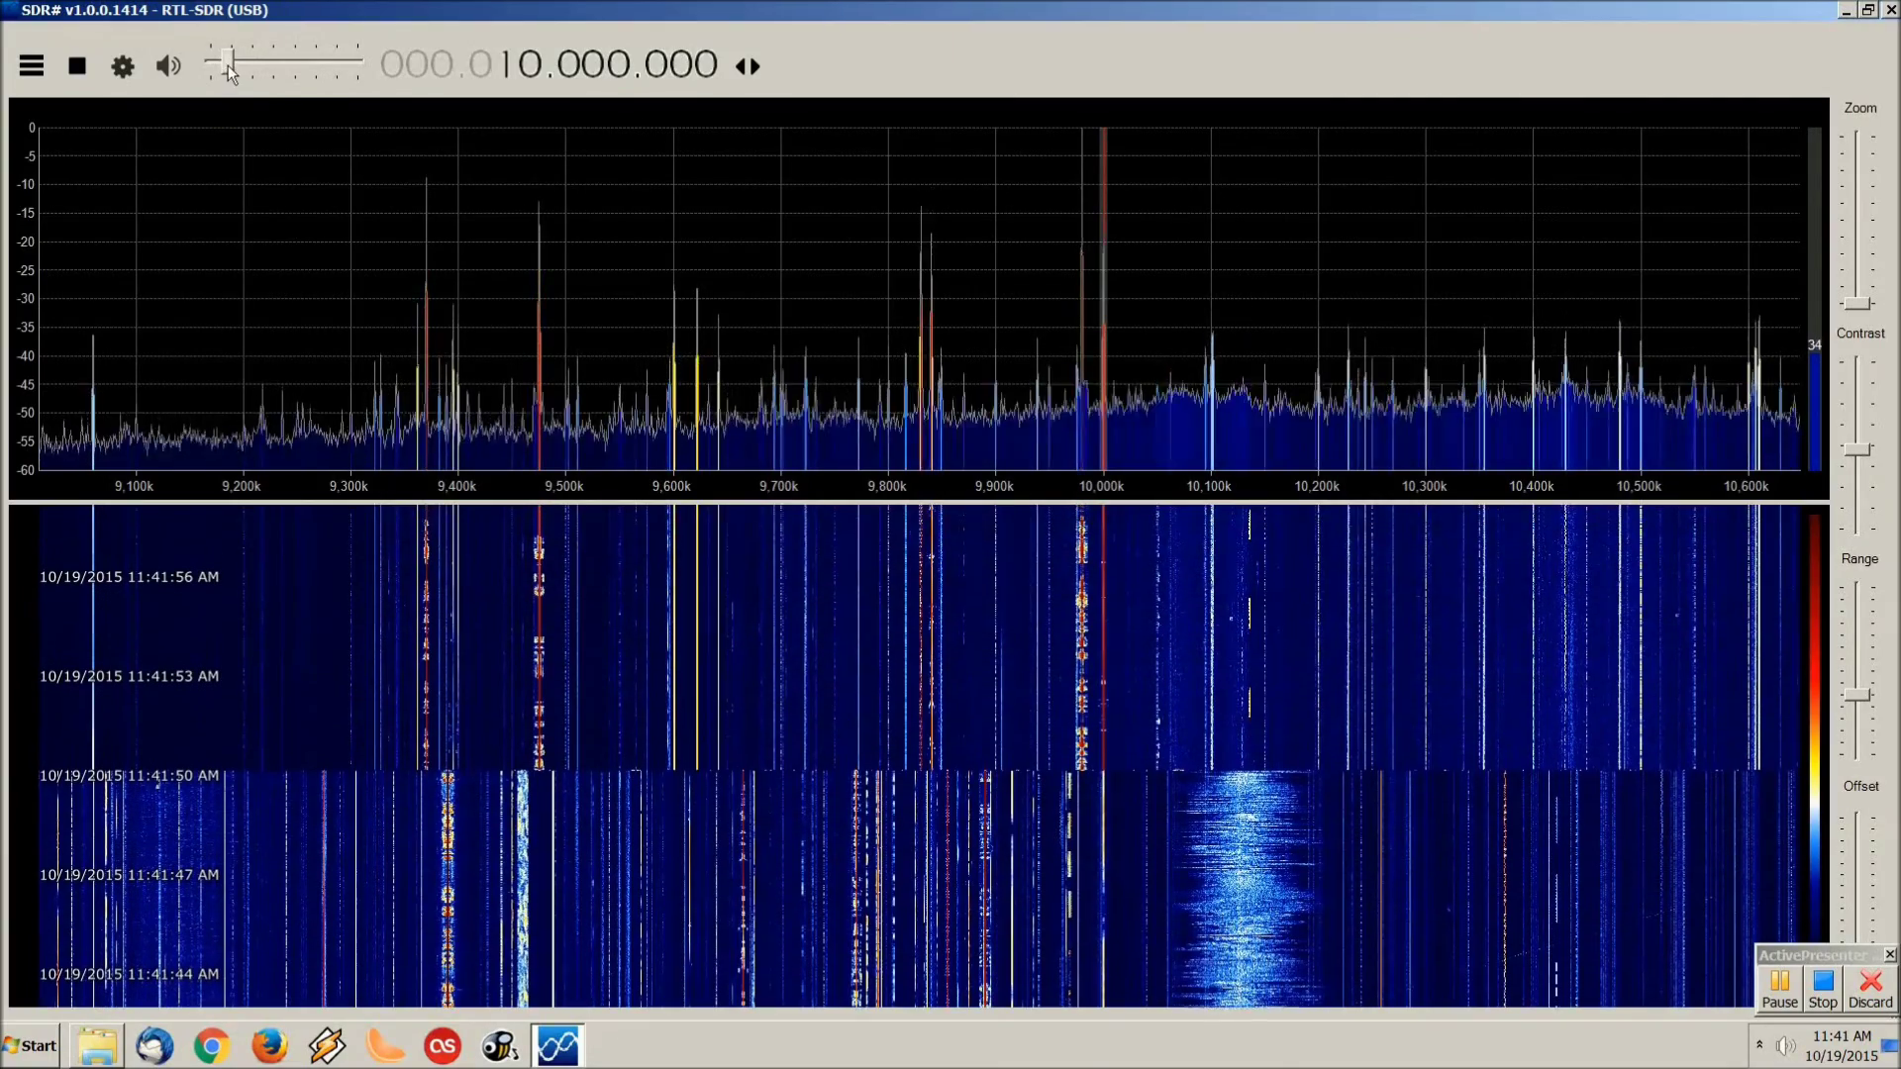
left_click_drag(228, 65, 318, 68)
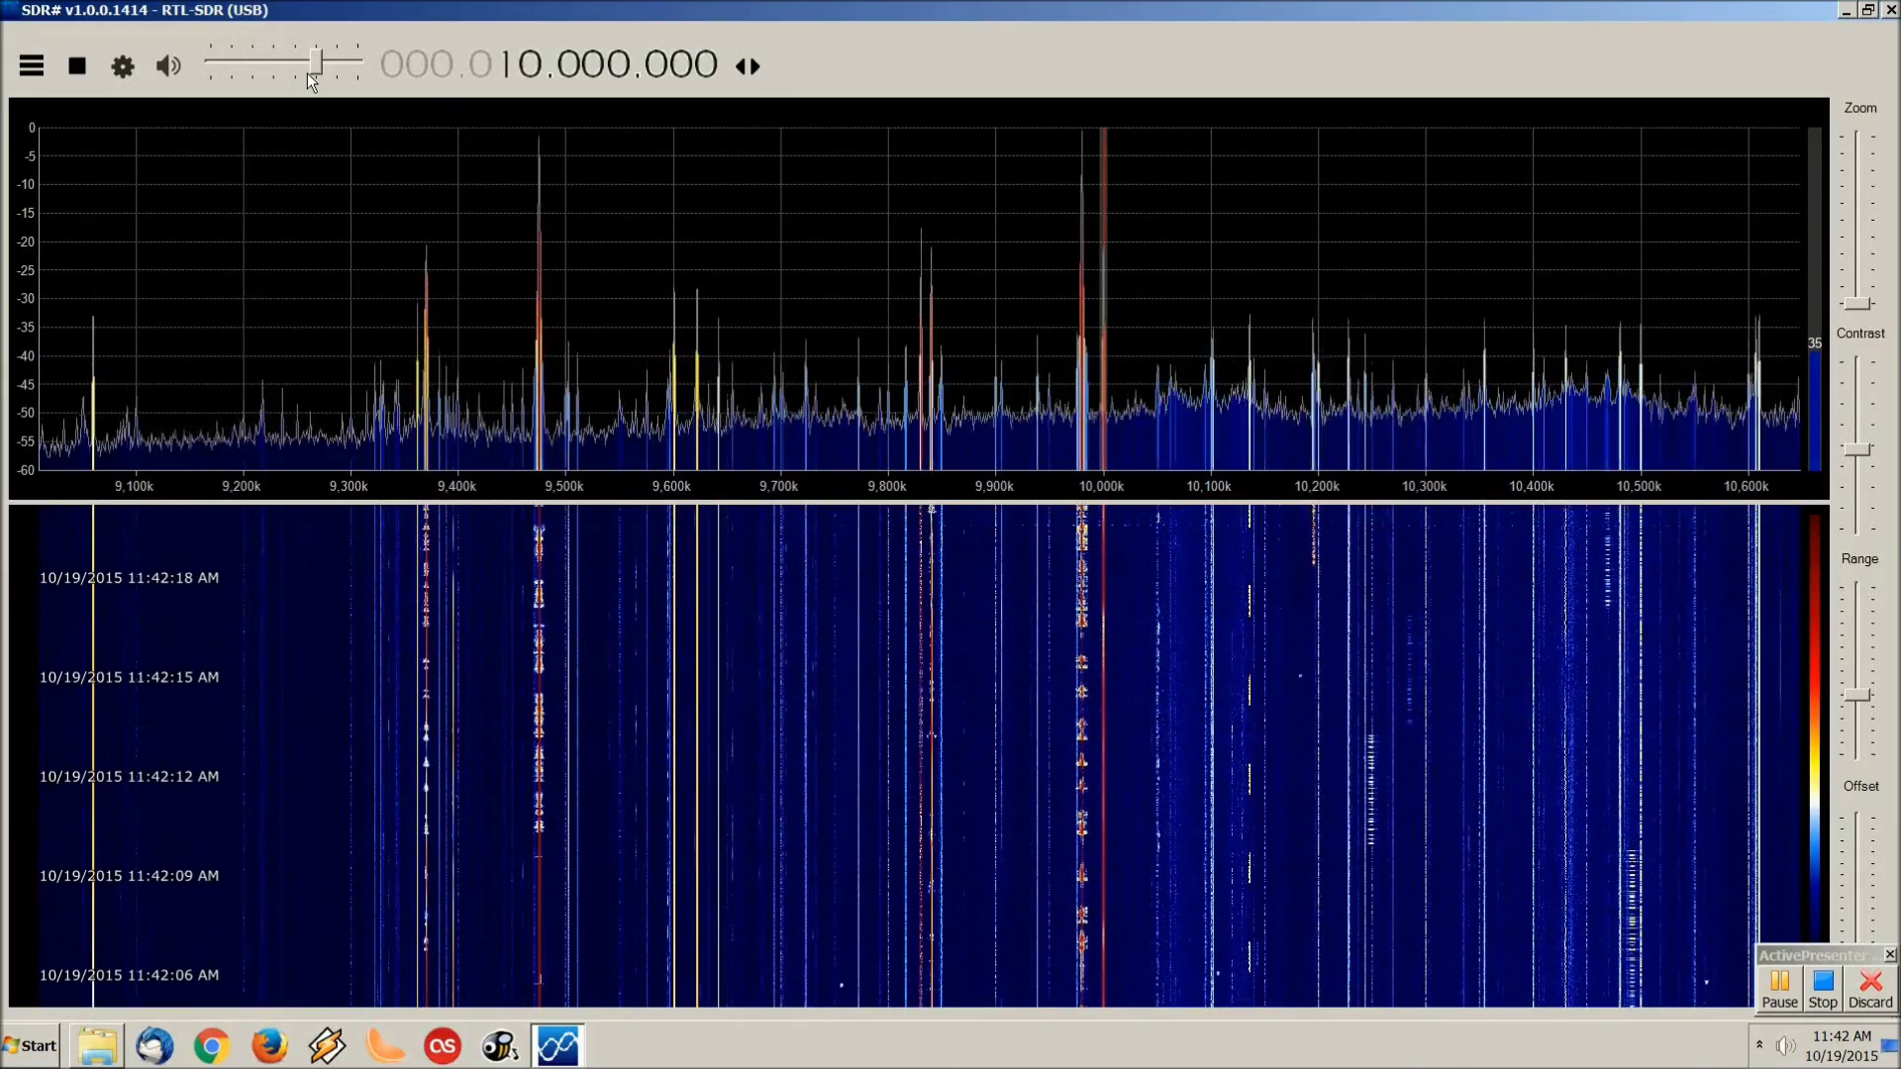
left_click(539, 561)
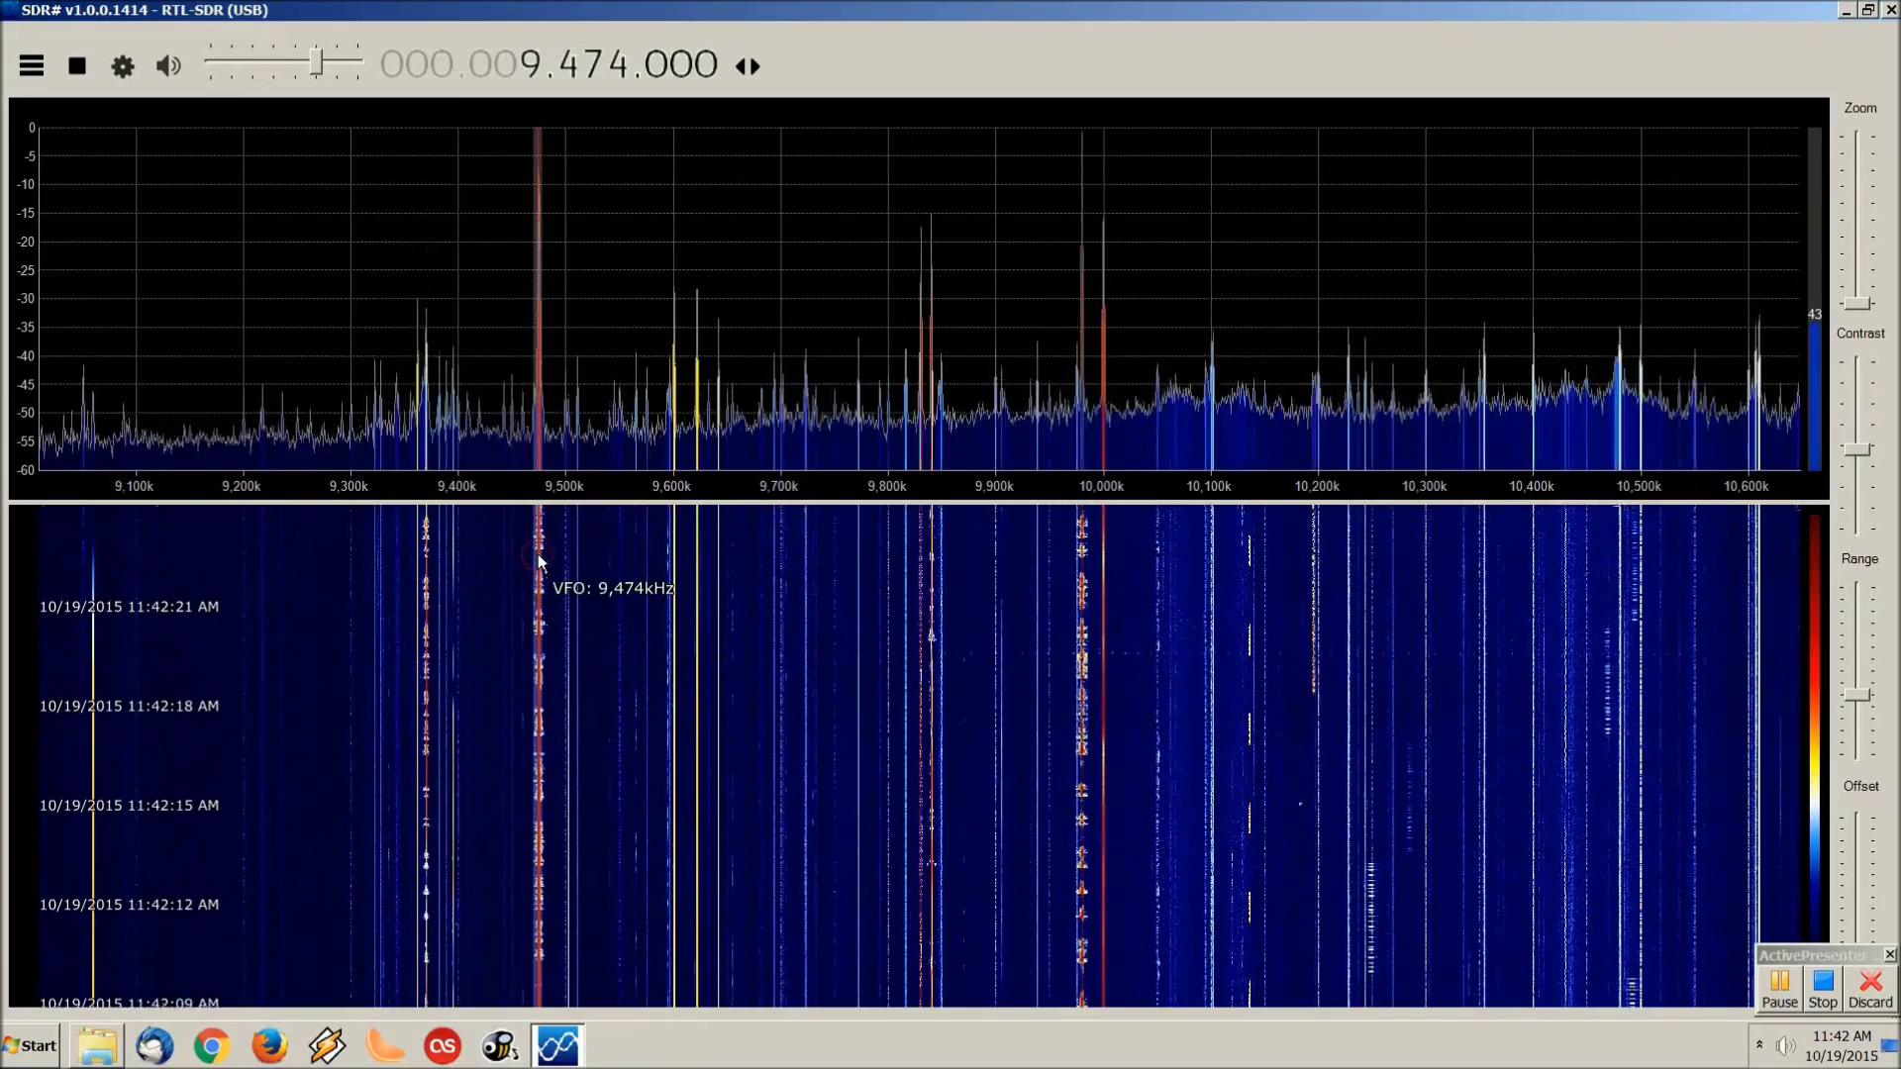
- Fine-tune SDR# to 9.475 MHz and stop the receiver
scroll(634, 63, "up", 1)
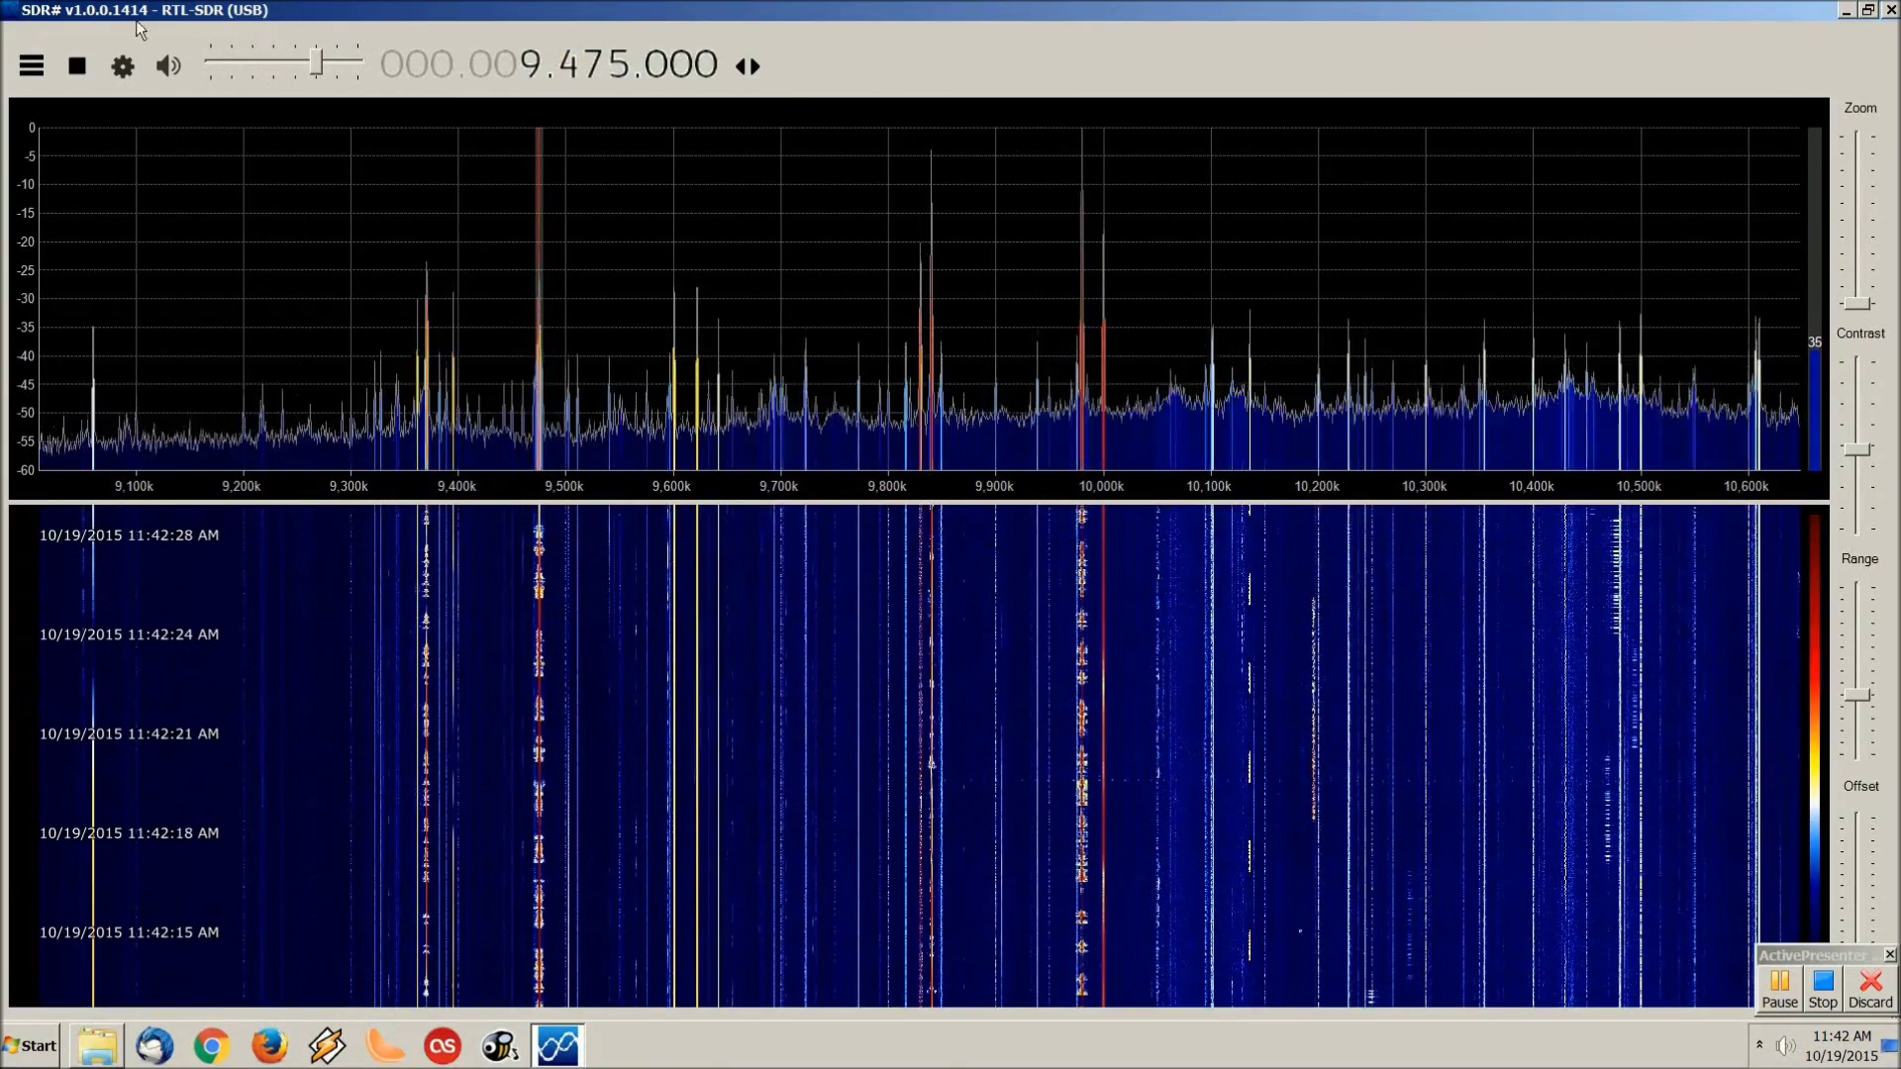
left_click(82, 55)
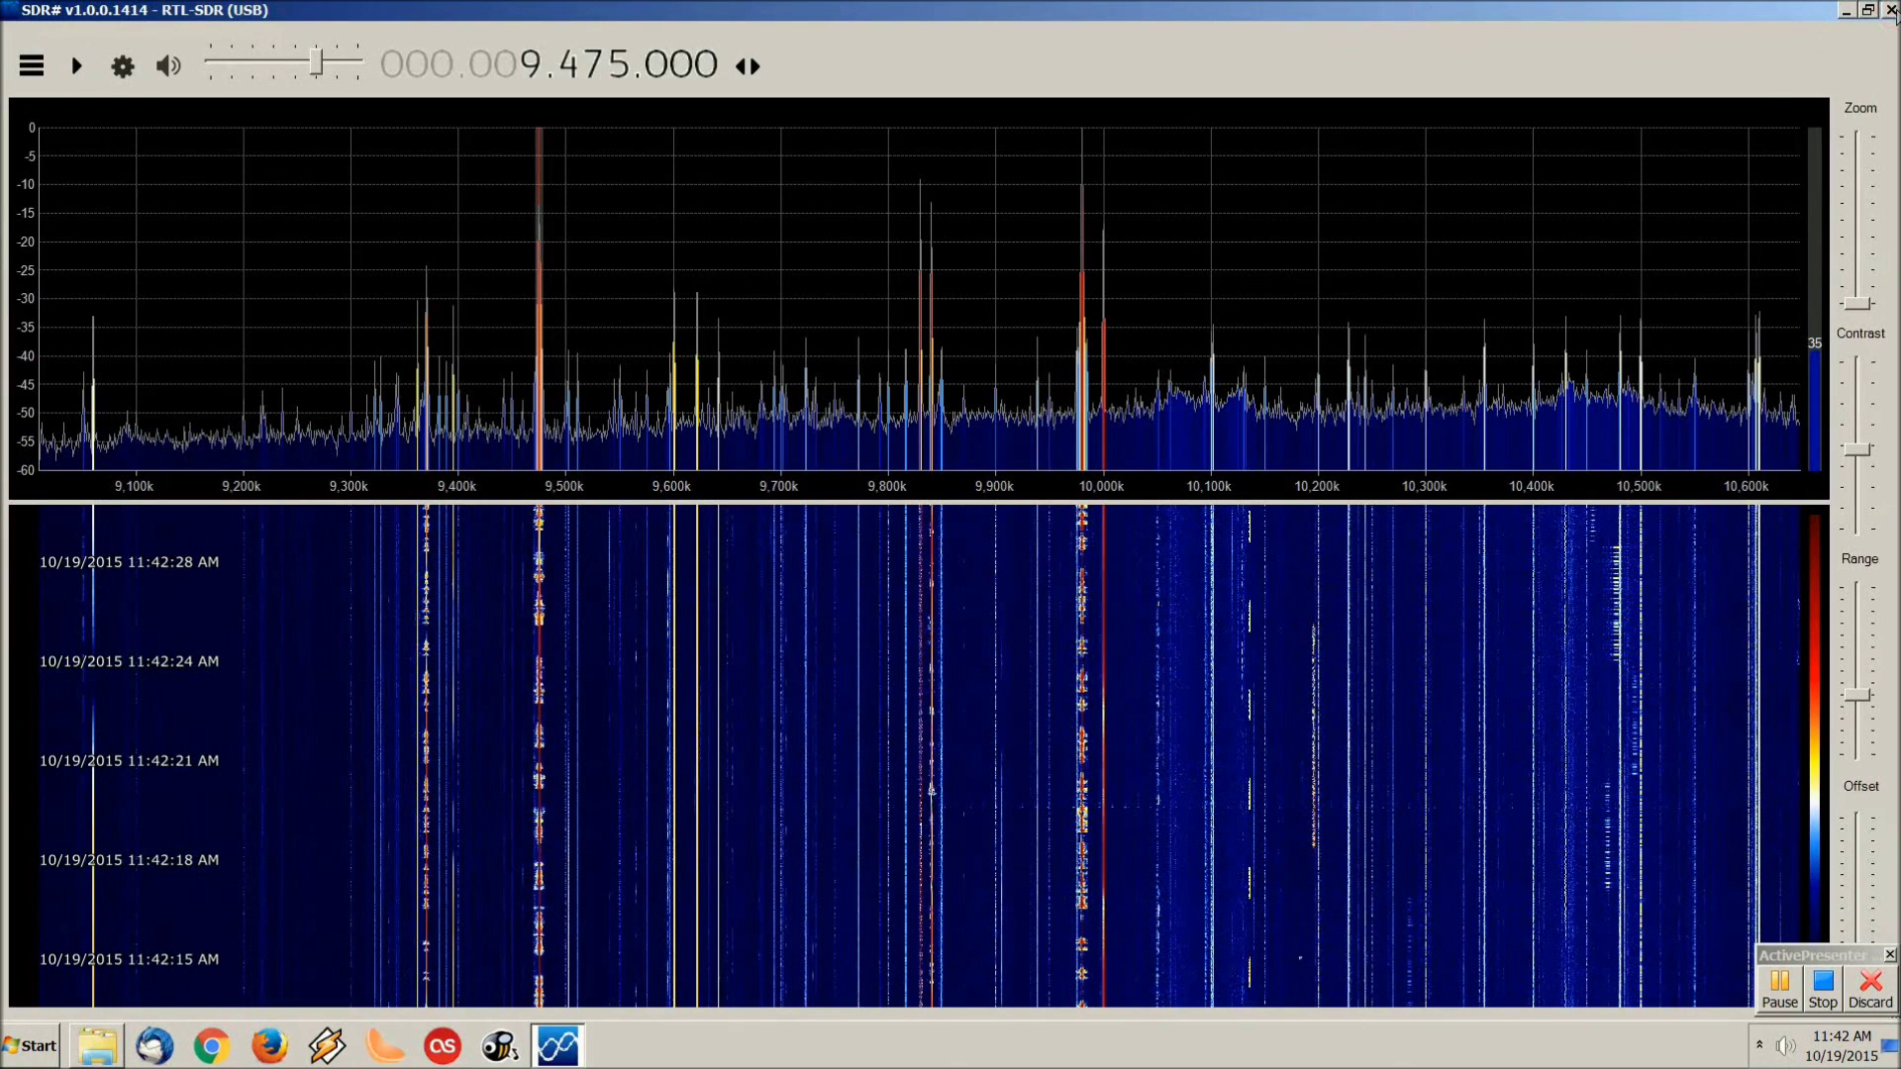
- Close SDR# and the sdrsharp-x86 Explorer window
left_click(1890, 10)
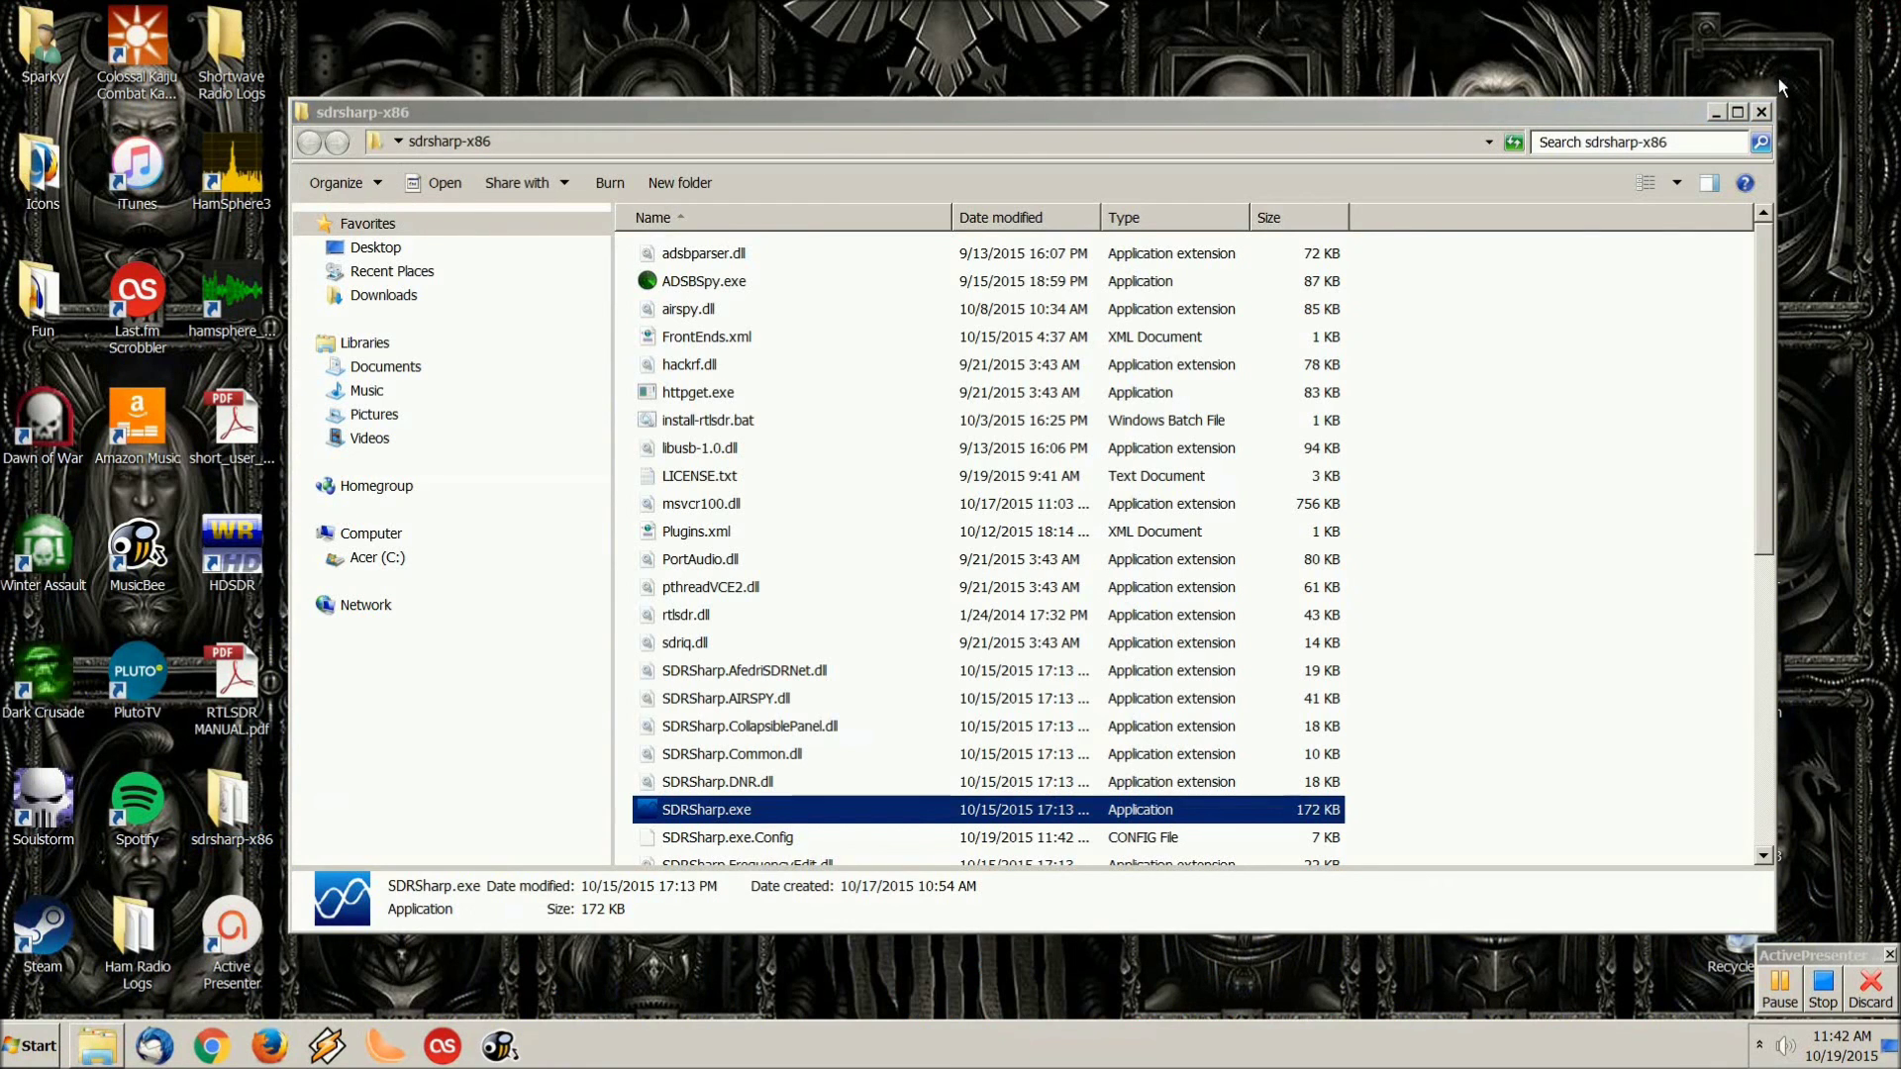
left_click(1762, 111)
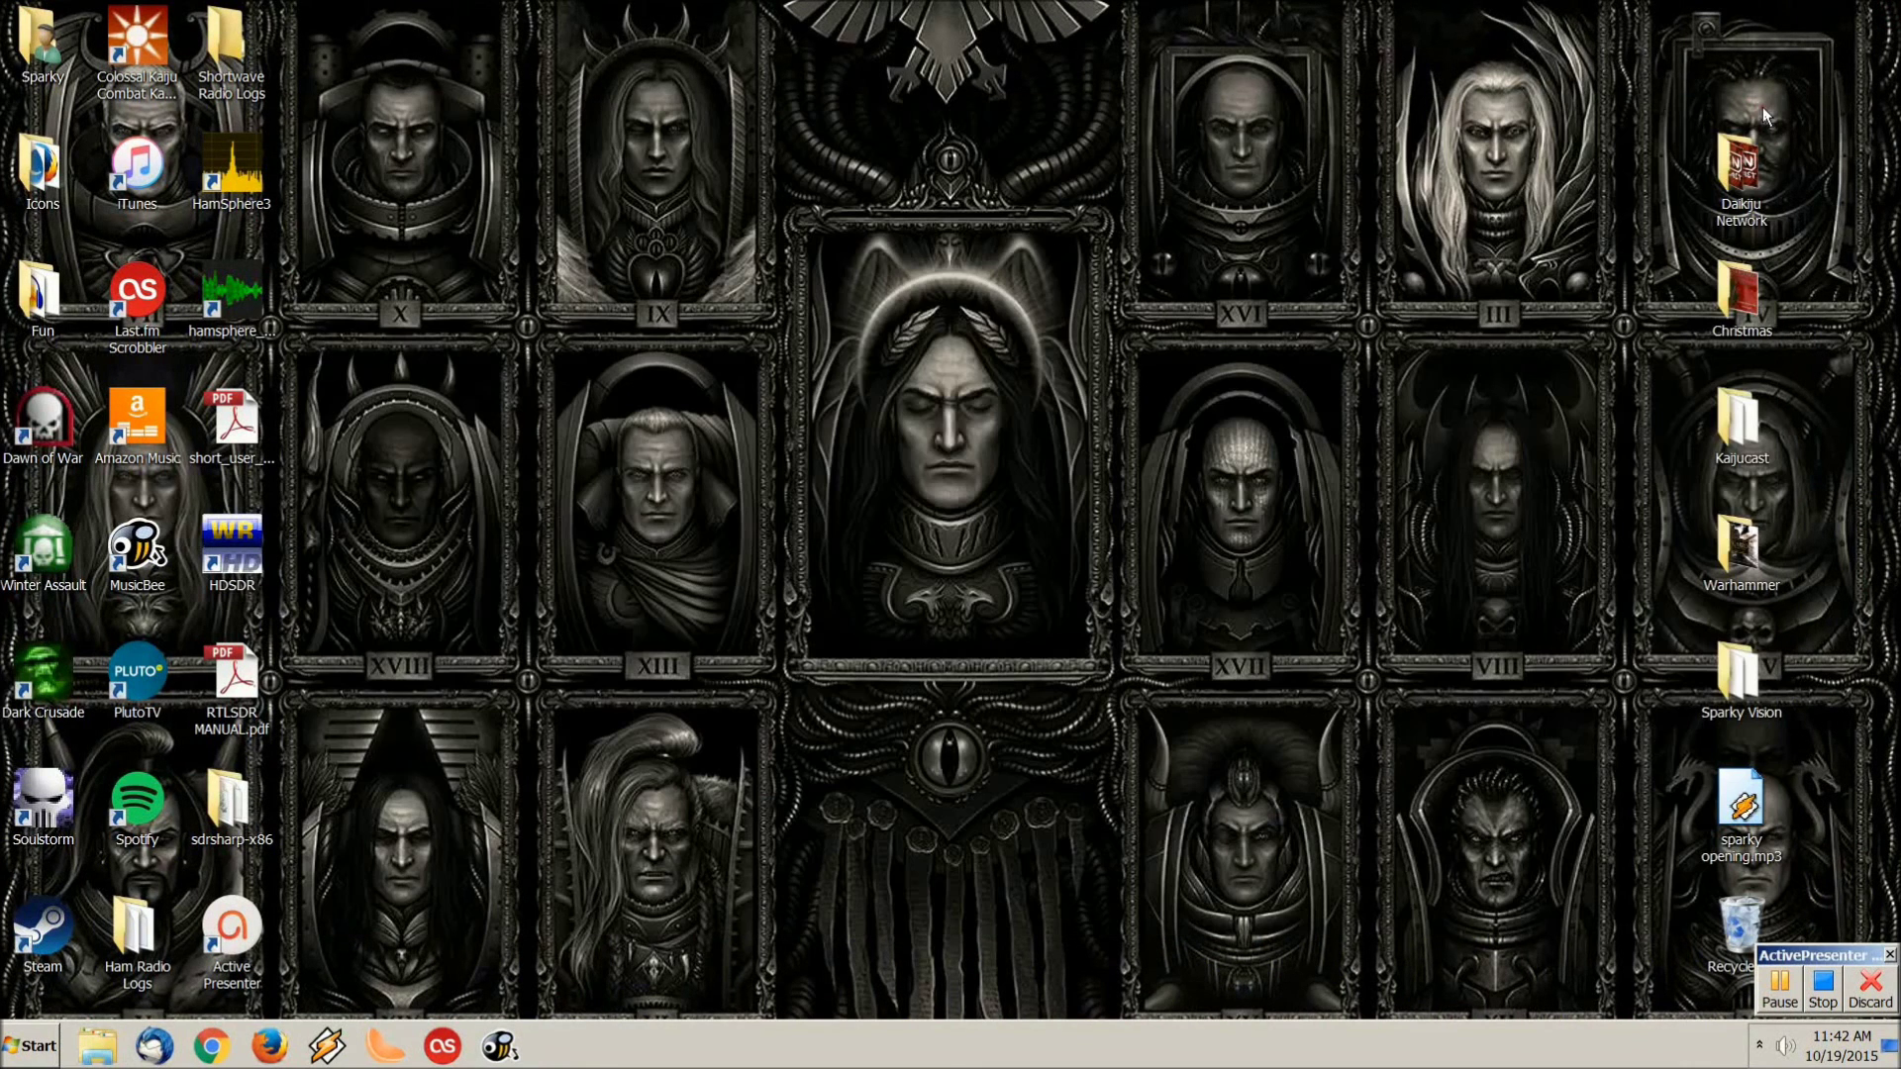